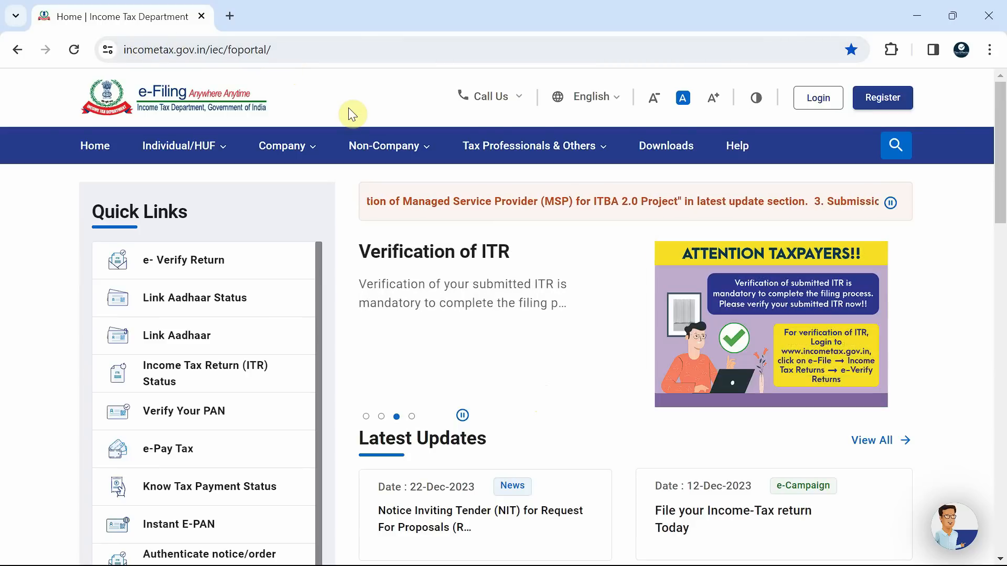
Open the e-Filing portal's Downloads page and expand the ITR 1 section for assessment year 2023-24
{"action": "left_click", "coordinate": [677, 149]}
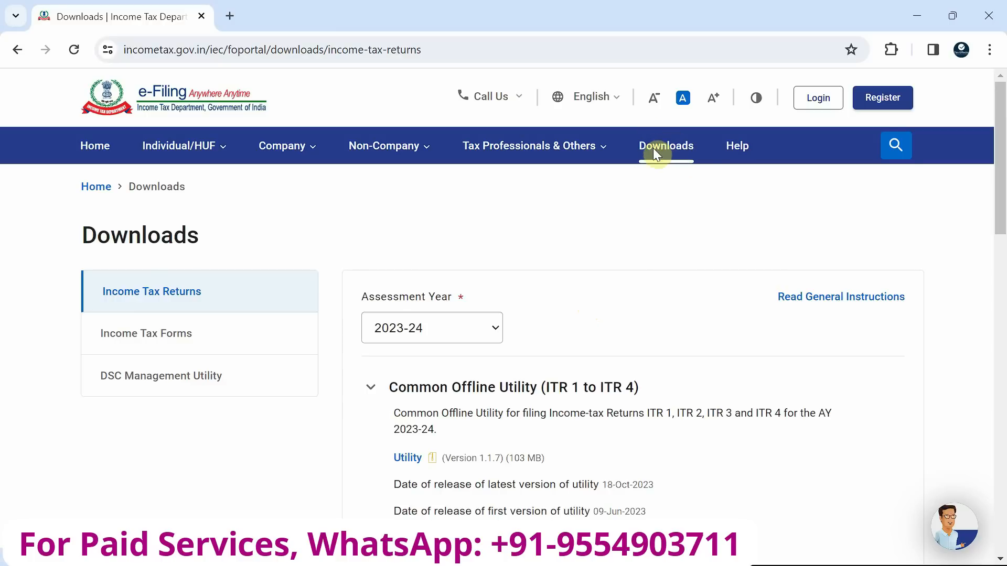
{"action": "scroll", "coordinate": [600, 274], "scroll_direction": "down", "scroll_amount": 2}
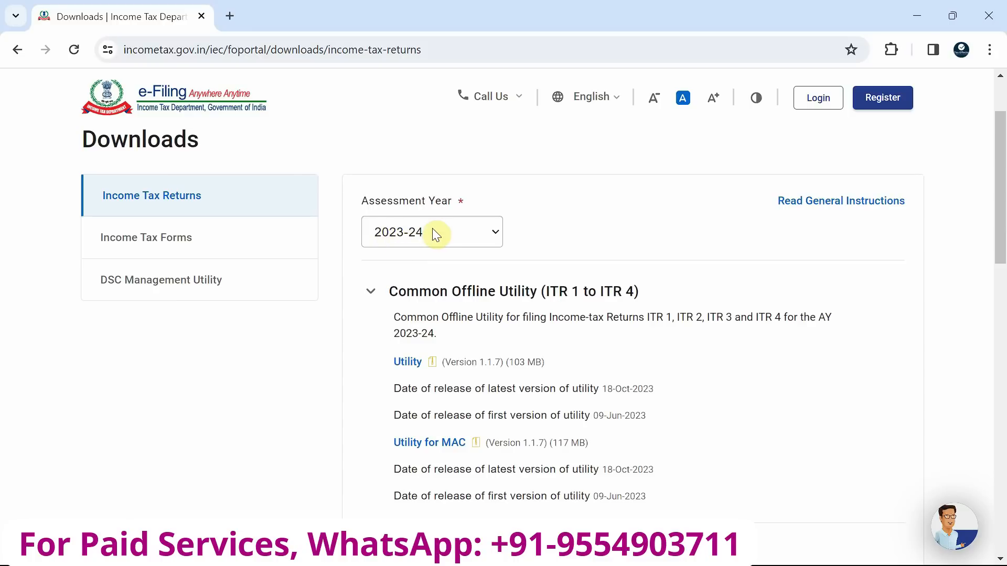
{"action": "scroll", "coordinate": [494, 350], "scroll_direction": "down", "scroll_amount": 1}
{"action": "scroll", "coordinate": [494, 350], "scroll_direction": "down", "scroll_amount": 3}
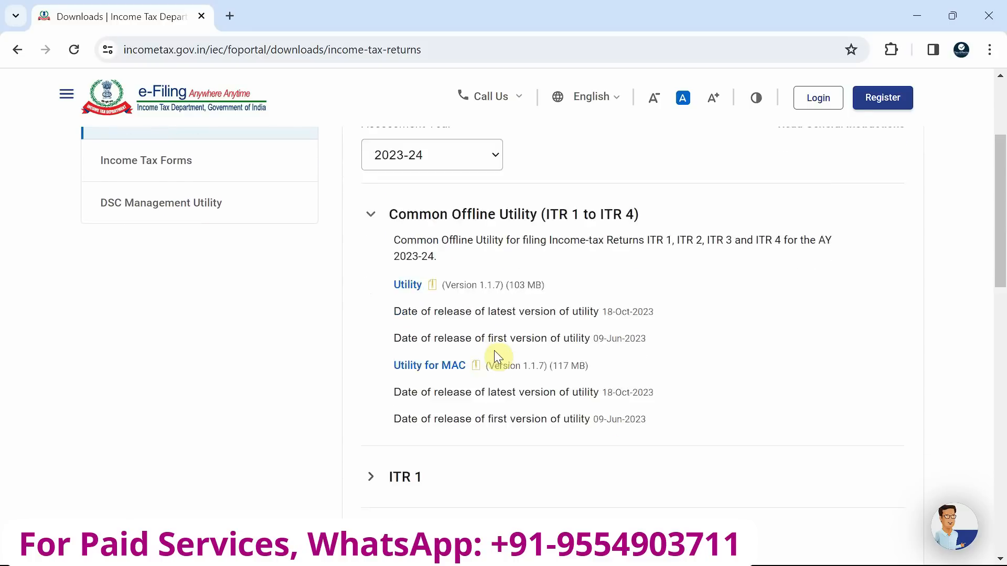
{"action": "scroll", "coordinate": [376, 378], "scroll_direction": "up", "scroll_amount": 2}
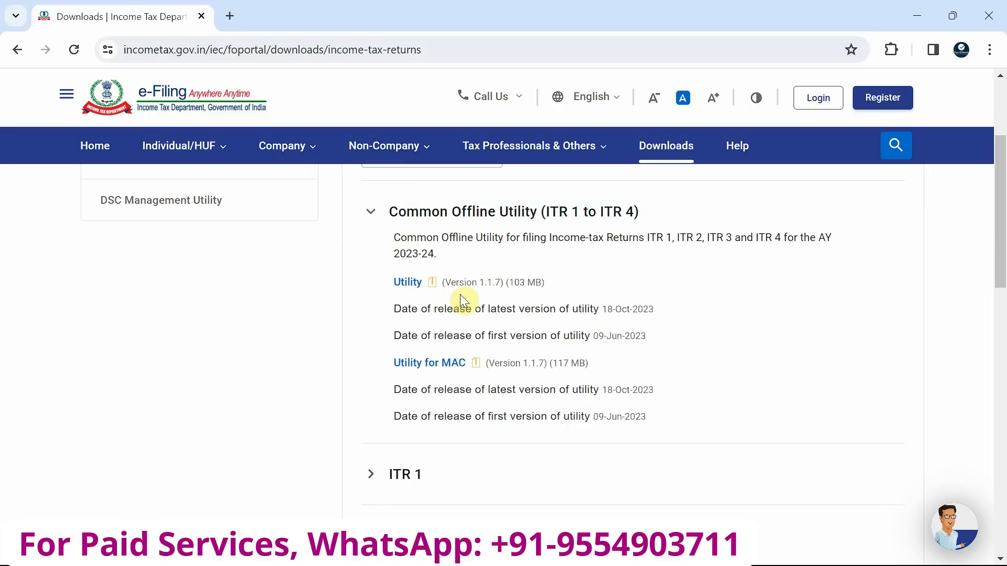
{"action": "scroll", "coordinate": [462, 297], "scroll_direction": "up", "scroll_amount": 1}
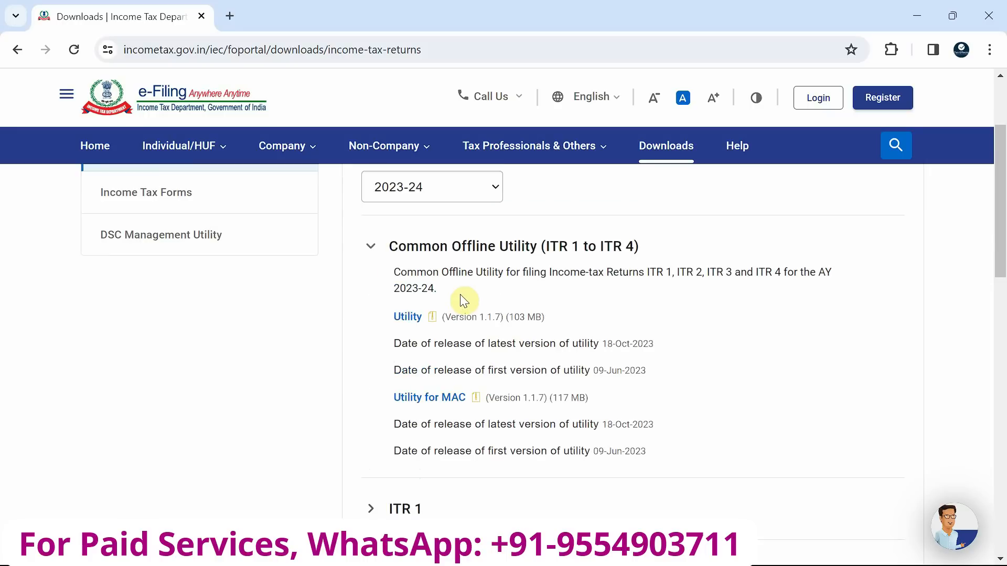
{"action": "scroll", "coordinate": [460, 294], "scroll_direction": "down", "scroll_amount": 4}
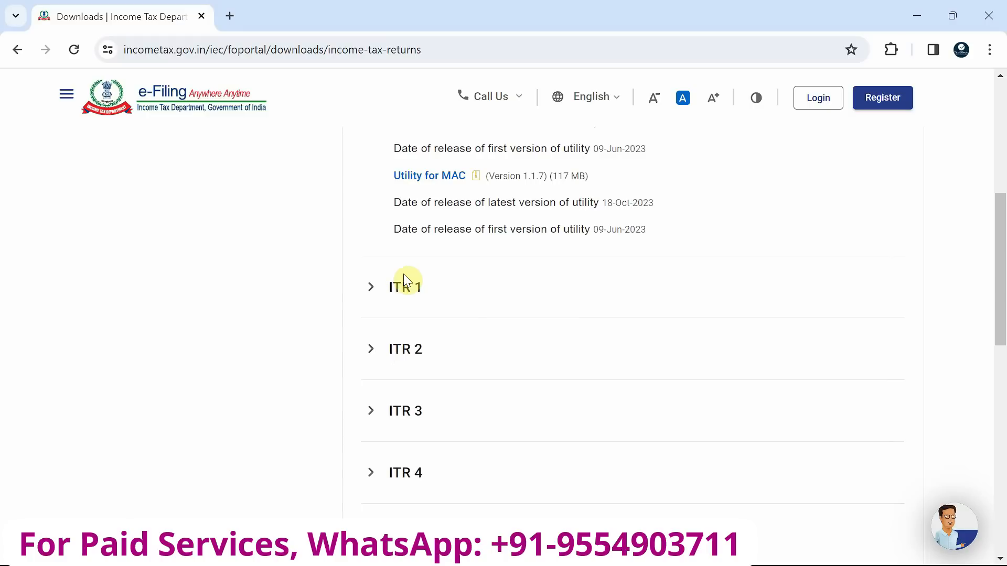
{"action": "scroll", "coordinate": [404, 281], "scroll_direction": "down", "scroll_amount": 2}
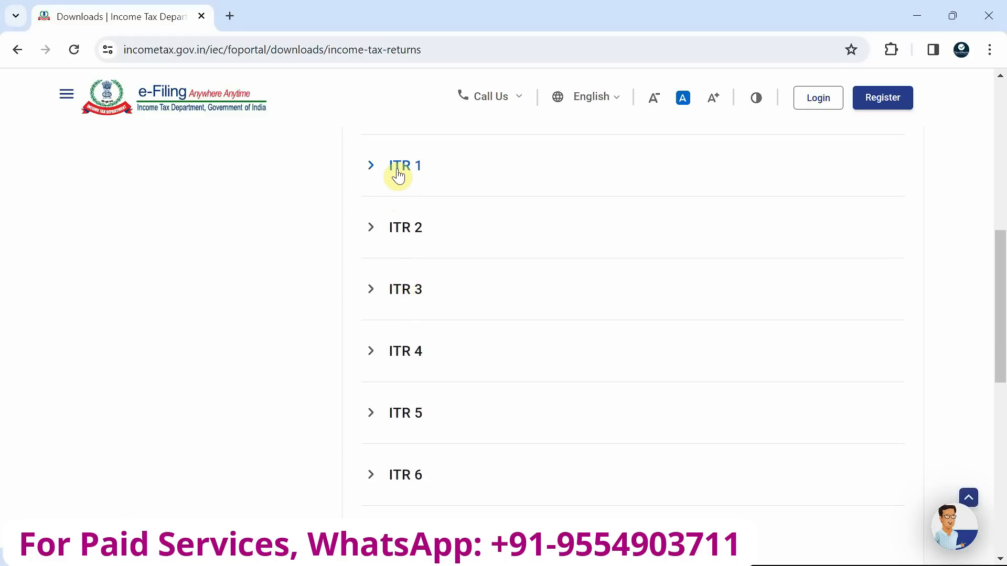
{"action": "scroll", "coordinate": [441, 378], "scroll_direction": "up", "scroll_amount": 1}
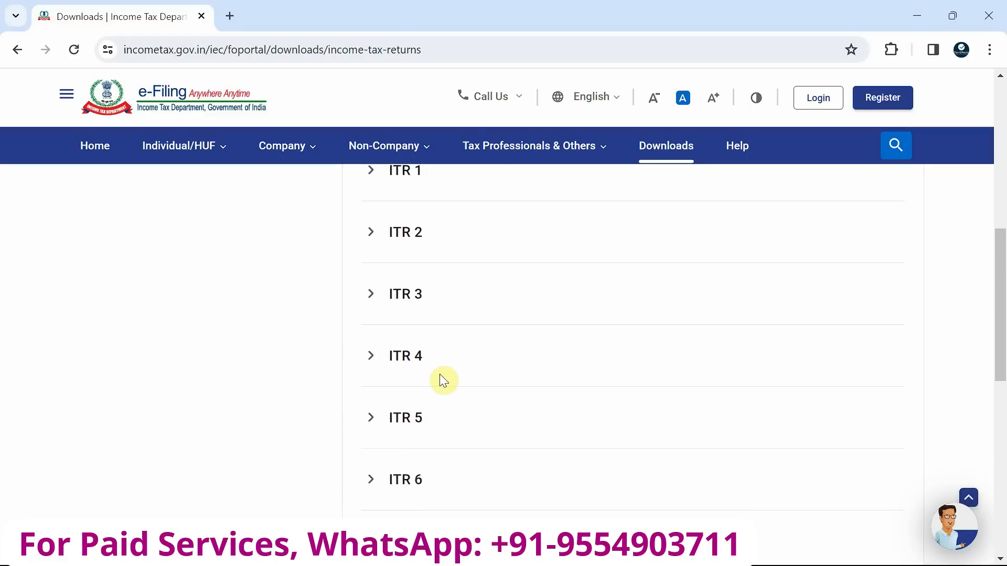
{"action": "scroll", "coordinate": [441, 378], "scroll_direction": "up", "scroll_amount": 2}
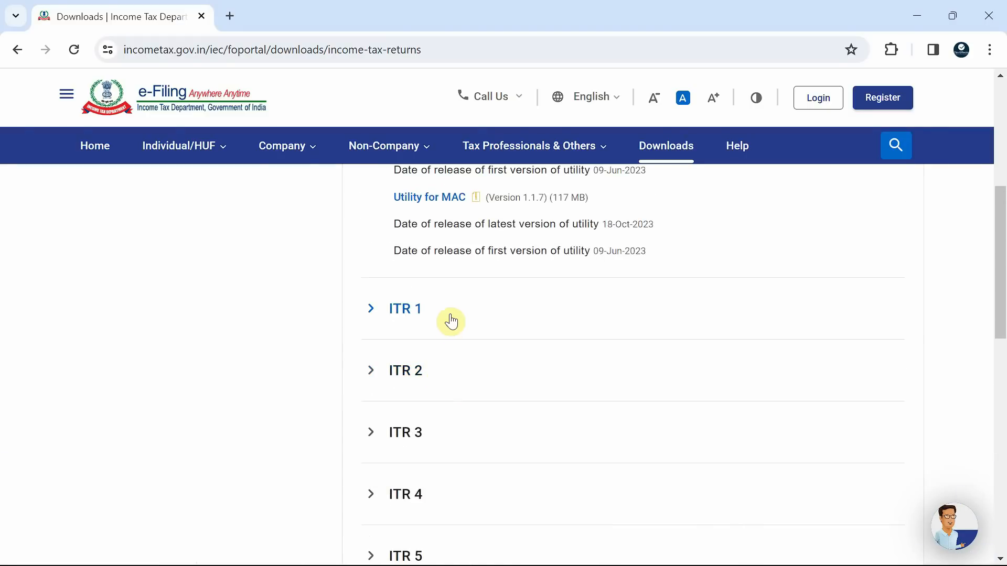
{"action": "left_click", "coordinate": [367, 308]}
{"action": "scroll", "coordinate": [450, 331], "scroll_direction": "up", "scroll_amount": 3}
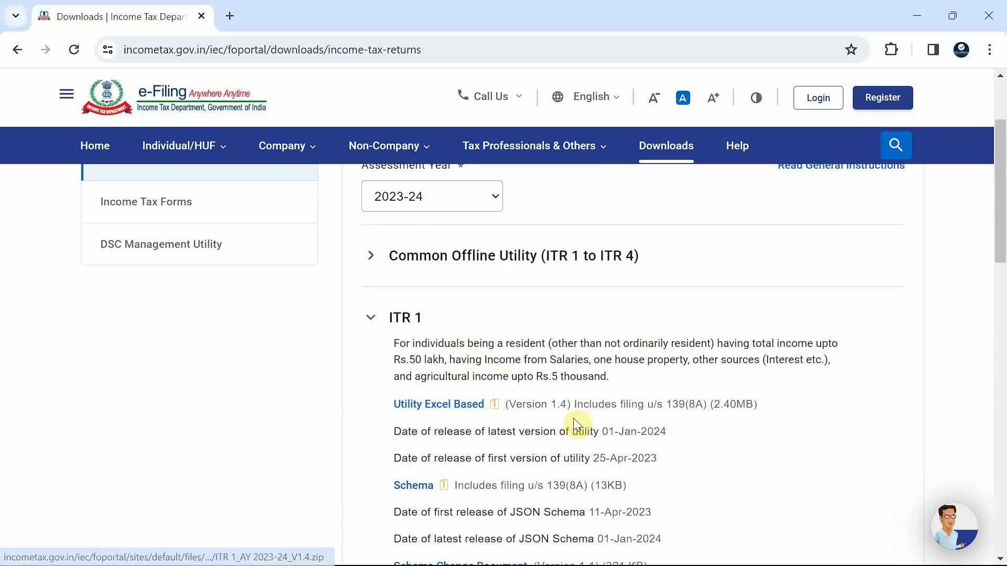
Download the Excel-based utility, Version 1.4 including filing u/s 139(8A), for ITR 1
{"action": "left_click_drag", "start_coordinate": [575, 403], "coordinate": [761, 403]}
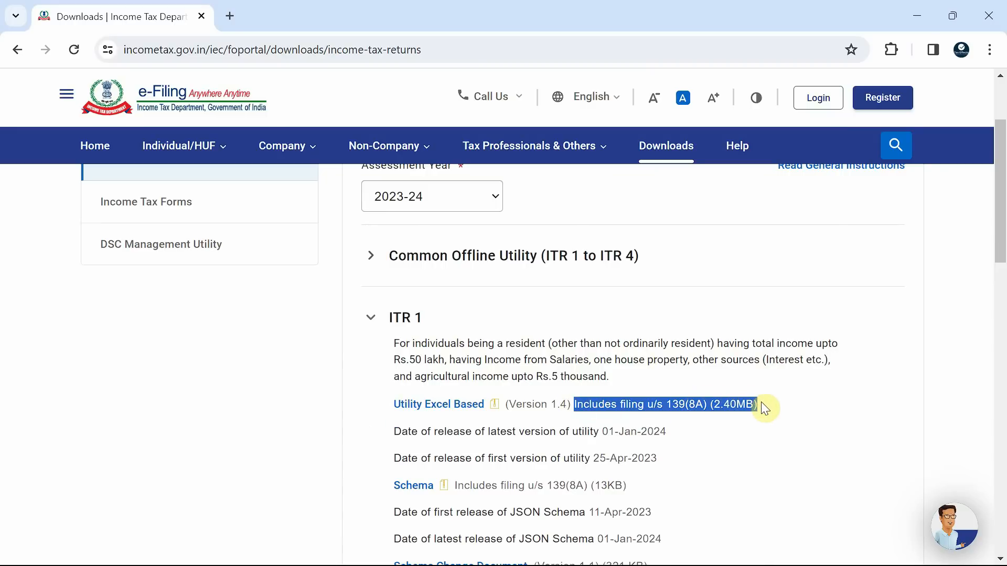
{"action": "left_click", "coordinate": [508, 329]}
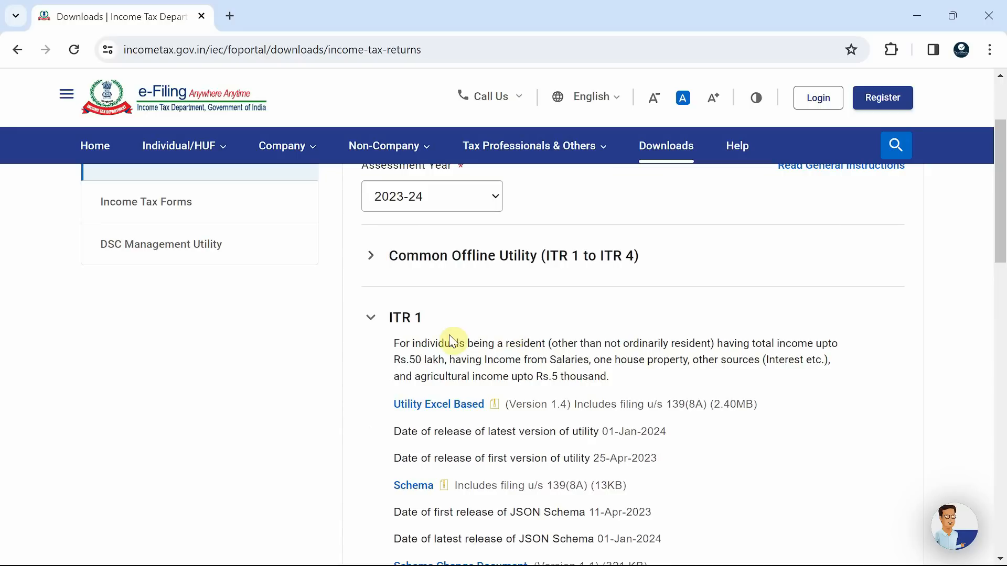
{"action": "scroll", "coordinate": [450, 342], "scroll_direction": "down", "scroll_amount": 1}
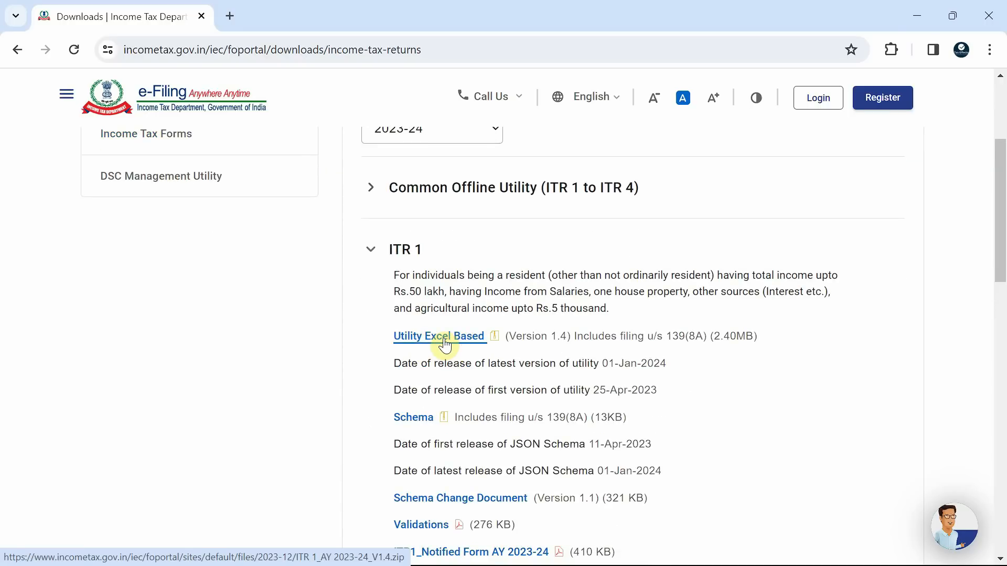
{"action": "left_click", "coordinate": [445, 345]}
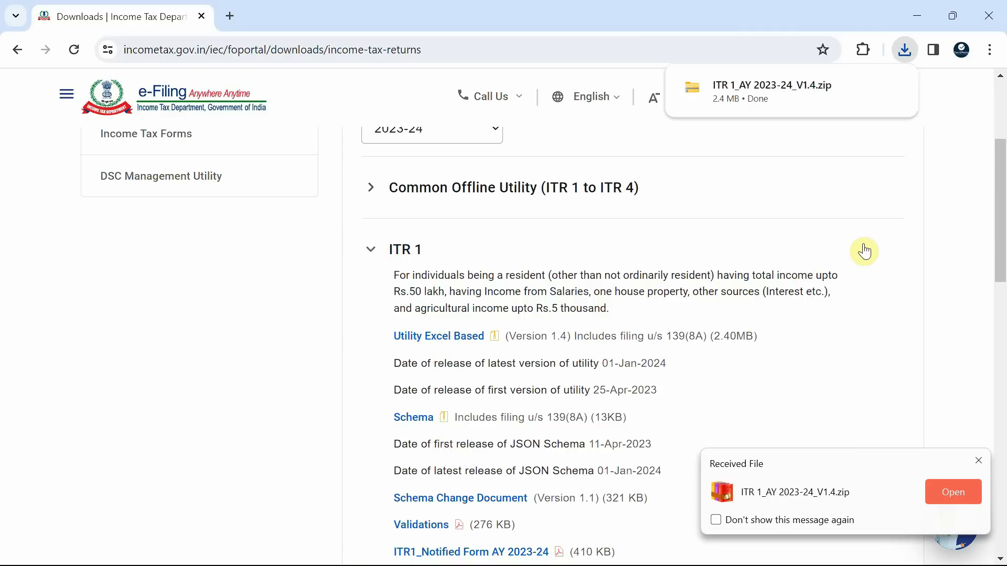
Show the downloaded ITR 1_AY 2023-24_V1.4.zip in its folder and extract all of its contents
{"action": "mouse_move", "coordinate": [881, 113]}
{"action": "left_click", "coordinate": [864, 87]}
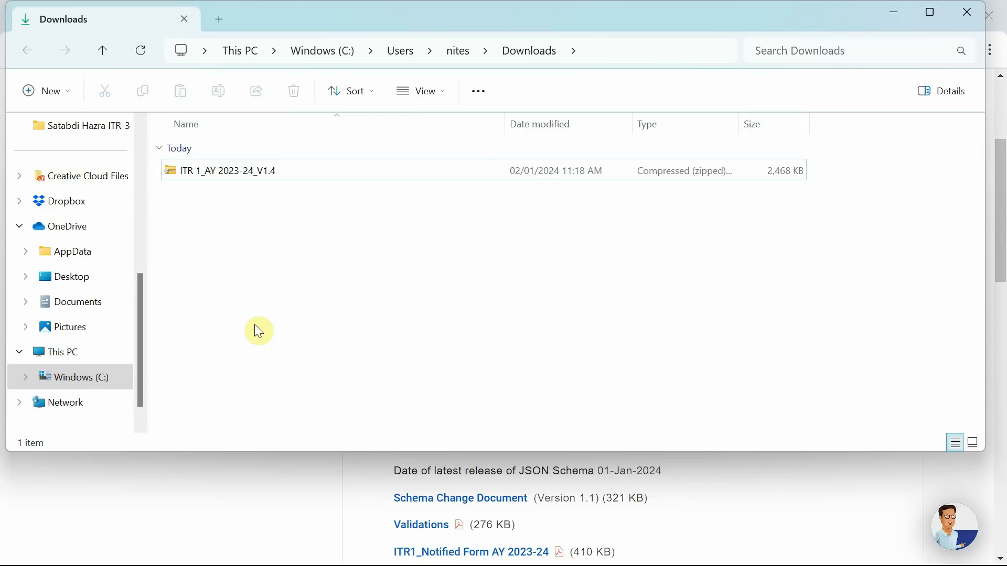
{"action": "left_click", "coordinate": [218, 179]}
{"action": "right_click", "coordinate": [220, 172]}
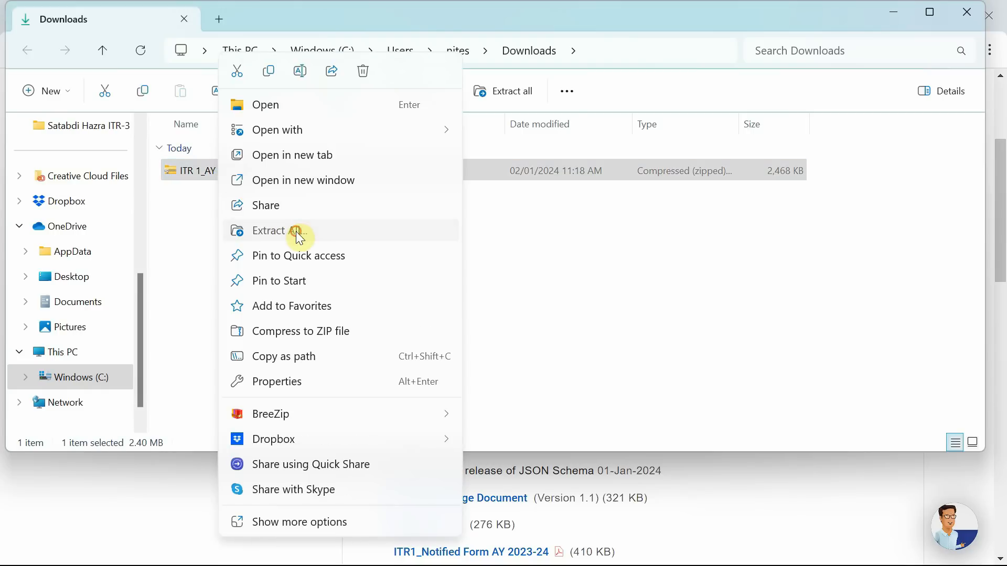
{"action": "left_click", "coordinate": [296, 231]}
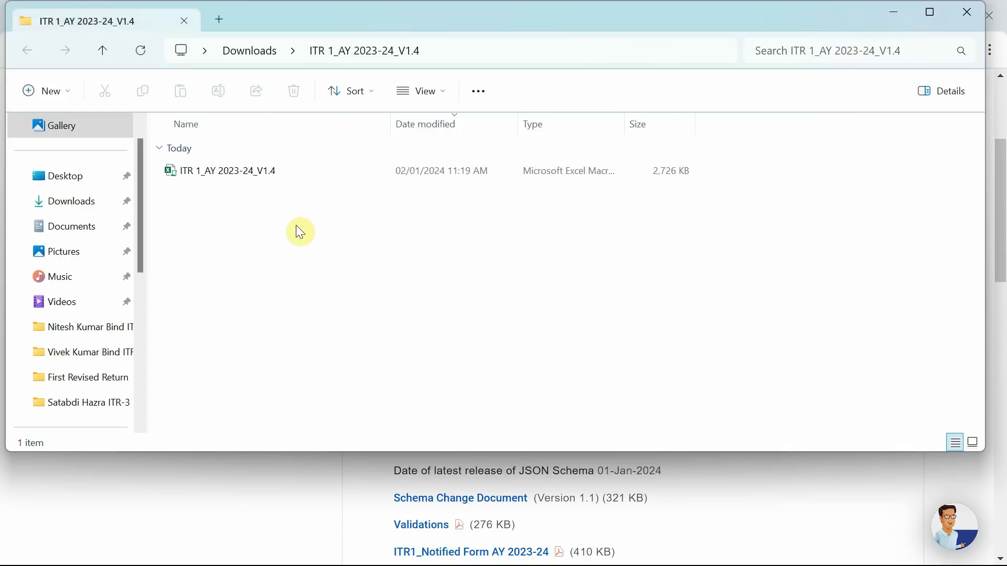
Unblock the extracted ITR 1_AY 2023-24_V1.4 workbook in its file properties and apply the change
{"action": "left_click", "coordinate": [204, 172]}
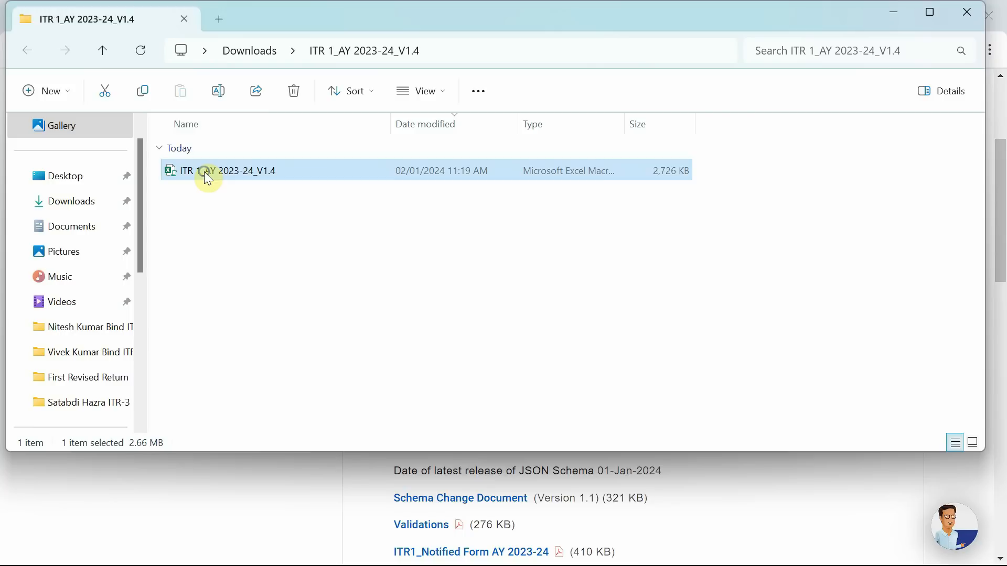
{"action": "right_click", "coordinate": [204, 172]}
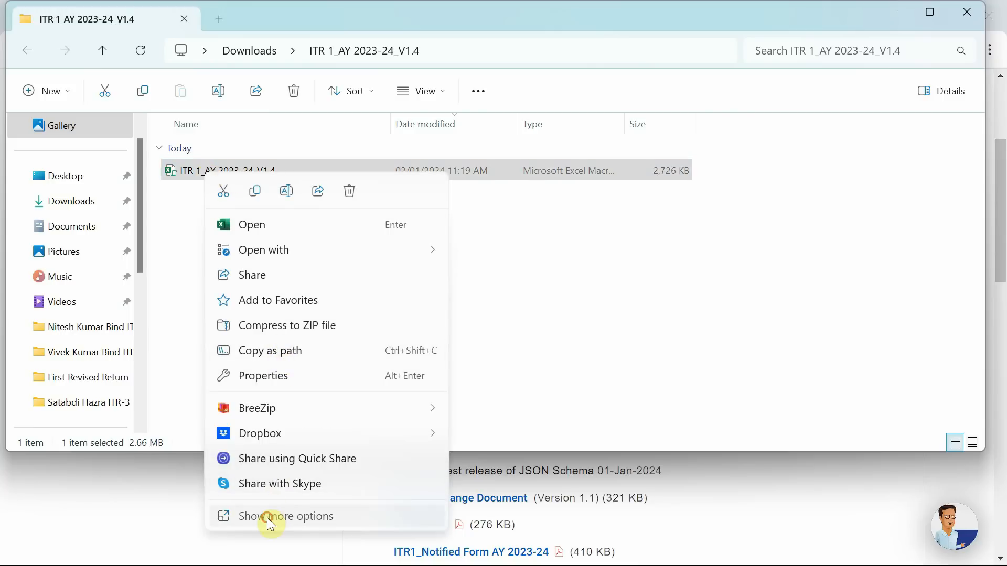
{"action": "left_click", "coordinate": [266, 518]}
{"action": "left_click", "coordinate": [265, 555]}
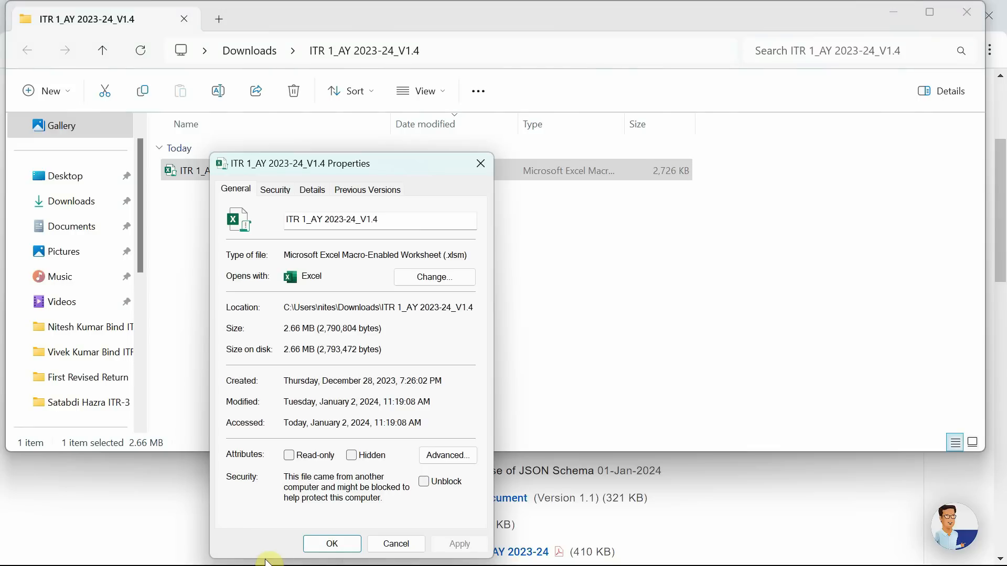
{"action": "left_click", "coordinate": [426, 487]}
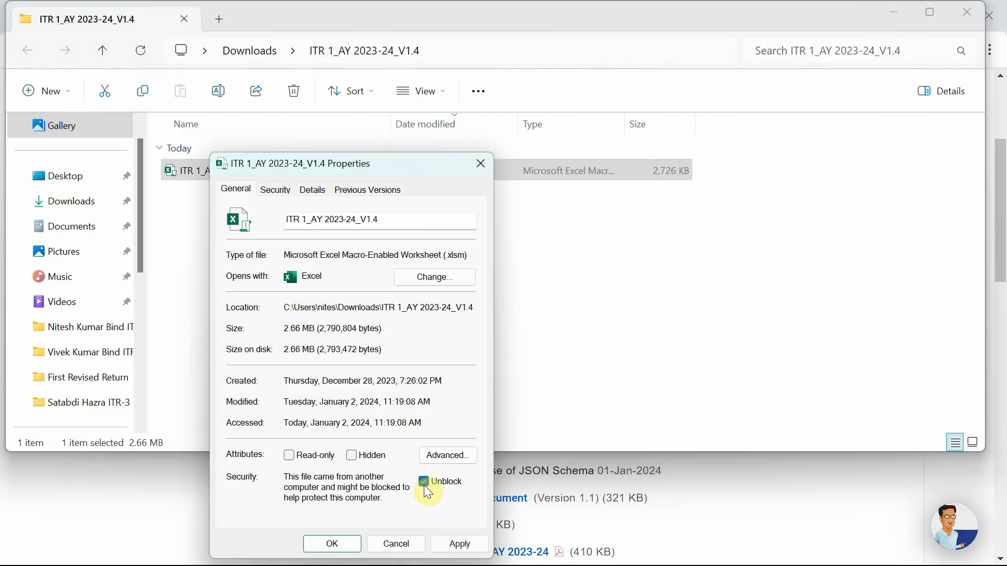
{"action": "left_click", "coordinate": [332, 546]}
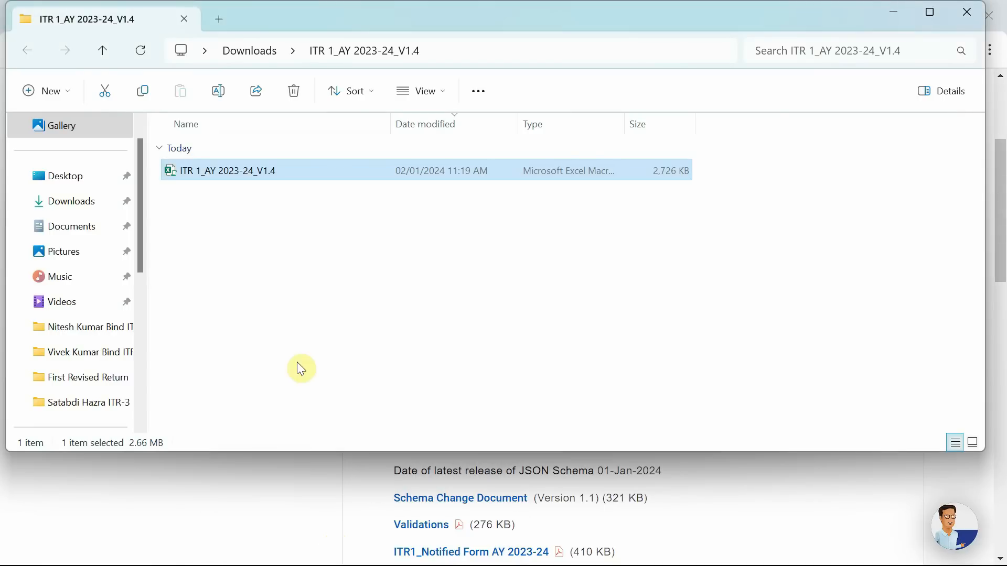
Open the ITR 1_AY 2023-24_V1.4 workbook in Excel and dismiss the data-entry instructions notice
{"action": "left_click", "coordinate": [254, 228]}
{"action": "left_click", "coordinate": [204, 177]}
{"action": "double_click", "coordinate": [211, 181]}
{"action": "left_click", "coordinate": [287, 63]}
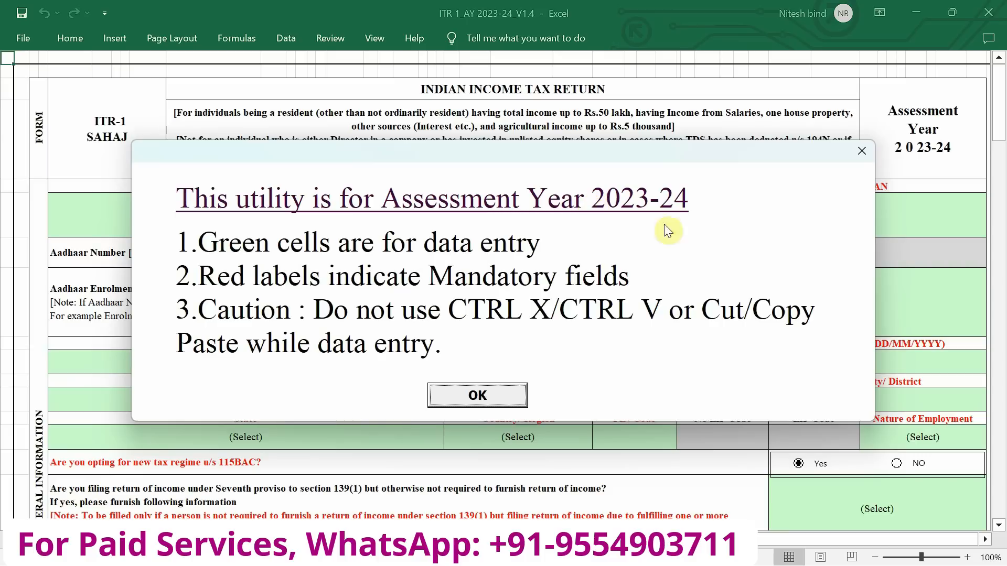
{"action": "left_click", "coordinate": [493, 408]}
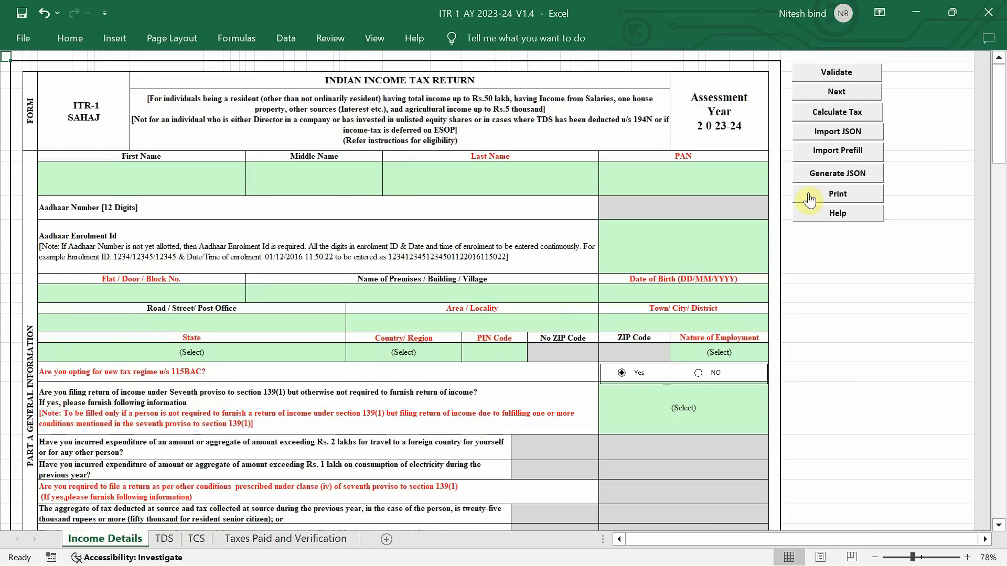
Examine the Part A General Information fields and the utility's command buttons on the Income Details sheet
{"action": "scroll", "coordinate": [845, 84], "scroll_direction": "up", "scroll_amount": 3}
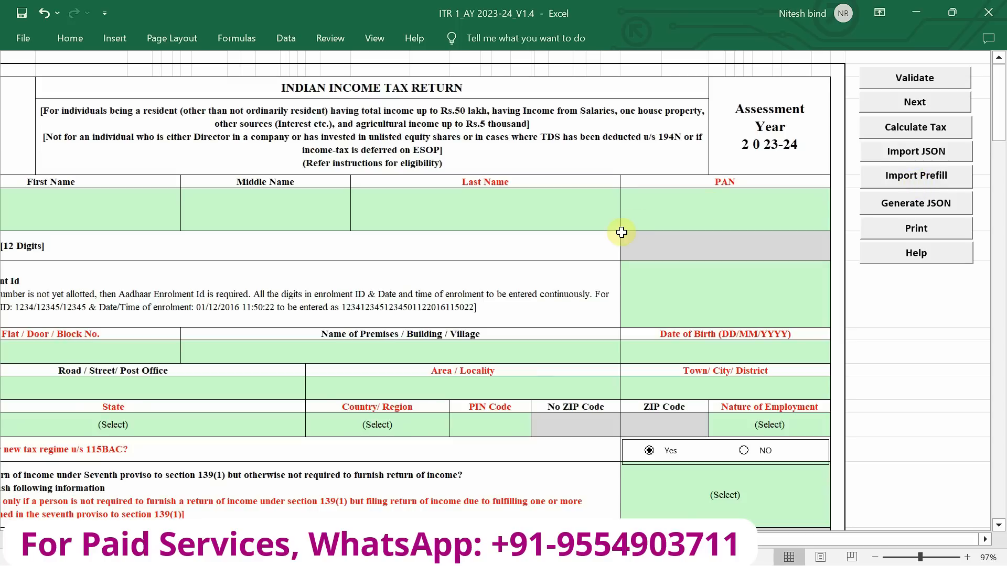
{"action": "scroll", "coordinate": [548, 240], "scroll_direction": "left", "scroll_amount": 2}
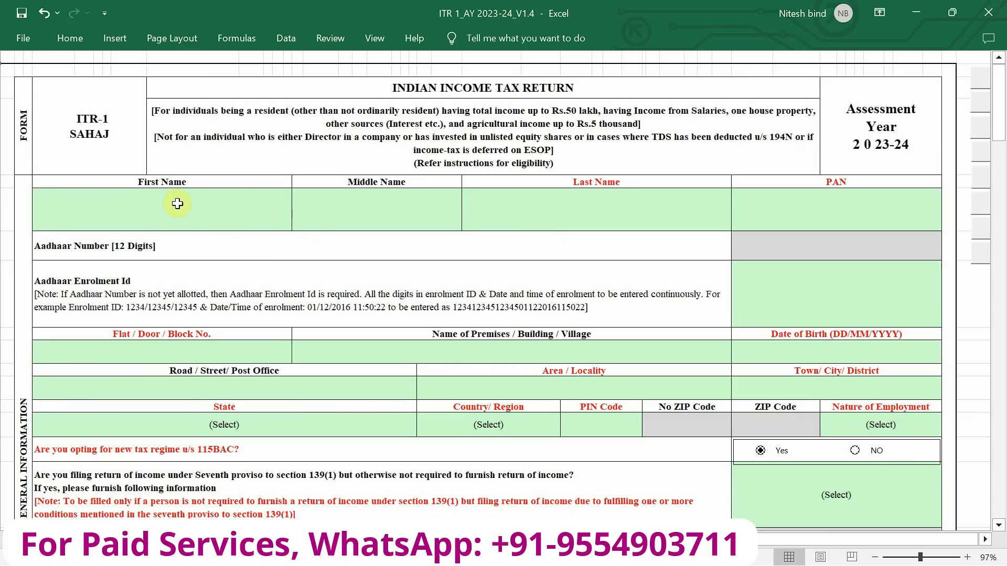
{"action": "scroll", "coordinate": [315, 204], "scroll_direction": "down", "scroll_amount": 3}
{"action": "scroll", "coordinate": [328, 211], "scroll_direction": "up", "scroll_amount": 2}
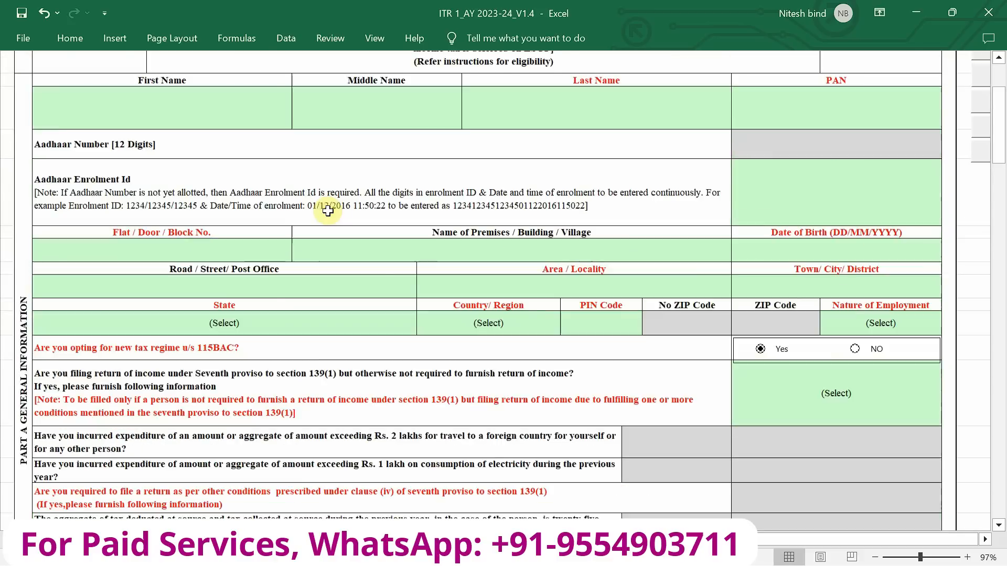
{"action": "scroll", "coordinate": [328, 210], "scroll_direction": "up", "scroll_amount": 2}
{"action": "scroll", "coordinate": [329, 209], "scroll_direction": "down", "scroll_amount": 4}
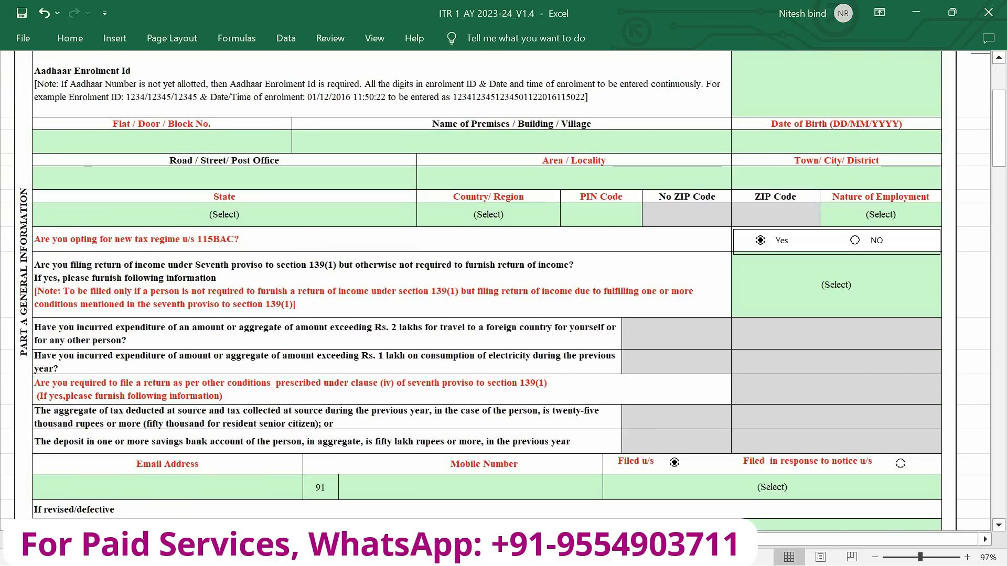
{"action": "scroll", "coordinate": [387, 288], "scroll_direction": "up", "scroll_amount": 3}
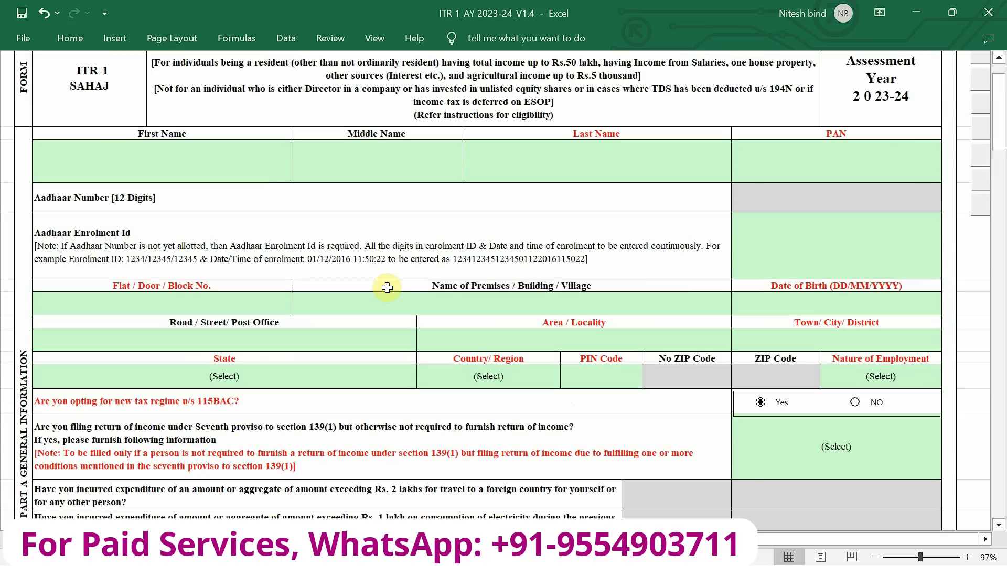
{"action": "scroll", "coordinate": [387, 287], "scroll_direction": "down", "scroll_amount": 3}
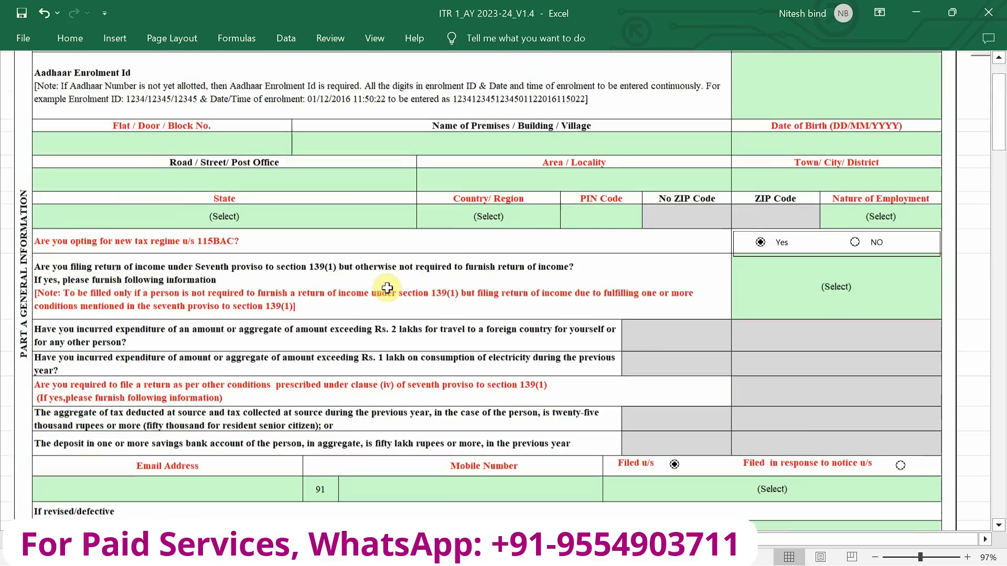
{"action": "scroll", "coordinate": [387, 288], "scroll_direction": "up", "scroll_amount": 1}
{"action": "scroll", "coordinate": [387, 288], "scroll_direction": "up", "scroll_amount": 2}
{"action": "scroll", "coordinate": [387, 288], "scroll_direction": "right", "scroll_amount": 3}
{"action": "scroll", "coordinate": [387, 288], "scroll_direction": "up", "scroll_amount": 1}
{"action": "scroll", "coordinate": [387, 288], "scroll_direction": "left", "scroll_amount": 2}
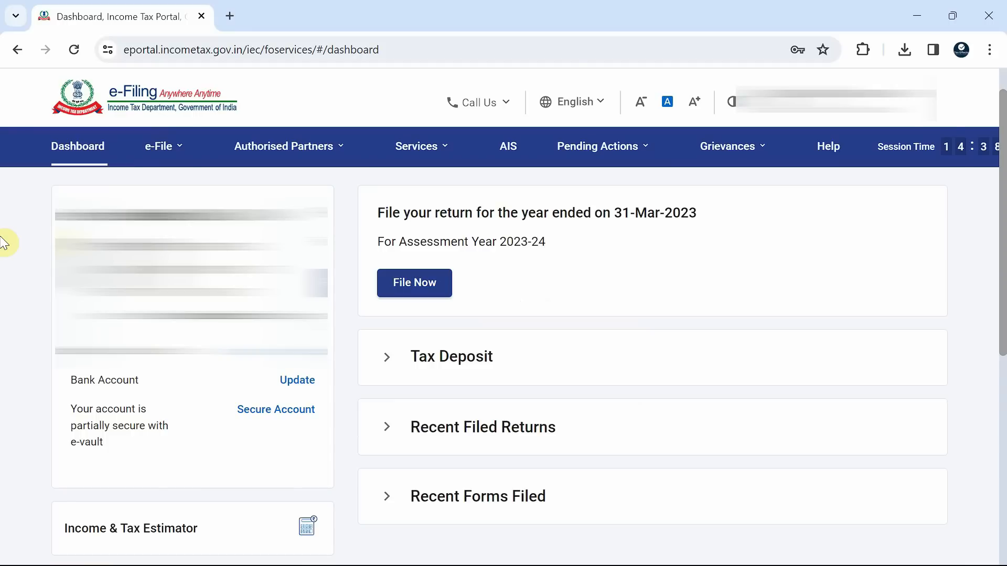
Switch to the e-Filing portal and download the pre-filled data for assessment year 2023-24 (Current A.Y.)
{"action": "left_click", "coordinate": [163, 146]}
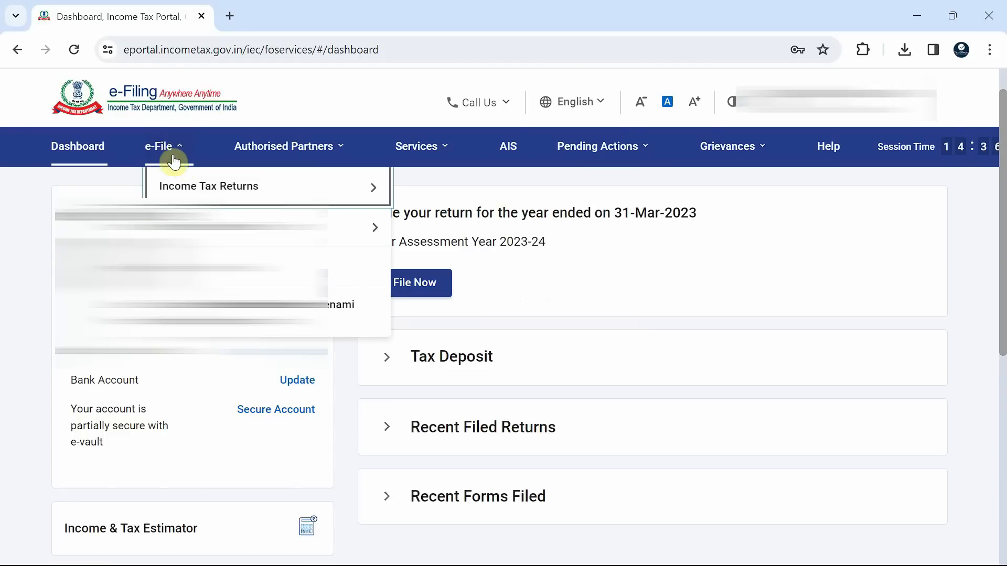
{"action": "mouse_move", "coordinate": [168, 187]}
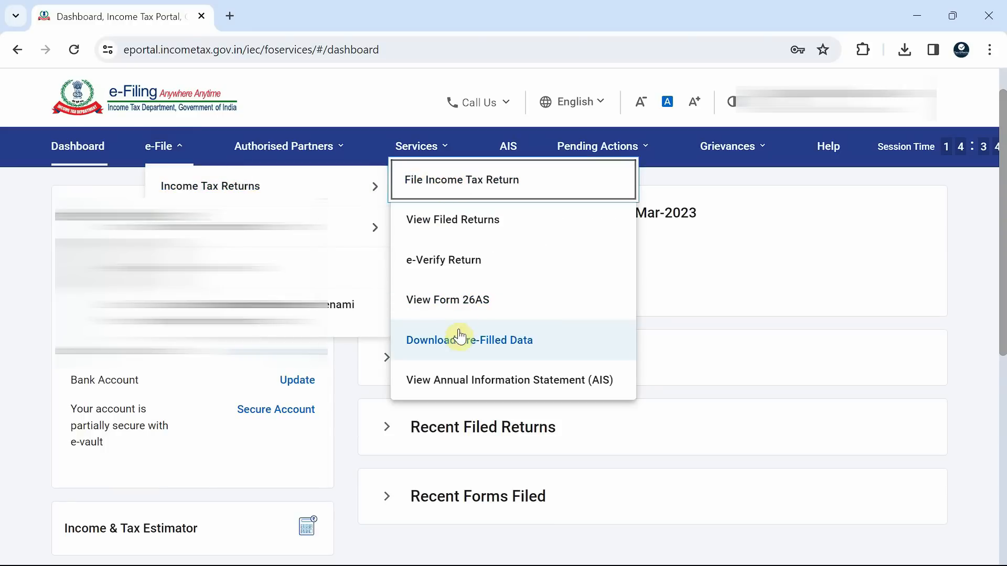
{"action": "left_click", "coordinate": [470, 347]}
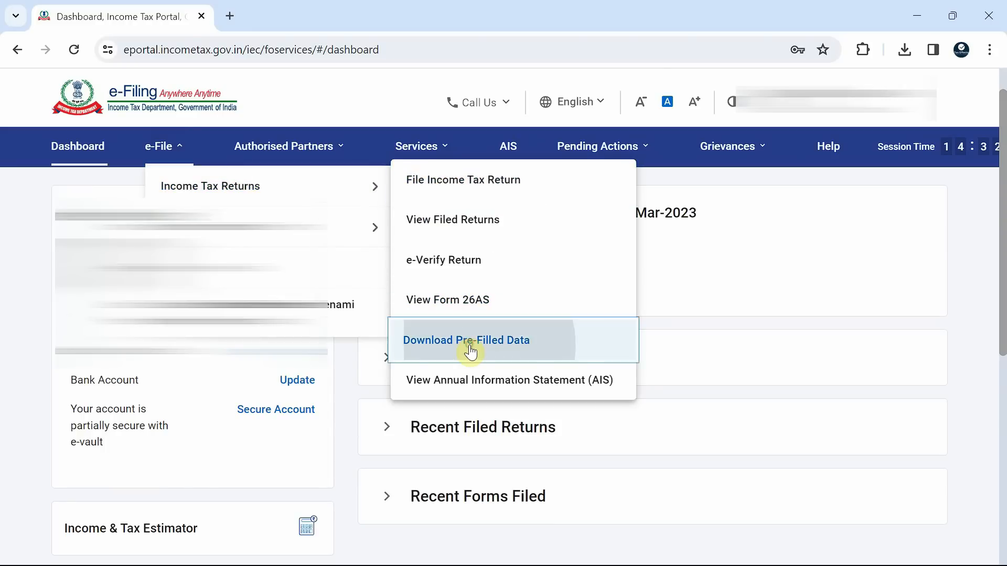
{"action": "left_click", "coordinate": [220, 342]}
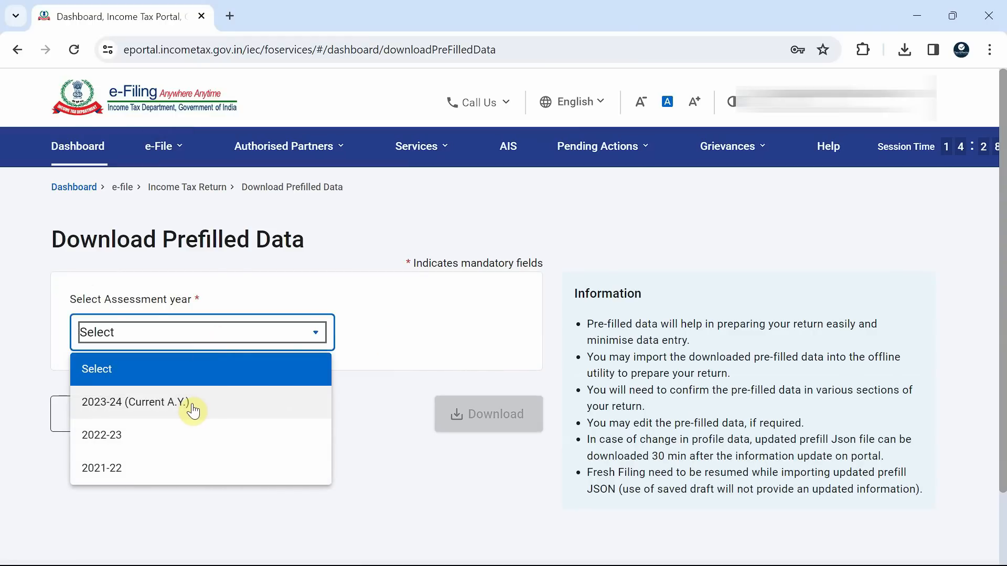
{"action": "left_click", "coordinate": [155, 413]}
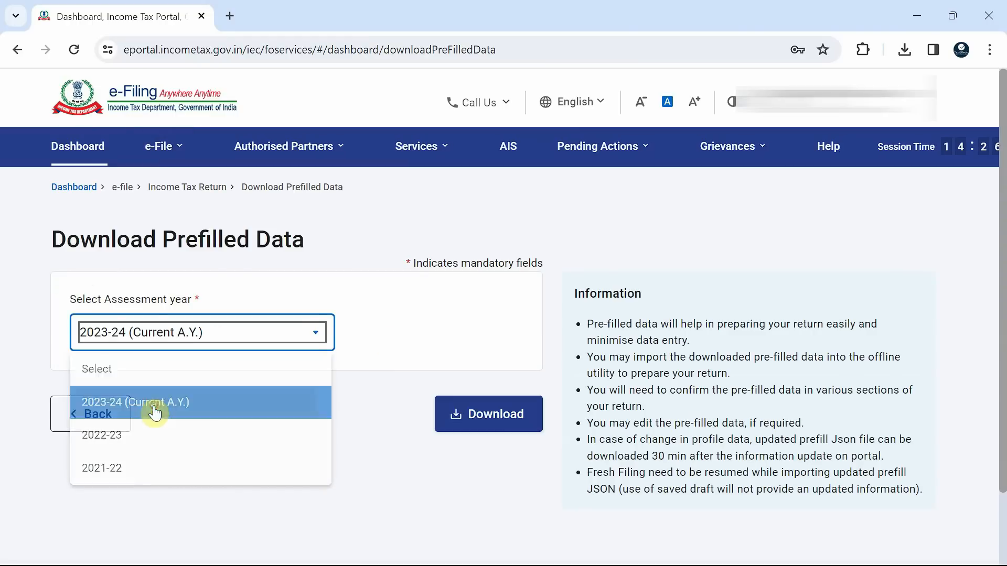
{"action": "left_click", "coordinate": [485, 414]}
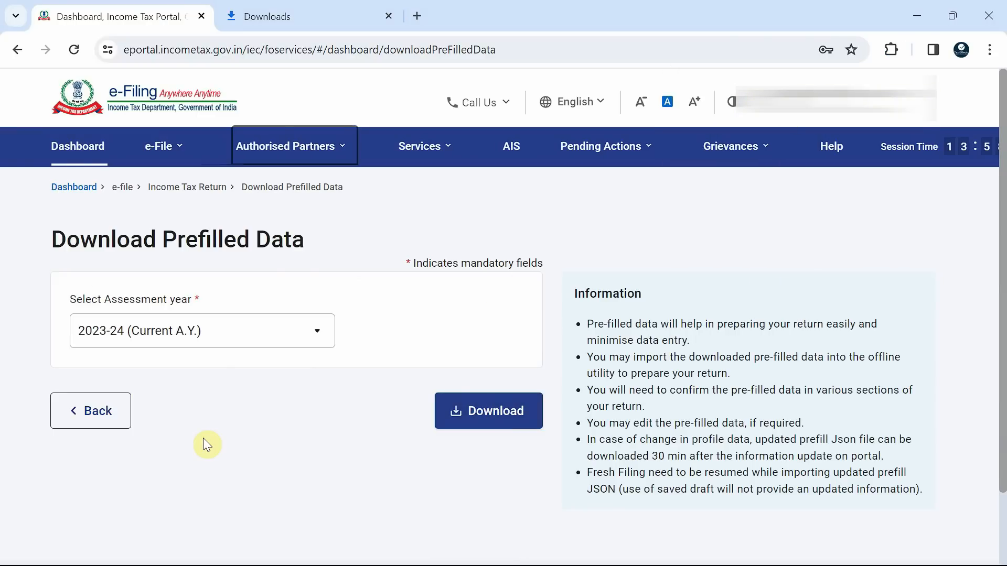
Locate the downloaded prefill JSON in the Downloads folder and import it as prefill data into the ITR 1_AY 2023-24_V1.4 workbook in Excel
{"action": "key", "text": "alt+Tab"}
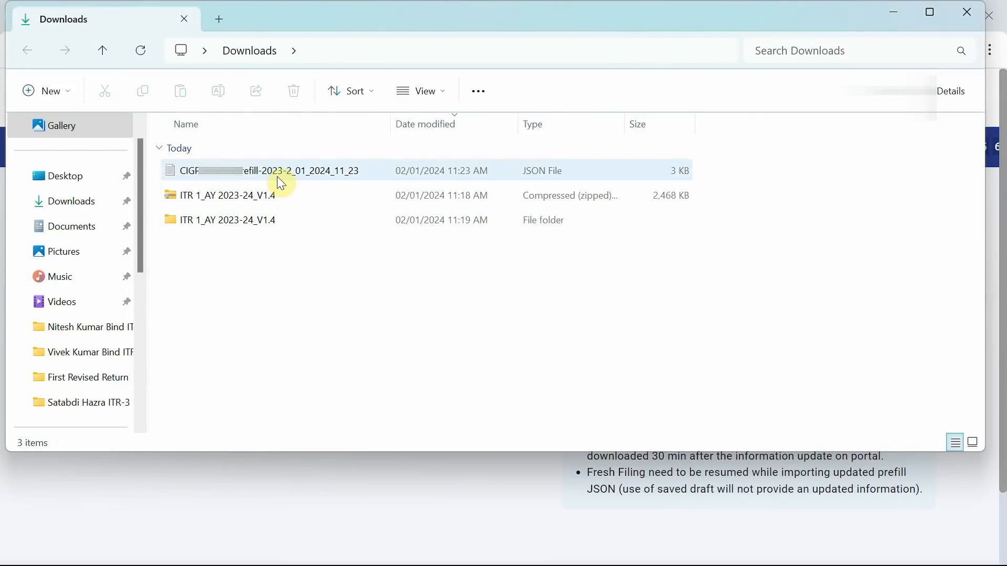
{"action": "left_click", "coordinate": [268, 179]}
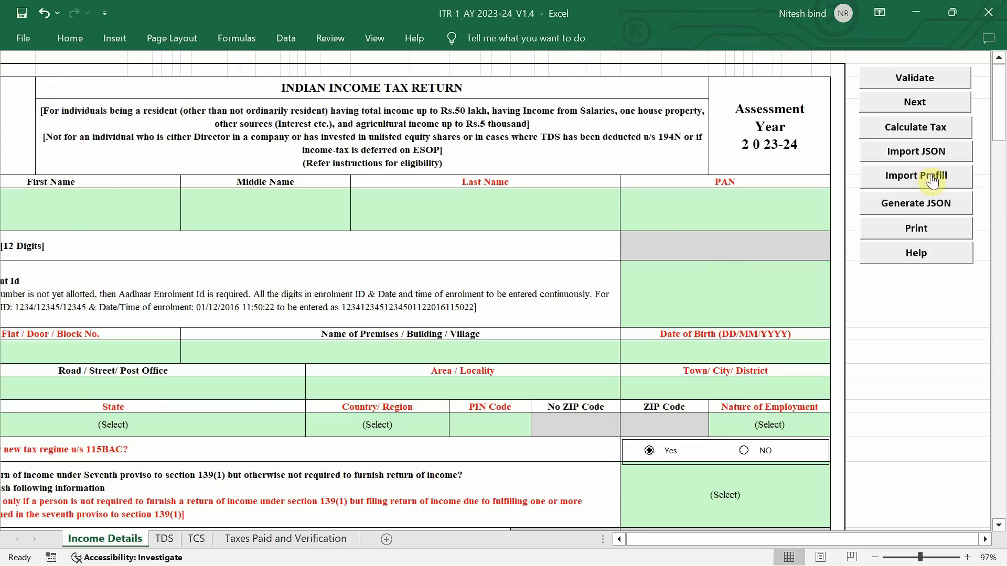
{"action": "left_click", "coordinate": [932, 181]}
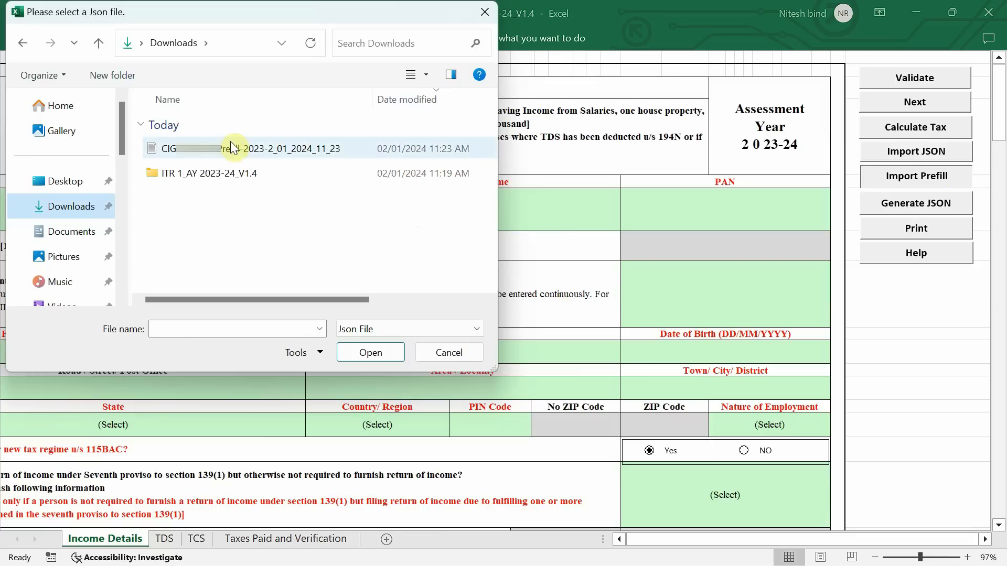
{"action": "double_click", "coordinate": [232, 149]}
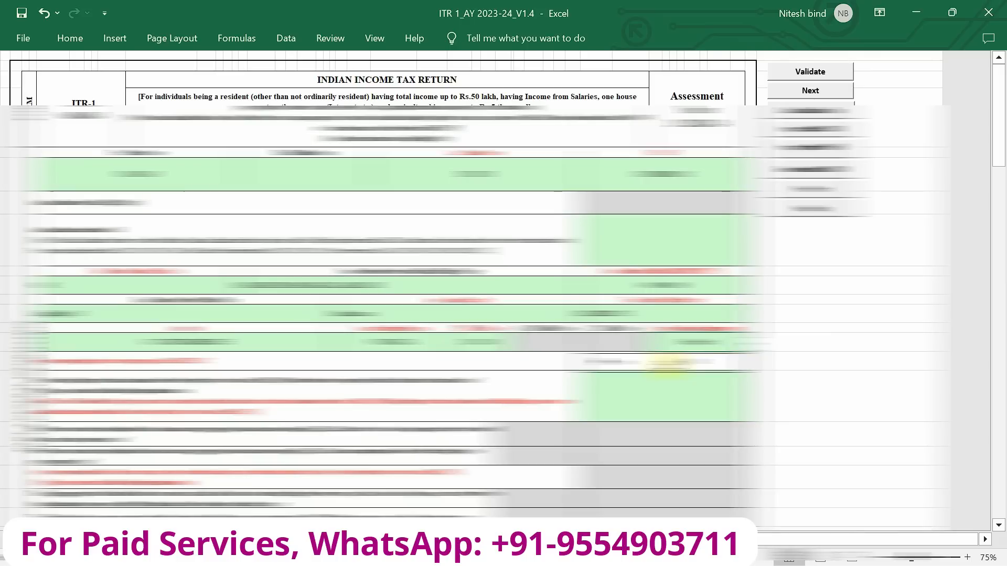
Set Nature of Employment to Others in Part A General Information
{"action": "scroll", "coordinate": [667, 366], "scroll_direction": "down", "scroll_amount": 1}
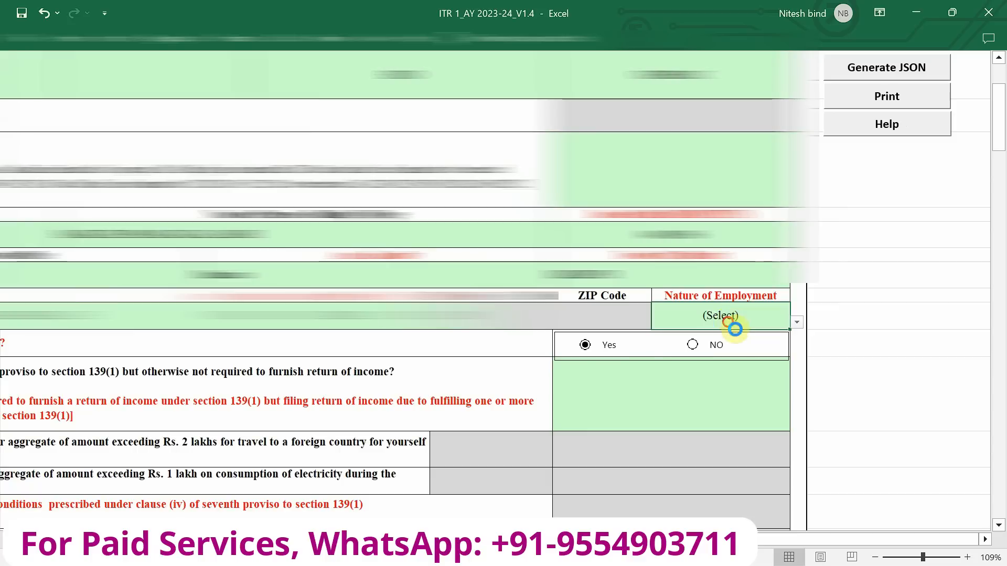
{"action": "key", "text": "alt+Down"}
{"action": "key", "text": "Down"}
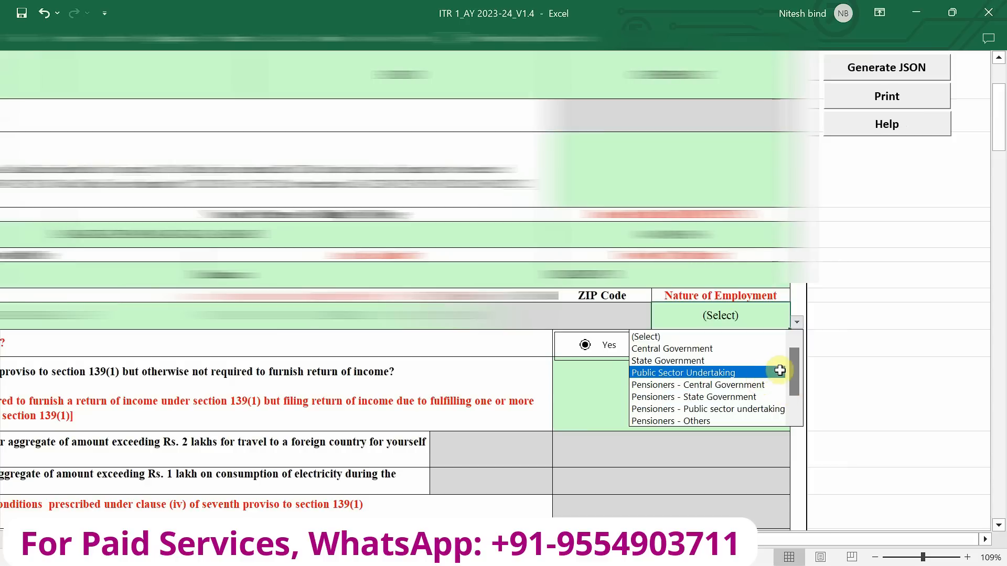
{"action": "left_click_drag", "start_coordinate": [795, 376], "coordinate": [799, 421]}
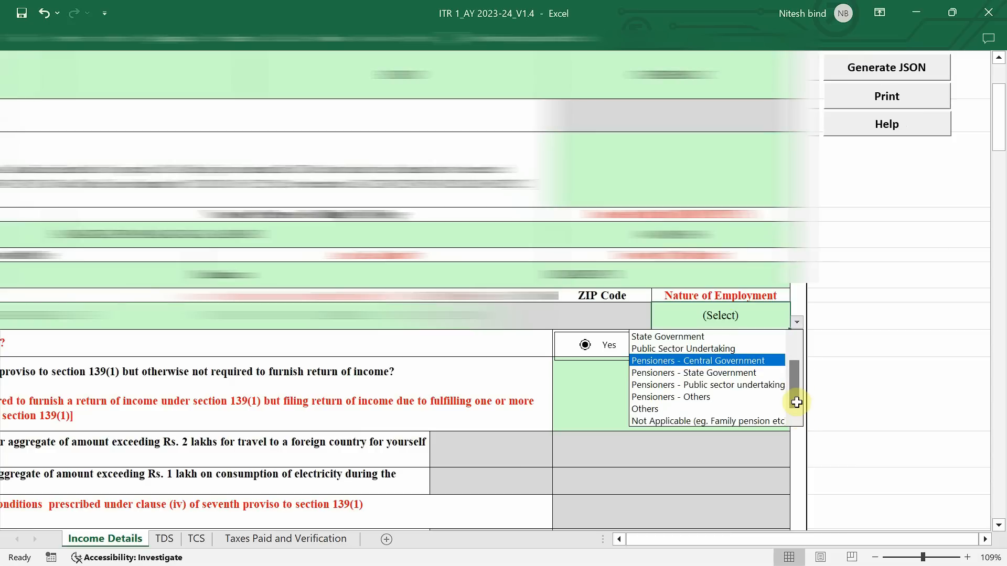
{"action": "left_click", "coordinate": [690, 412]}
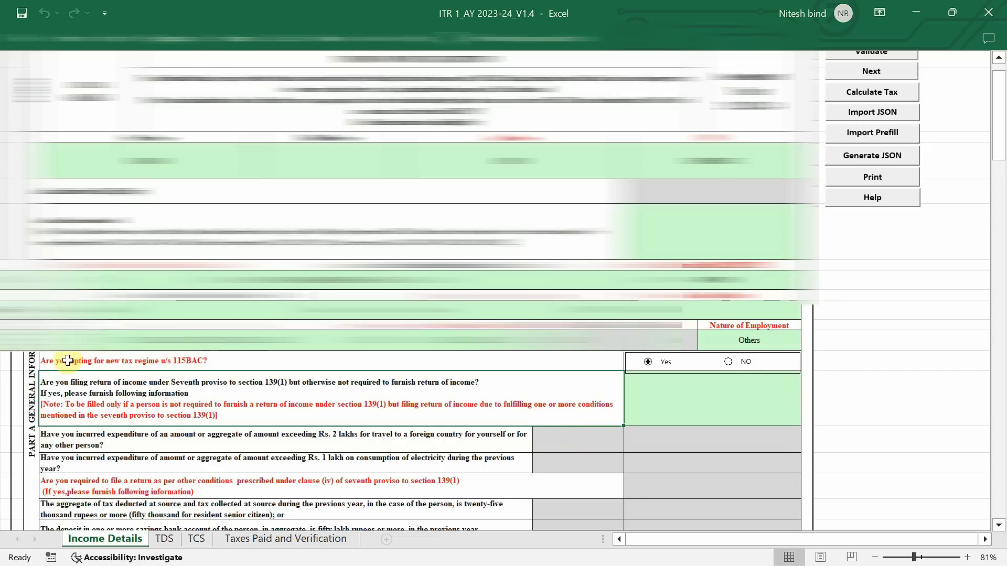
Answer No to opting for the new tax regime u/s 115BAC and No to filing under the Seventh proviso to section 139(1)
{"action": "left_click", "coordinate": [728, 361]}
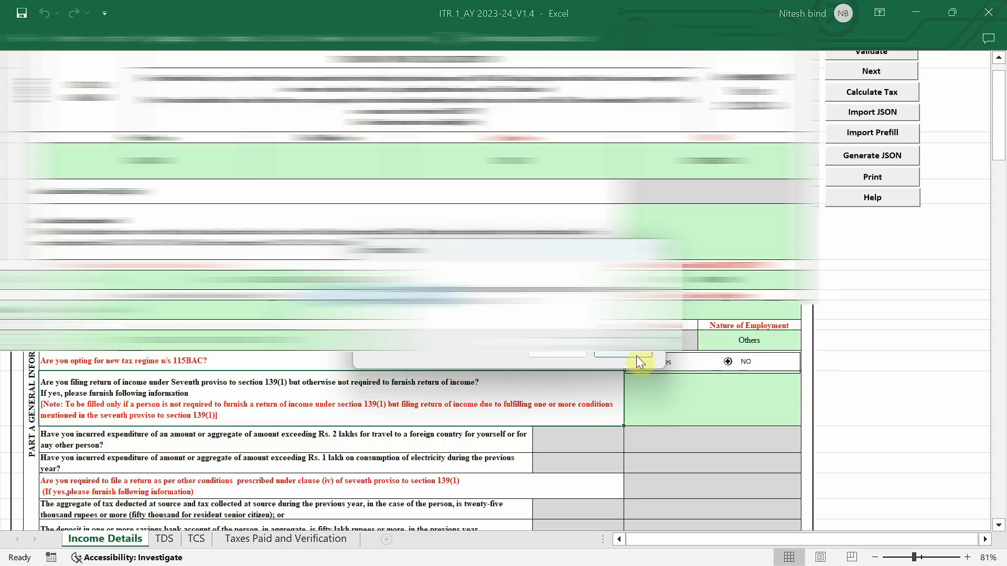
{"action": "left_click", "coordinate": [571, 354]}
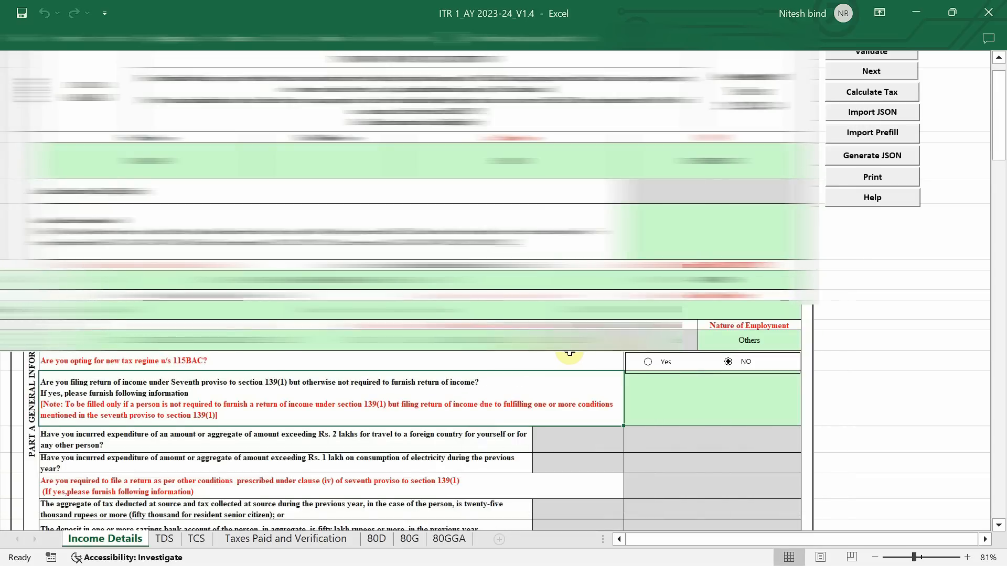
{"action": "scroll", "coordinate": [499, 315], "scroll_direction": "down", "scroll_amount": 2}
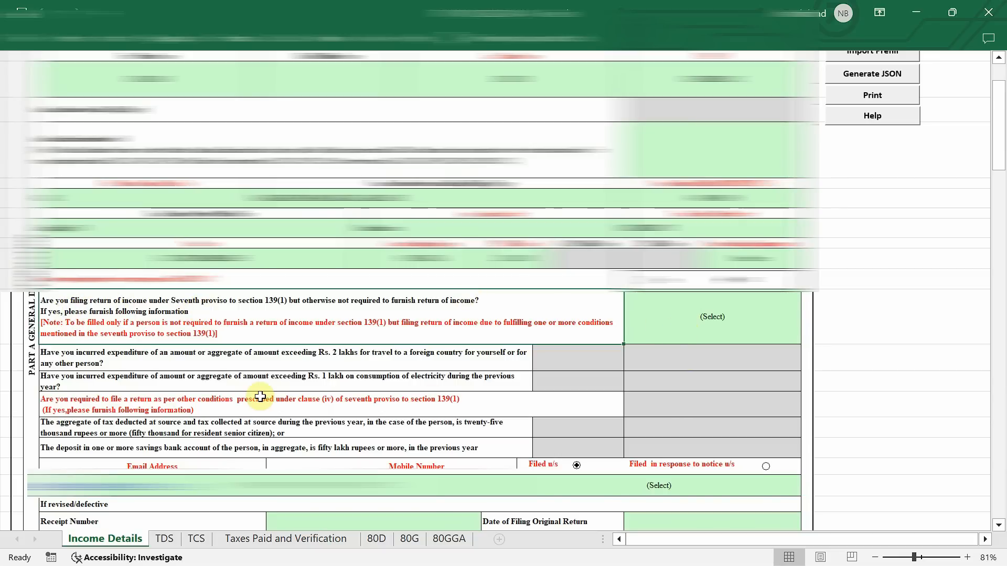
{"action": "scroll", "coordinate": [103, 362], "scroll_direction": "up", "scroll_amount": 2}
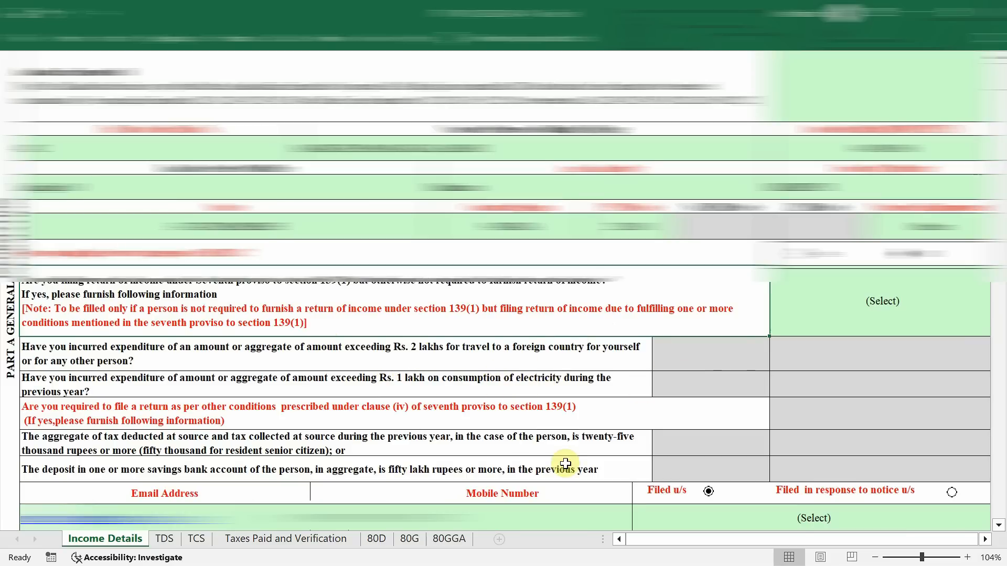
{"action": "scroll", "coordinate": [576, 434], "scroll_direction": "down", "scroll_amount": 2}
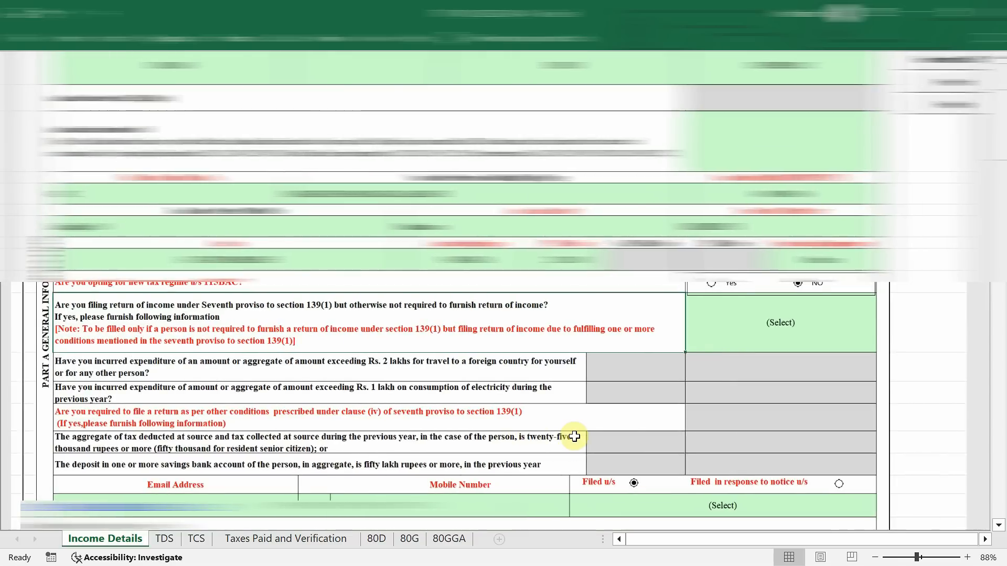
{"action": "left_click", "coordinate": [760, 340]}
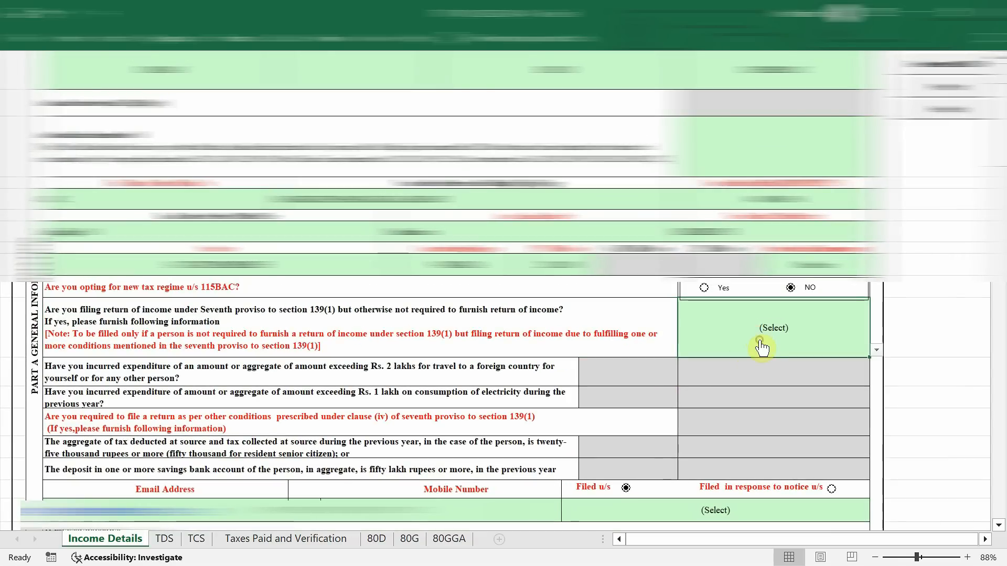
{"action": "key", "text": "alt+Down"}
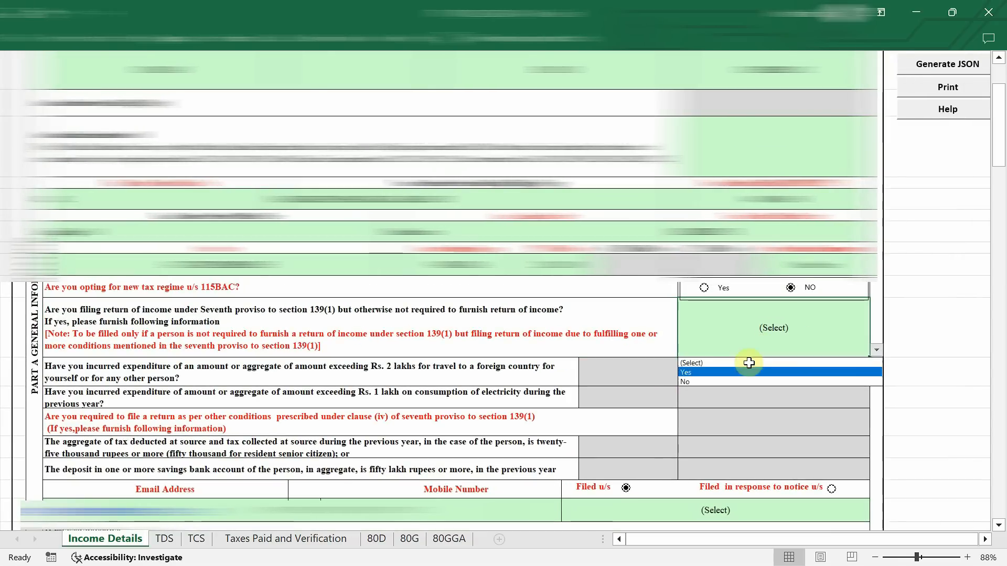
{"action": "left_click", "coordinate": [692, 380]}
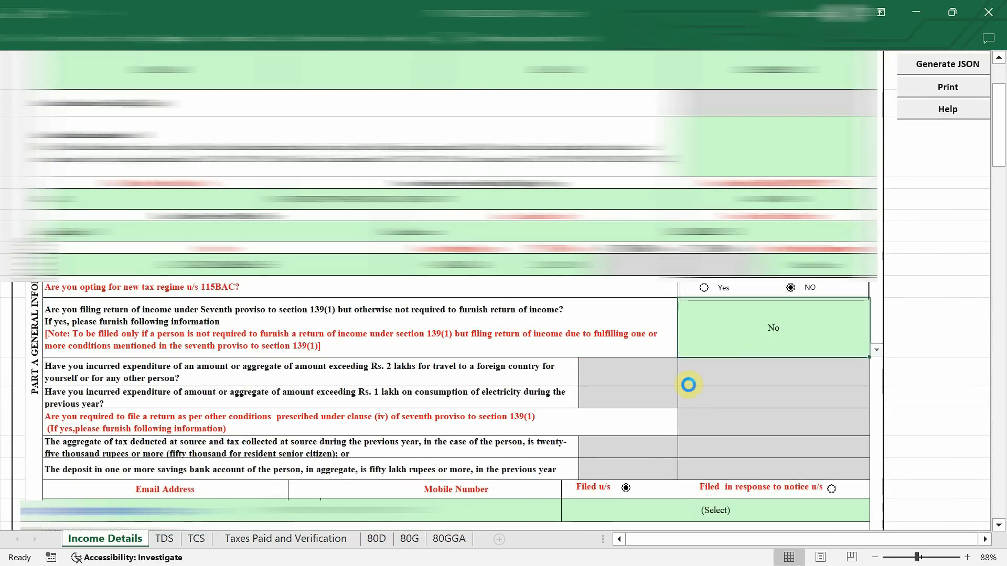
Set the Filed u/s section of the return to 139(8A)
{"action": "scroll", "coordinate": [688, 386], "scroll_direction": "down", "scroll_amount": 3}
{"action": "scroll", "coordinate": [689, 385], "scroll_direction": "down", "scroll_amount": 4}
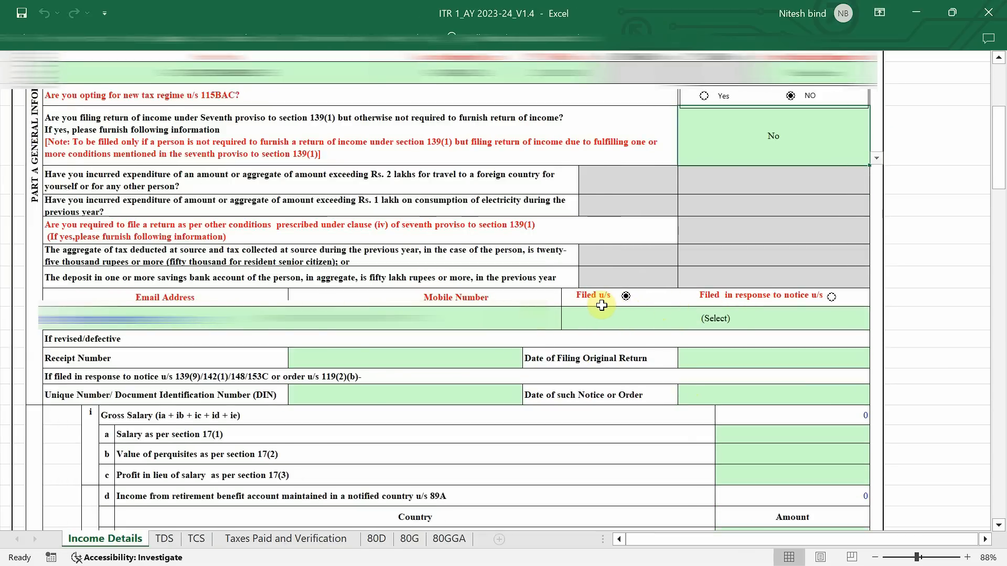
{"action": "left_click", "coordinate": [677, 321]}
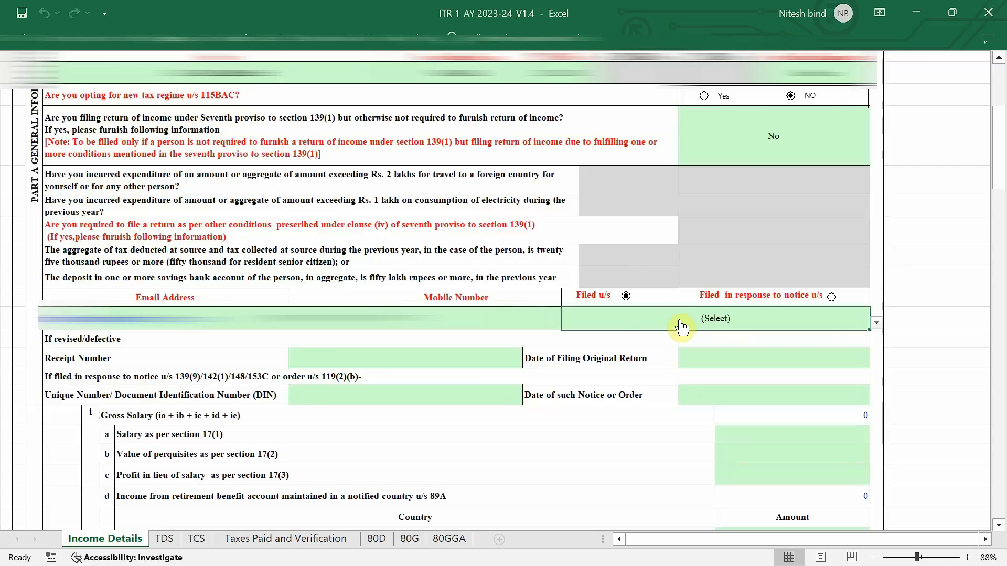
{"action": "left_click", "coordinate": [681, 321]}
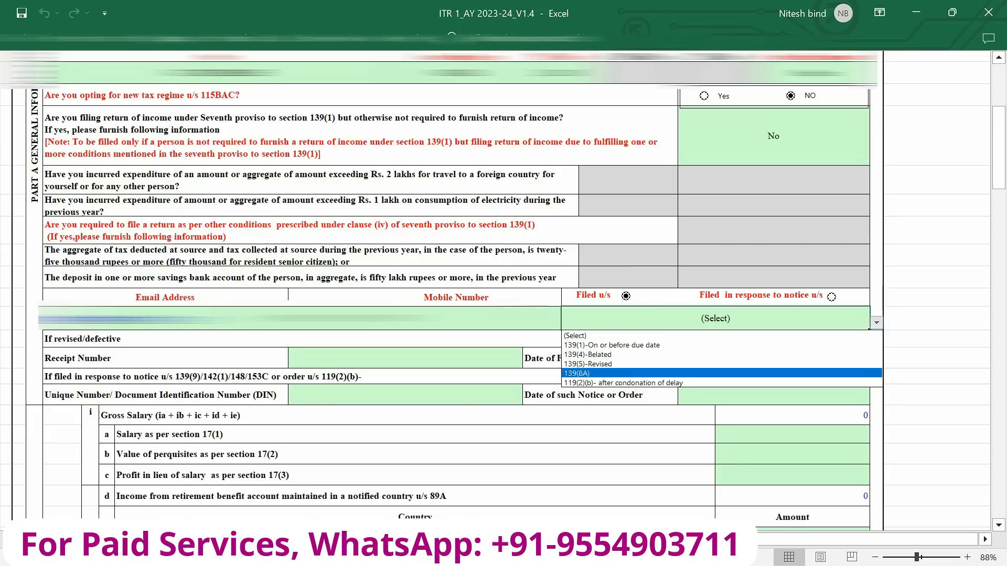
{"action": "left_click", "coordinate": [610, 374]}
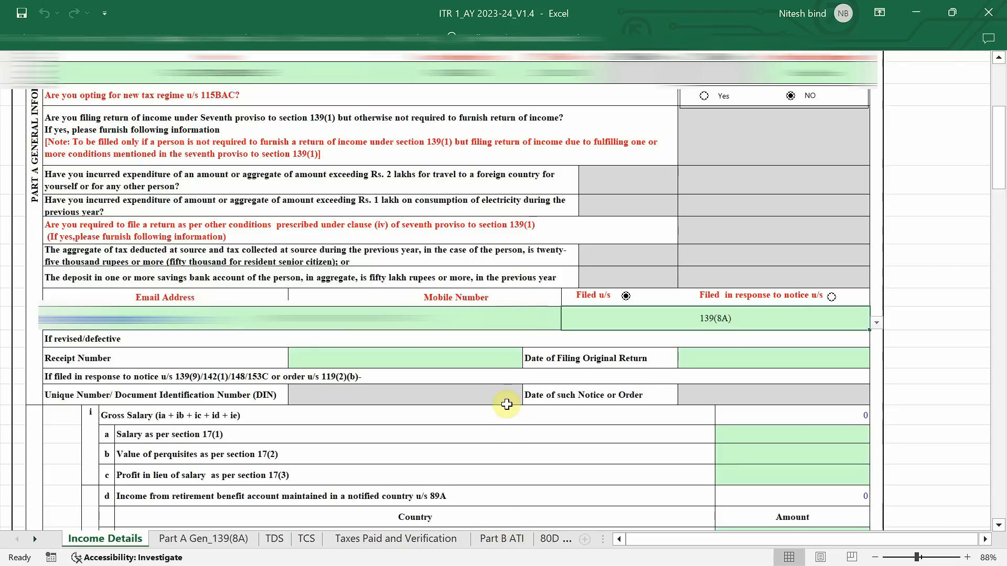
Examine the Salary / Pension, House Property and Income from Other Sources sections of the Income Details sheet
{"action": "scroll", "coordinate": [507, 404], "scroll_direction": "down", "scroll_amount": 1}
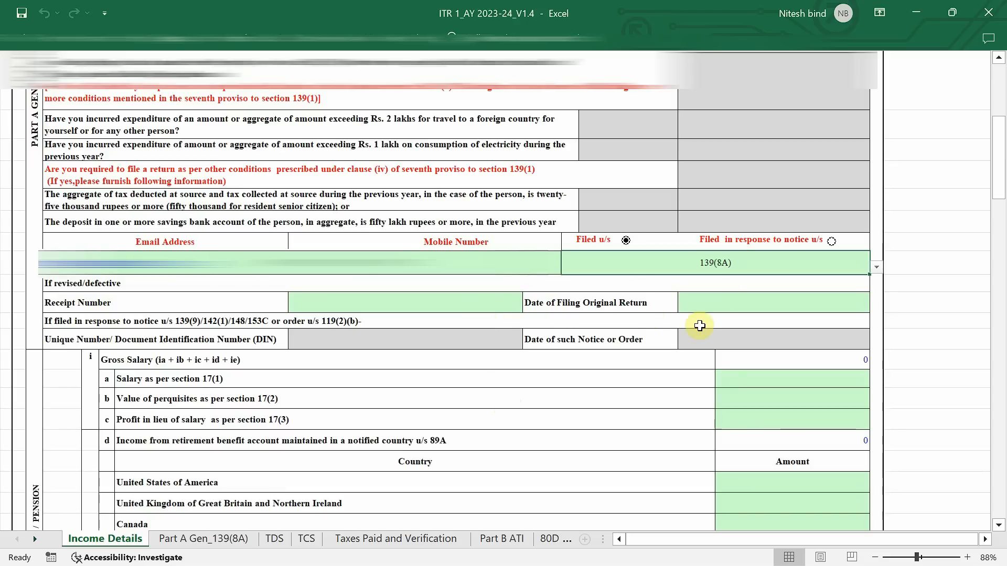
{"action": "scroll", "coordinate": [526, 294], "scroll_direction": "down", "scroll_amount": 1}
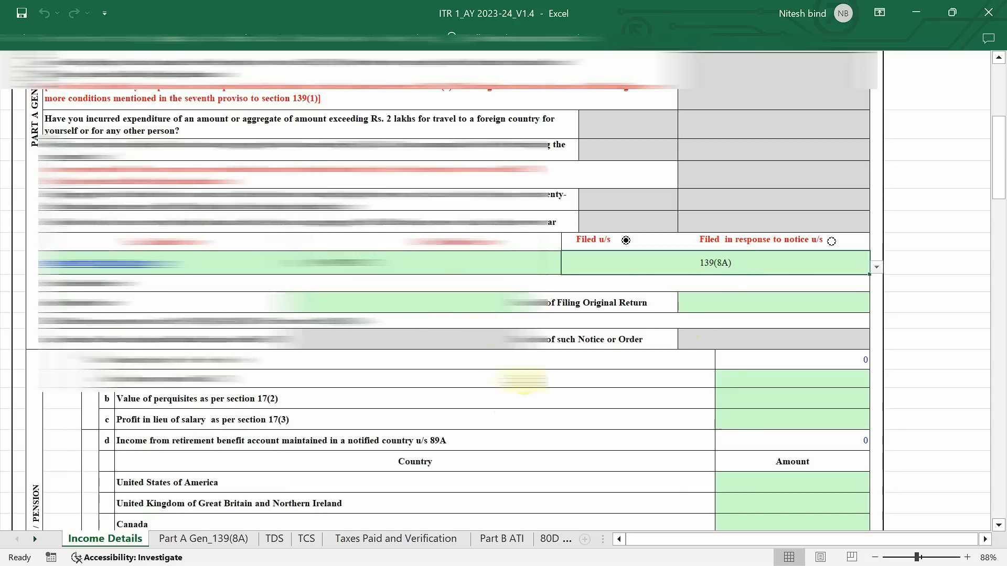
{"action": "scroll", "coordinate": [524, 381], "scroll_direction": "down", "scroll_amount": 1}
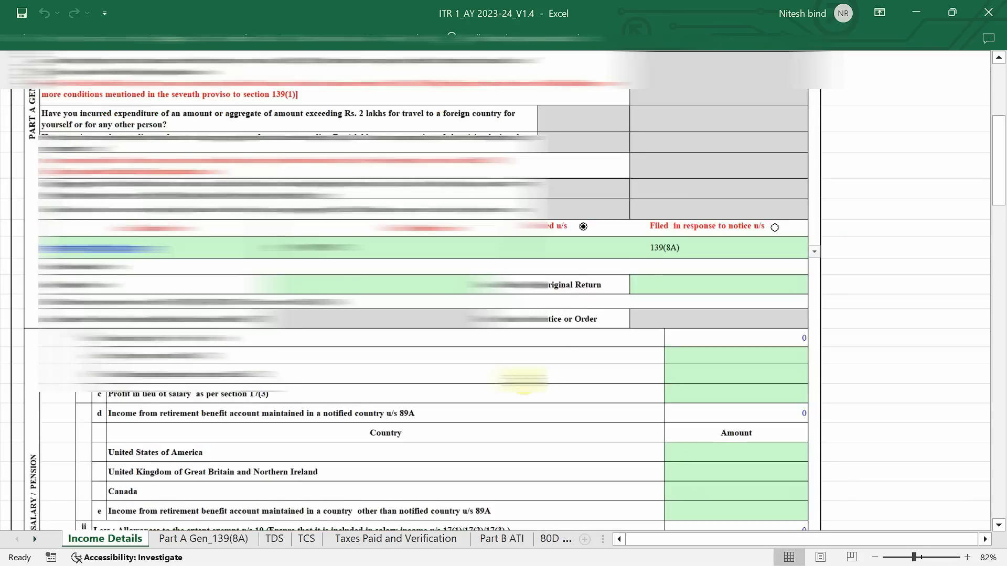
{"action": "scroll", "coordinate": [524, 380], "scroll_direction": "down", "scroll_amount": 2}
{"action": "scroll", "coordinate": [524, 380], "scroll_direction": "down", "scroll_amount": 1}
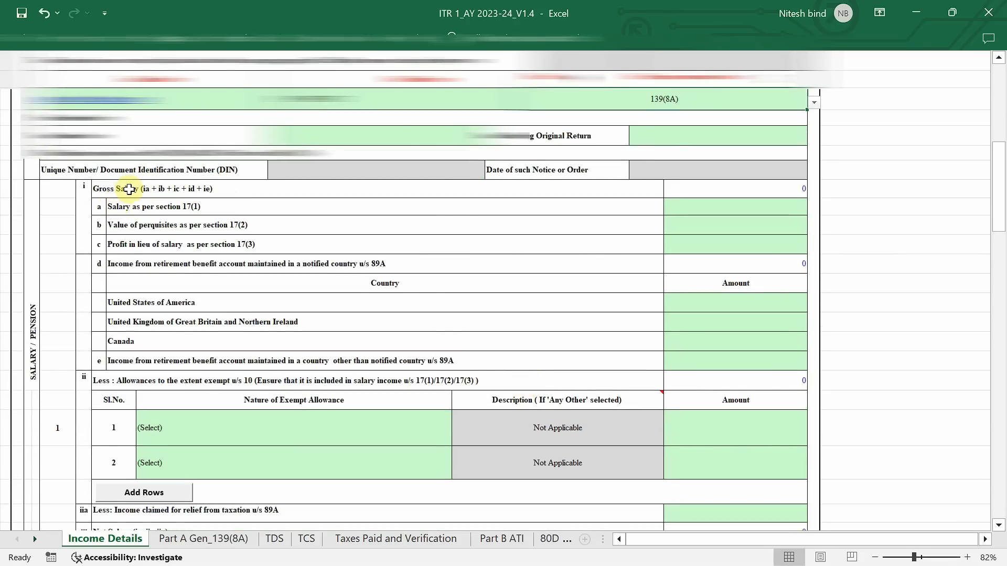
{"action": "scroll", "coordinate": [160, 239], "scroll_direction": "down", "scroll_amount": 6}
{"action": "scroll", "coordinate": [160, 240], "scroll_direction": "down", "scroll_amount": 8}
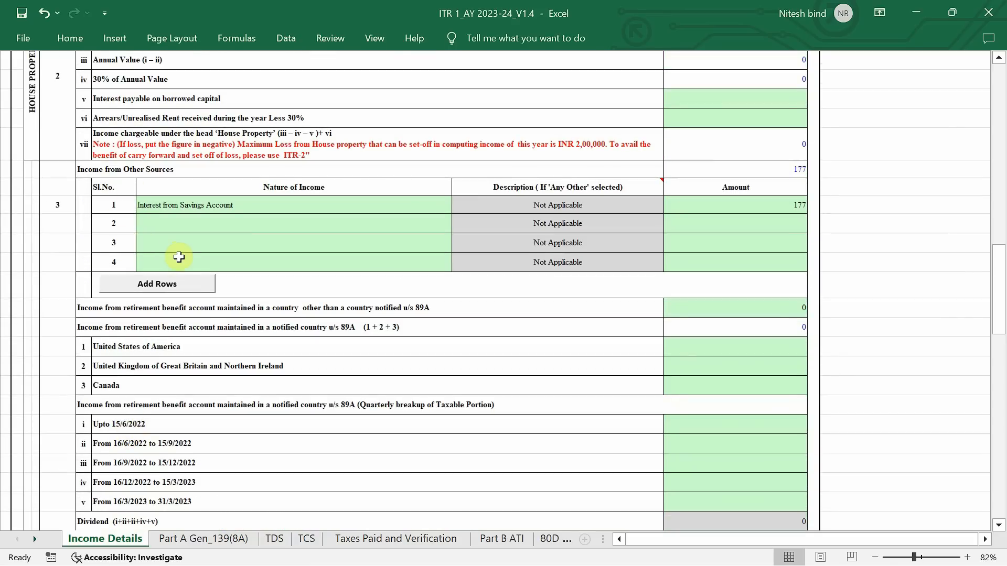
{"action": "scroll", "coordinate": [179, 257], "scroll_direction": "up", "scroll_amount": 6}
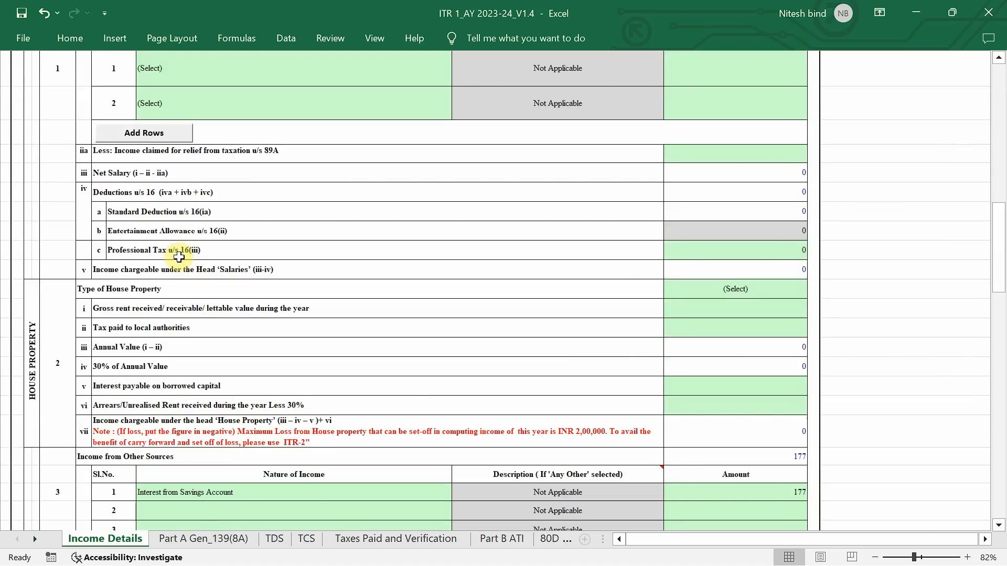
{"action": "scroll", "coordinate": [178, 257], "scroll_direction": "up", "scroll_amount": 5}
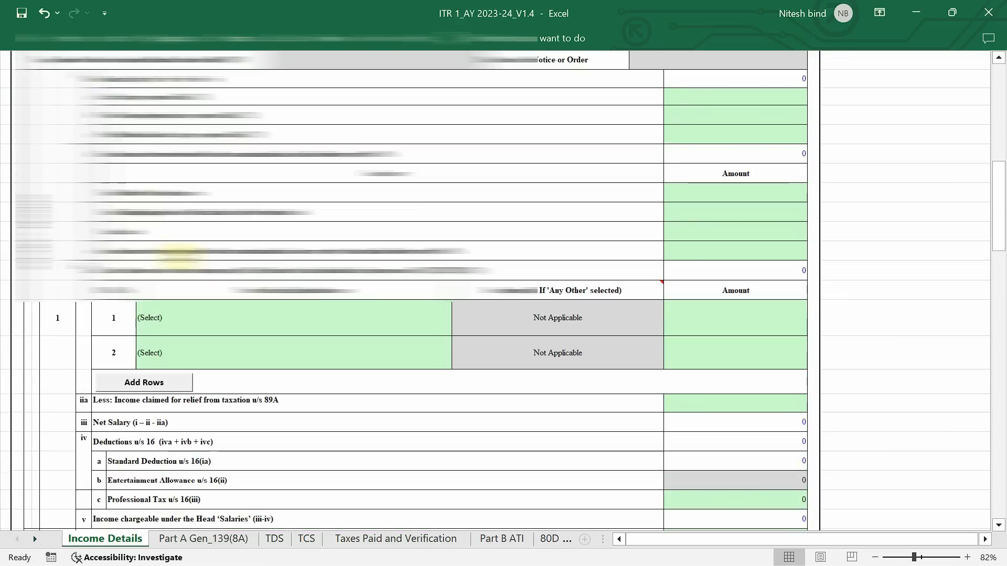
{"action": "scroll", "coordinate": [179, 257], "scroll_direction": "up", "scroll_amount": 4}
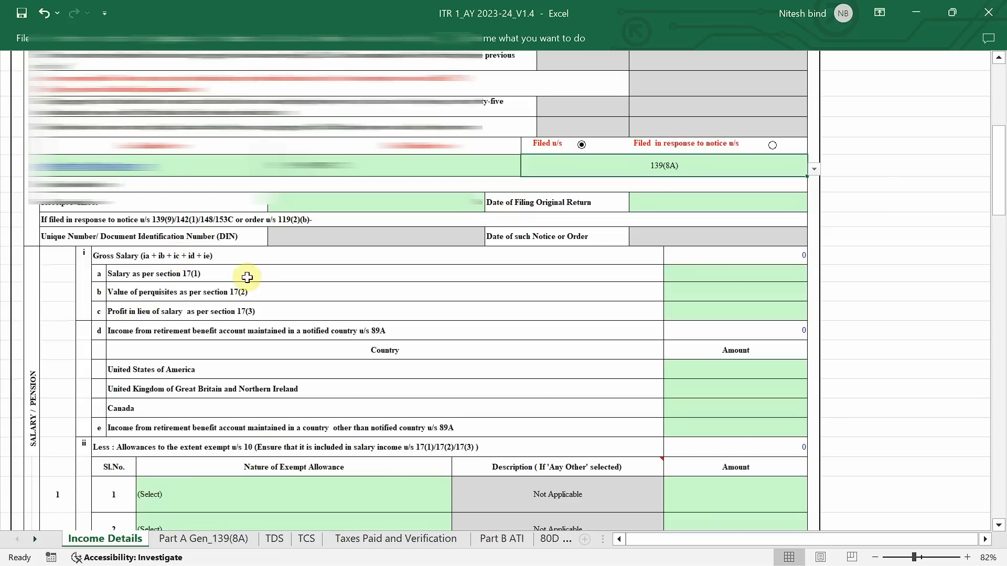
{"action": "scroll", "coordinate": [255, 279], "scroll_direction": "down", "scroll_amount": 3}
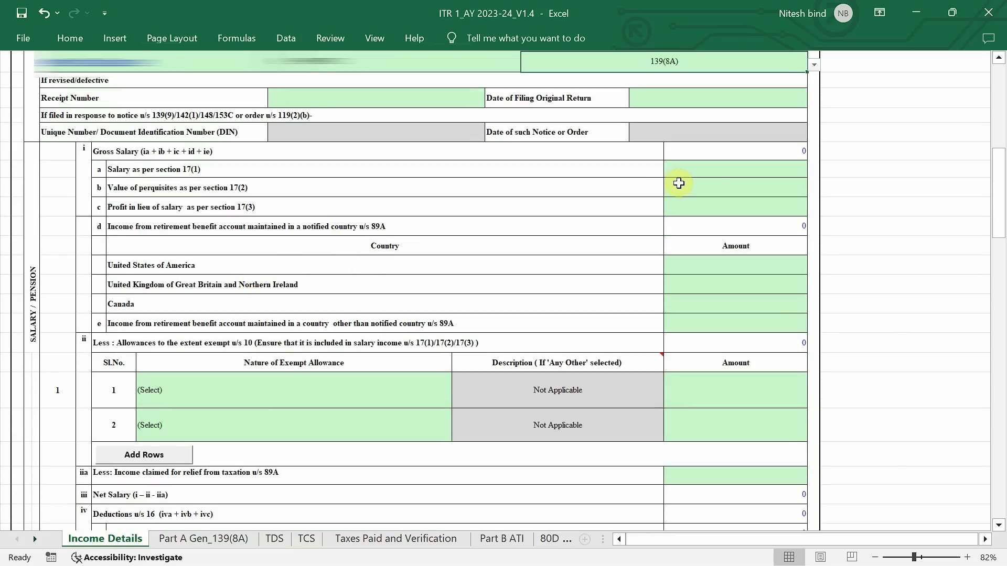
Examine the Income Details sheet through the Part C deductions down to the section 234F fee note
{"action": "scroll", "coordinate": [743, 336], "scroll_direction": "down", "scroll_amount": 15}
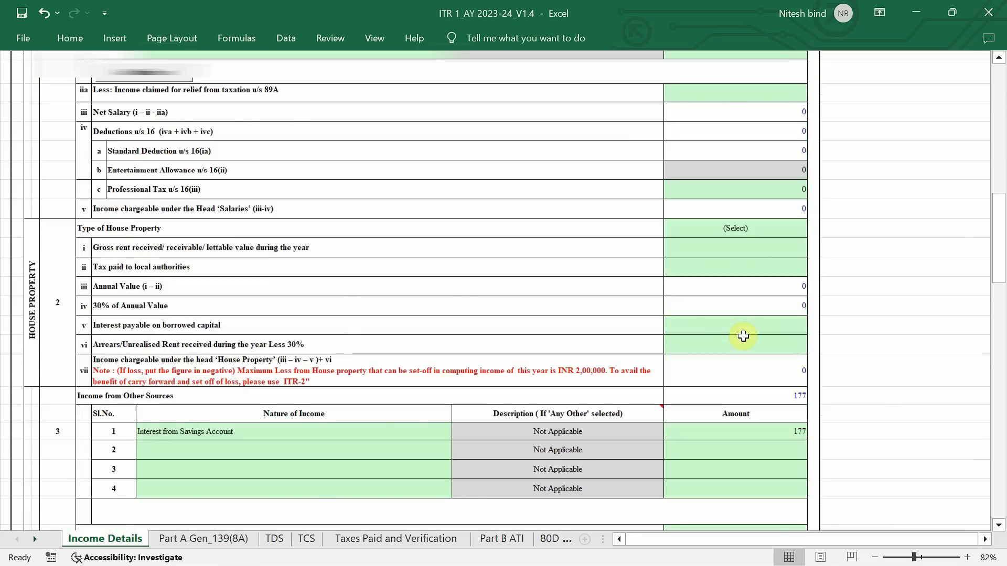
{"action": "scroll", "coordinate": [743, 336], "scroll_direction": "down", "scroll_amount": 5}
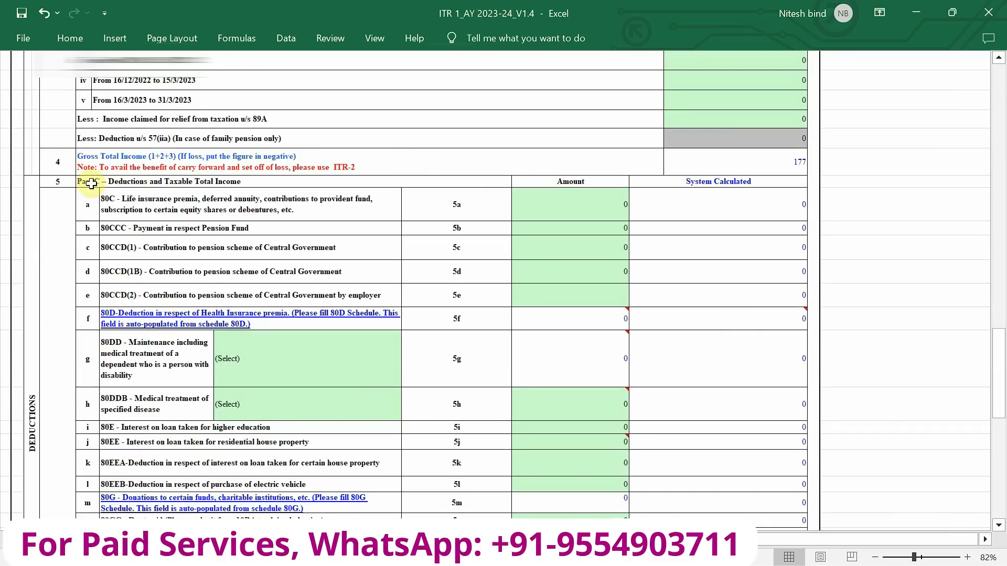
{"action": "scroll", "coordinate": [91, 184], "scroll_direction": "down", "scroll_amount": 1}
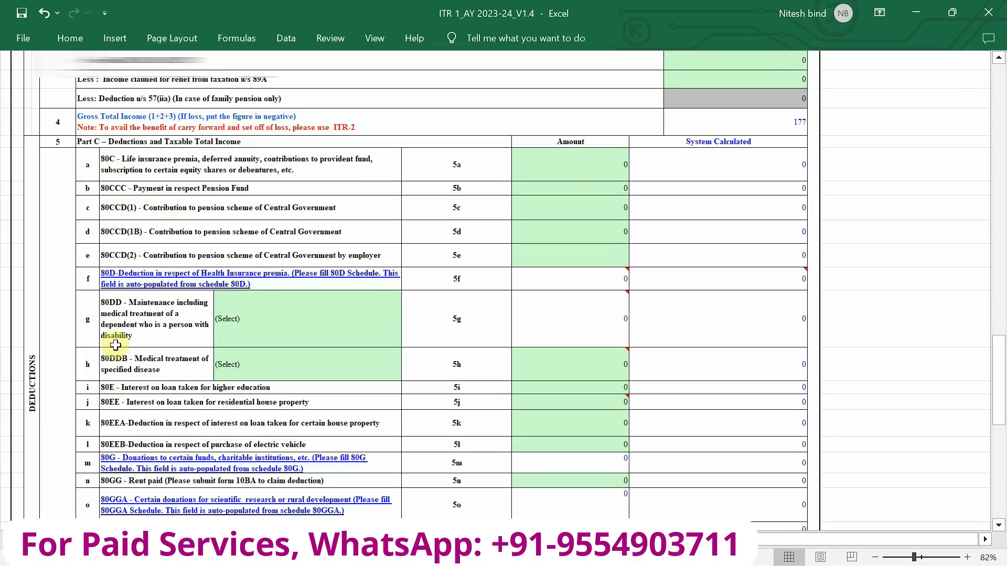
{"action": "scroll", "coordinate": [136, 425], "scroll_direction": "down", "scroll_amount": 10}
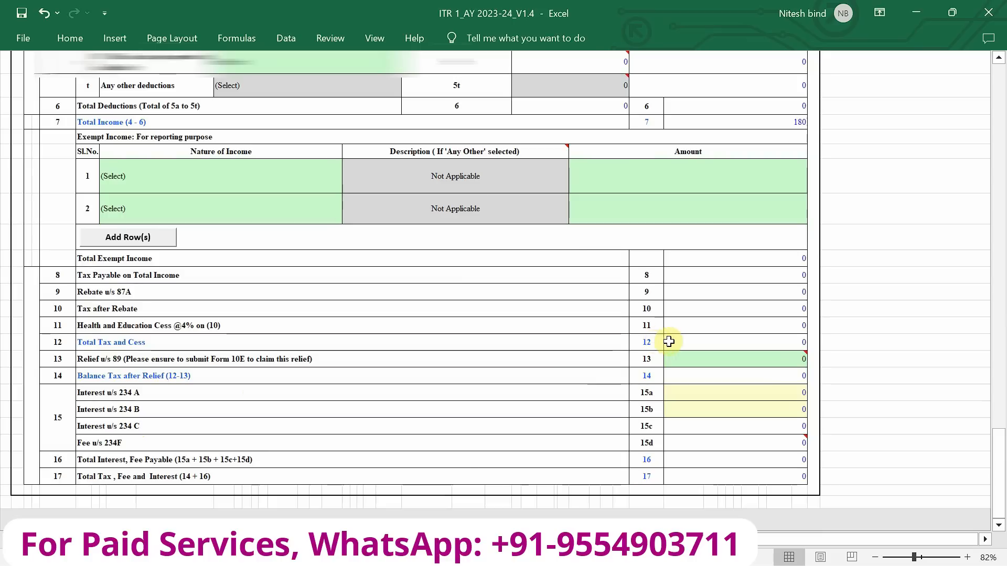
{"action": "mouse_move", "coordinate": [681, 449]}
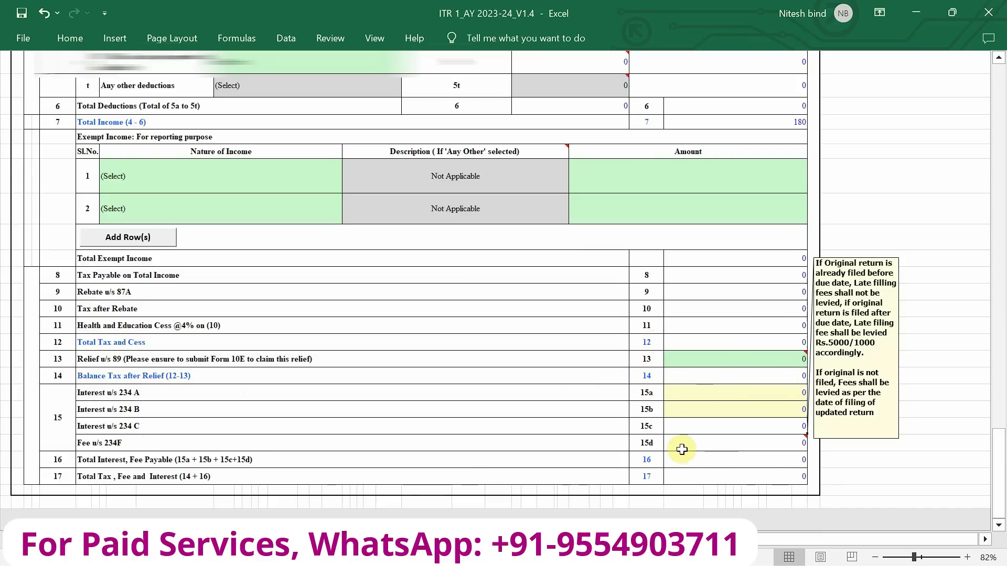
{"action": "scroll", "coordinate": [457, 412], "scroll_direction": "up", "scroll_amount": 15}
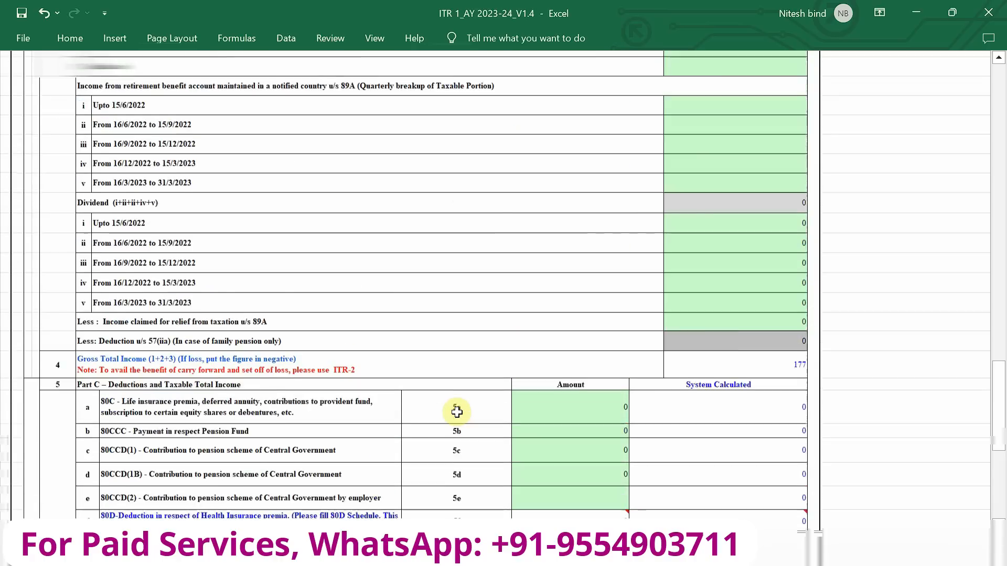
{"action": "scroll", "coordinate": [457, 412], "scroll_direction": "up", "scroll_amount": 15}
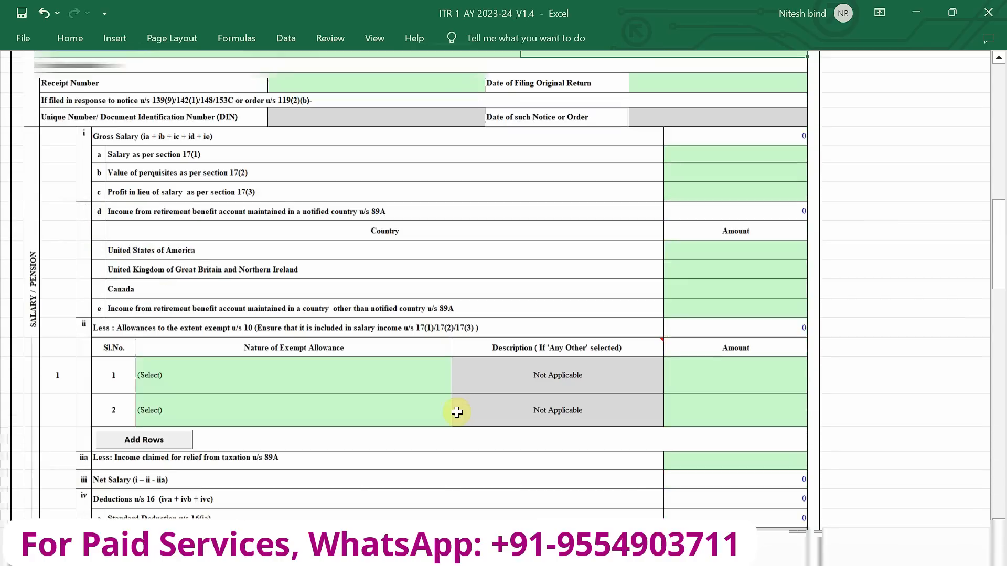
{"action": "scroll", "coordinate": [457, 412], "scroll_direction": "up", "scroll_amount": 5}
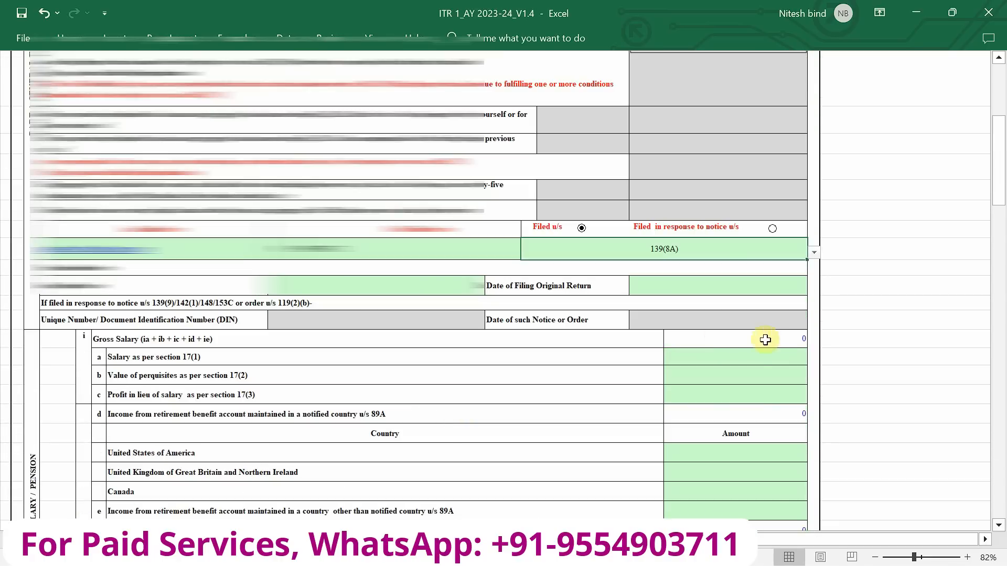
Enter 240000 as salary per section 17(1) and add Any Other income of 65000 described as Income from Home Tuitions
{"action": "left_click", "coordinate": [751, 363]}
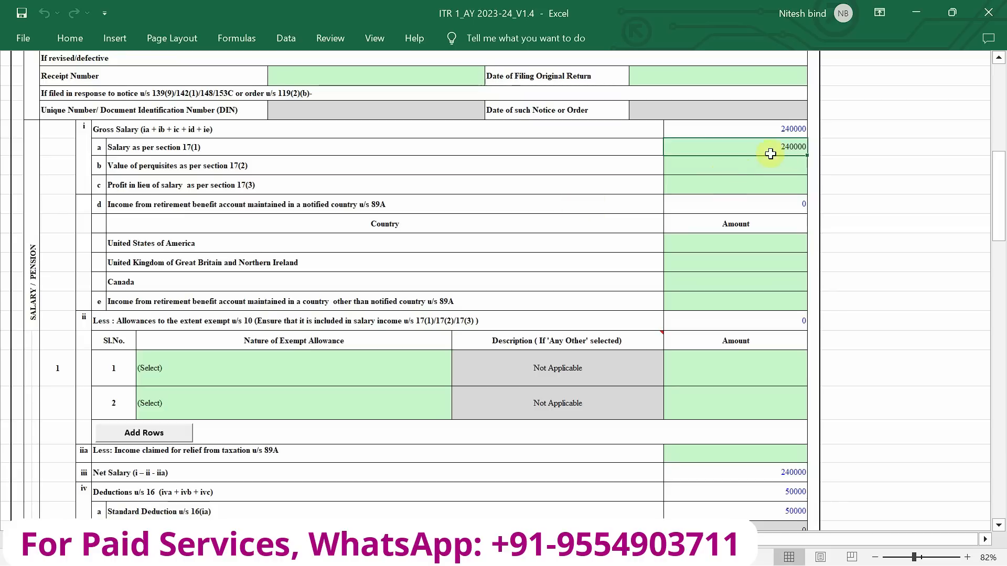
{"action": "scroll", "coordinate": [773, 158], "scroll_direction": "down", "scroll_amount": 8}
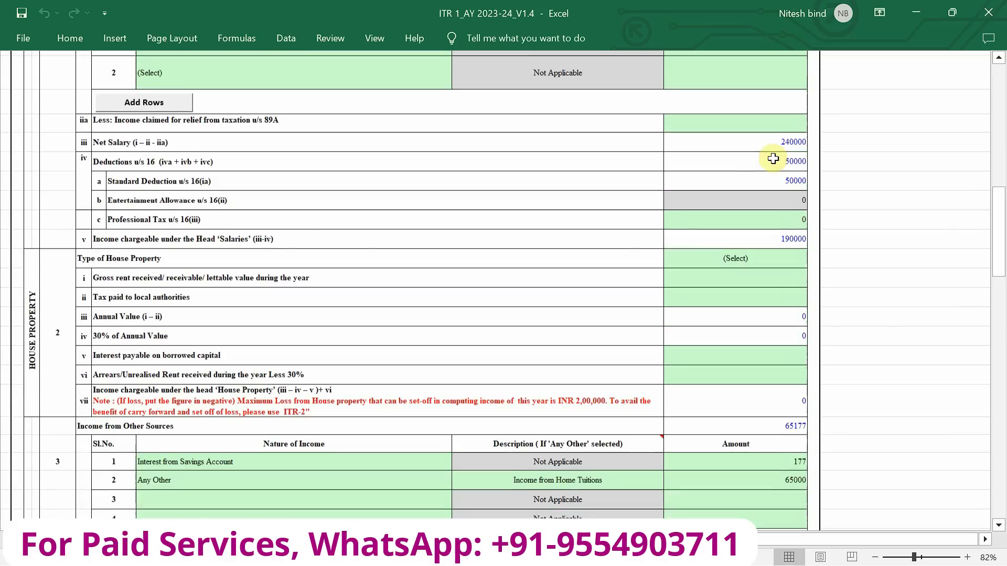
{"action": "scroll", "coordinate": [773, 158], "scroll_direction": "down", "scroll_amount": 2}
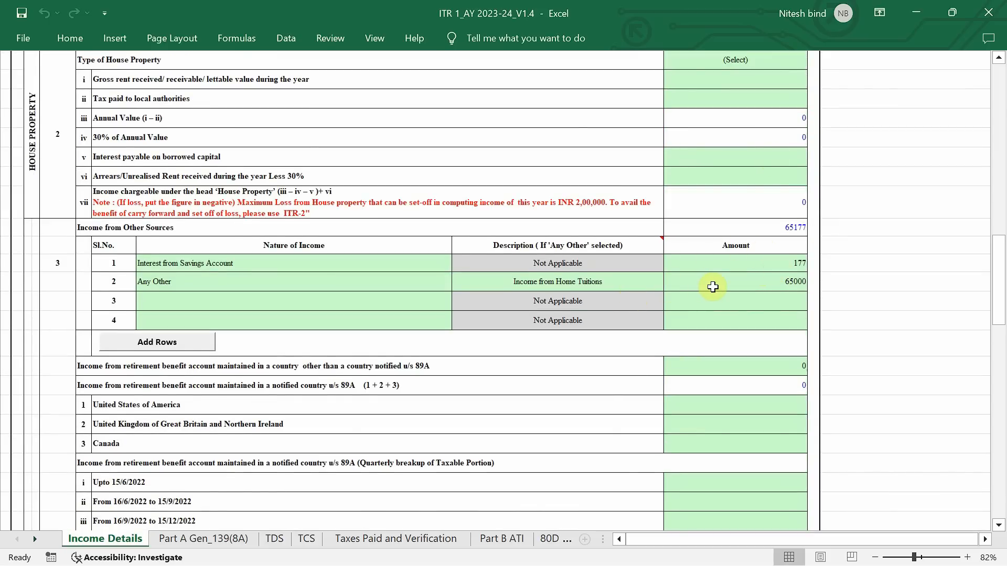
{"action": "scroll", "coordinate": [713, 286], "scroll_direction": "down", "scroll_amount": 6}
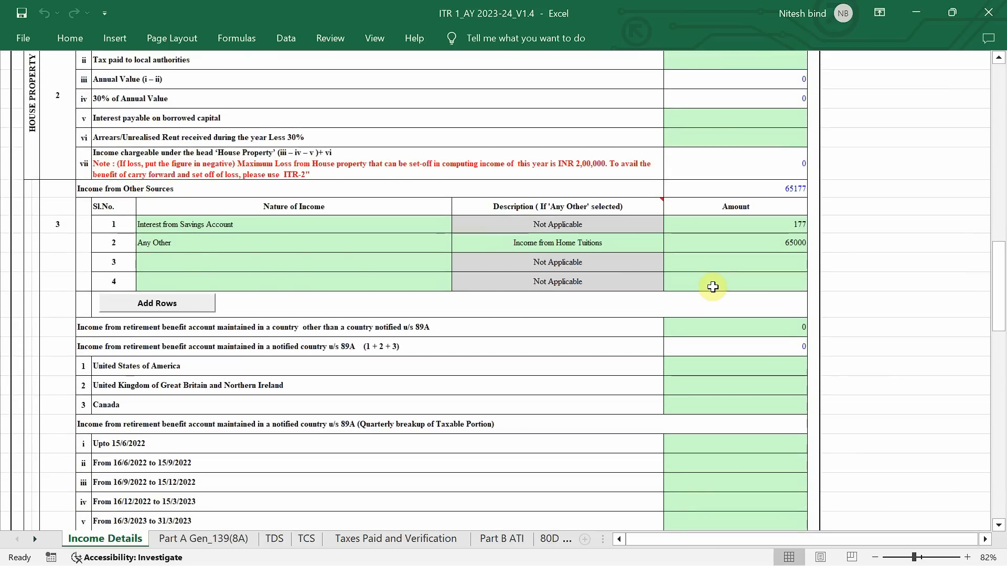
Review Gross Total Income, deductions, Total Income and the tax, rebate, relief, interest and fee lines against the entered income
{"action": "scroll", "coordinate": [713, 286], "scroll_direction": "down", "scroll_amount": 4}
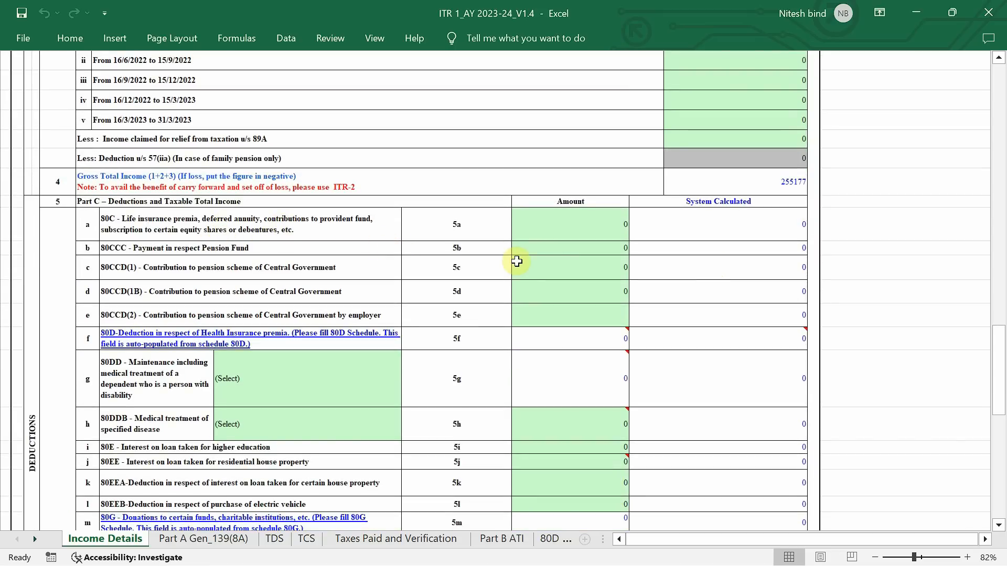
{"action": "scroll", "coordinate": [517, 261], "scroll_direction": "down", "scroll_amount": 2}
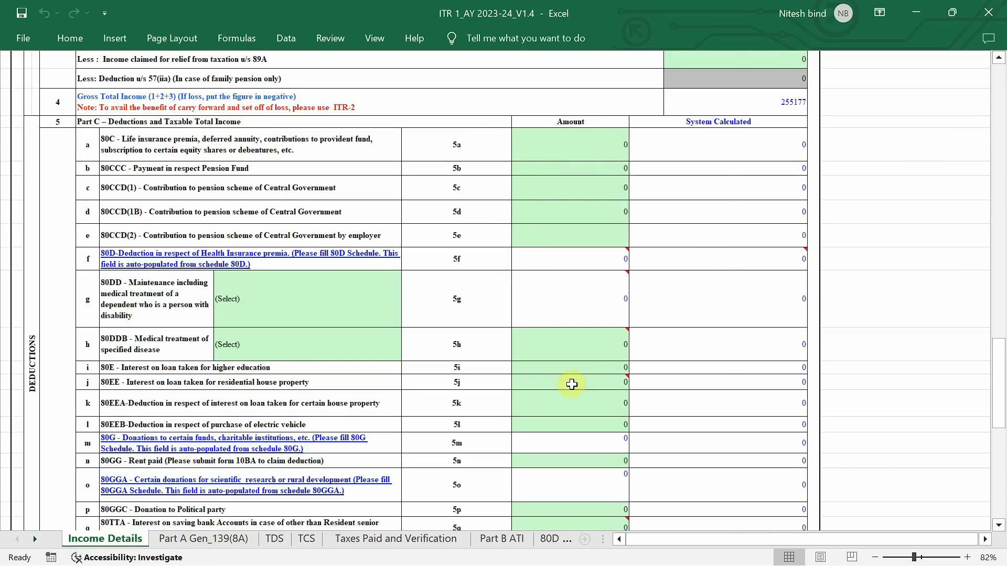
{"action": "scroll", "coordinate": [571, 382], "scroll_direction": "down", "scroll_amount": 10}
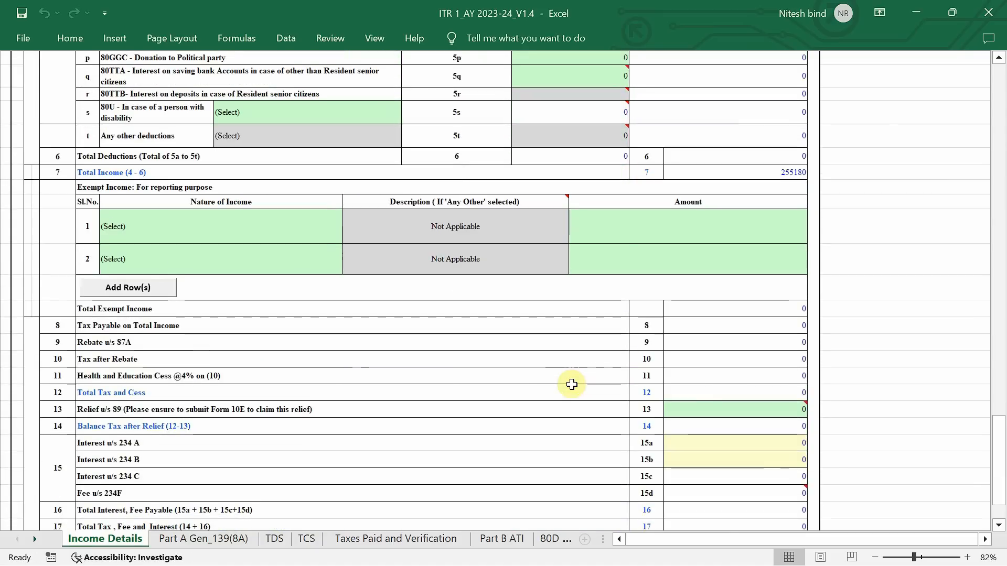
{"action": "scroll", "coordinate": [571, 385], "scroll_direction": "down", "scroll_amount": 4}
{"action": "scroll", "coordinate": [572, 385], "scroll_direction": "up", "scroll_amount": 5}
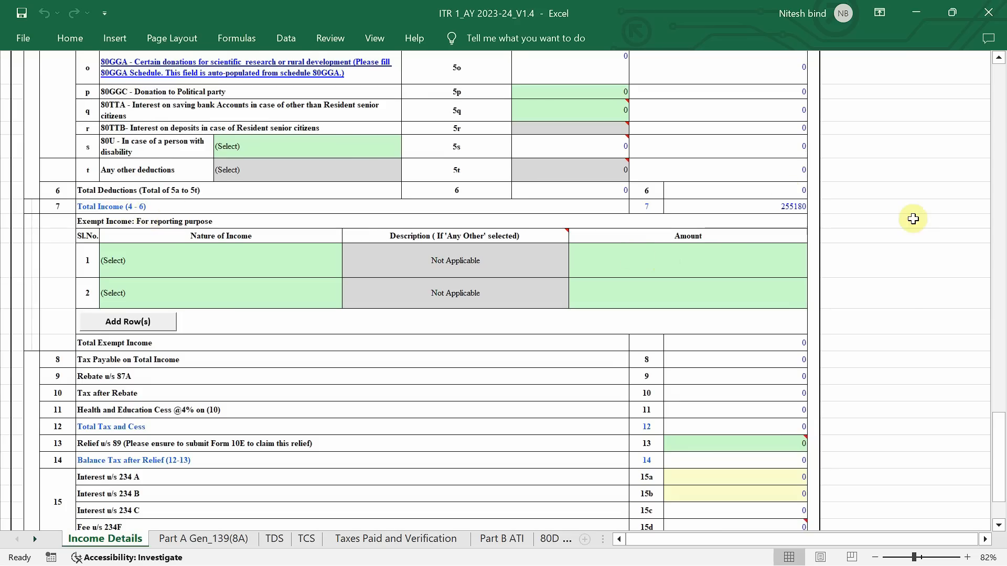
{"action": "scroll", "coordinate": [790, 200], "scroll_direction": "up", "scroll_amount": 2}
{"action": "scroll", "coordinate": [791, 198], "scroll_direction": "left", "scroll_amount": 2}
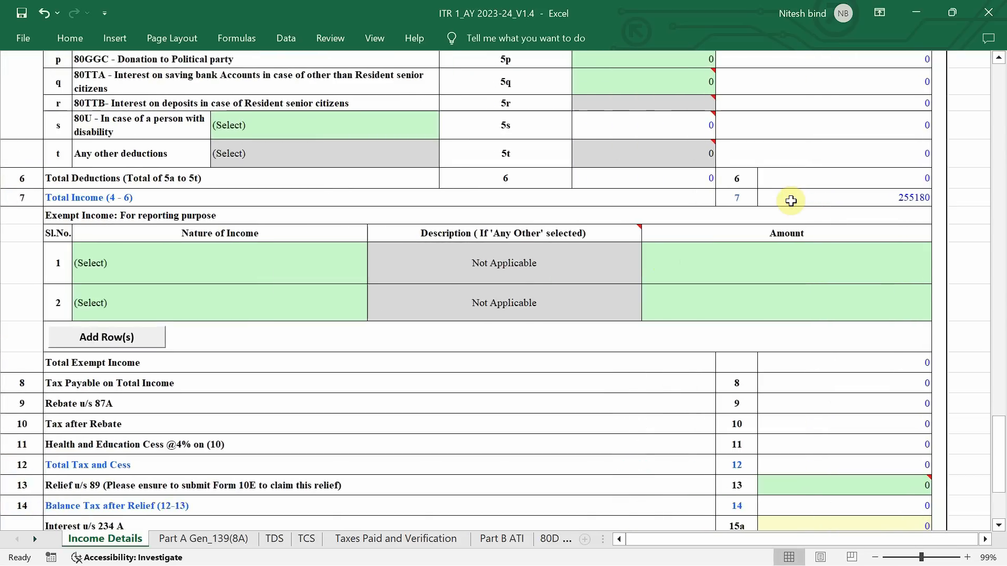
{"action": "scroll", "coordinate": [791, 202], "scroll_direction": "down", "scroll_amount": 2}
{"action": "mouse_move", "coordinate": [897, 369]}
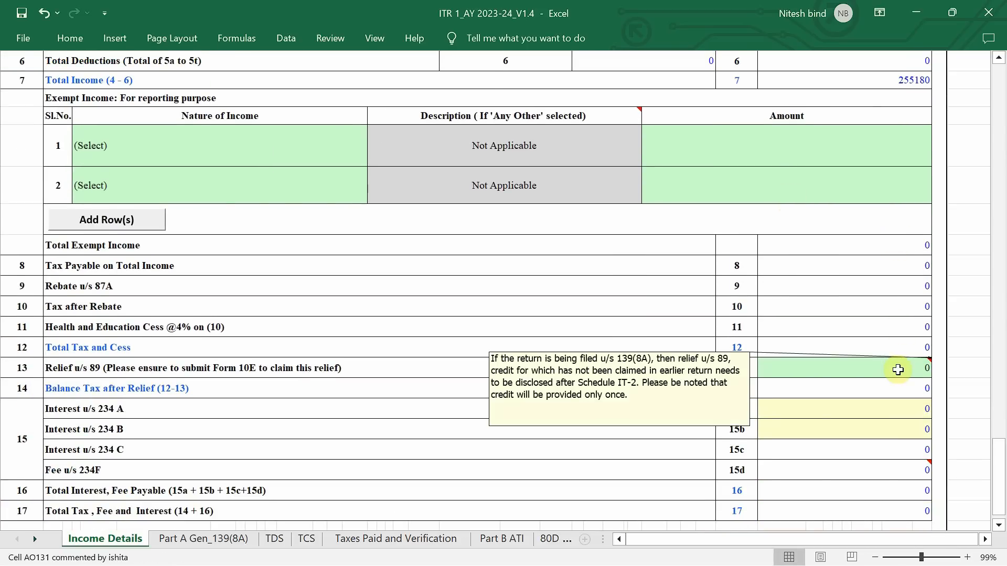
{"action": "scroll", "coordinate": [897, 368], "scroll_direction": "down", "scroll_amount": 2}
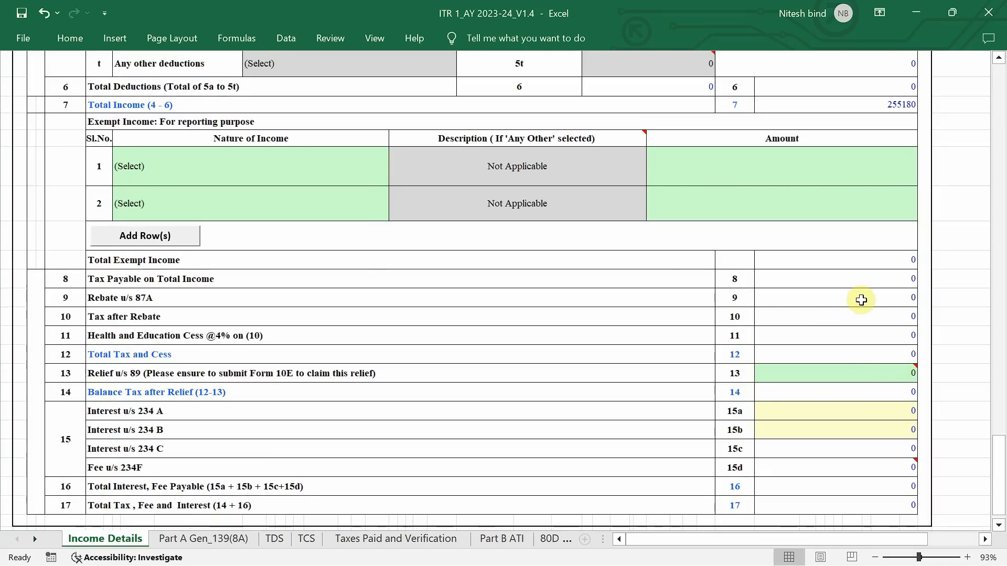
{"action": "scroll", "coordinate": [637, 295], "scroll_direction": "down", "scroll_amount": 2}
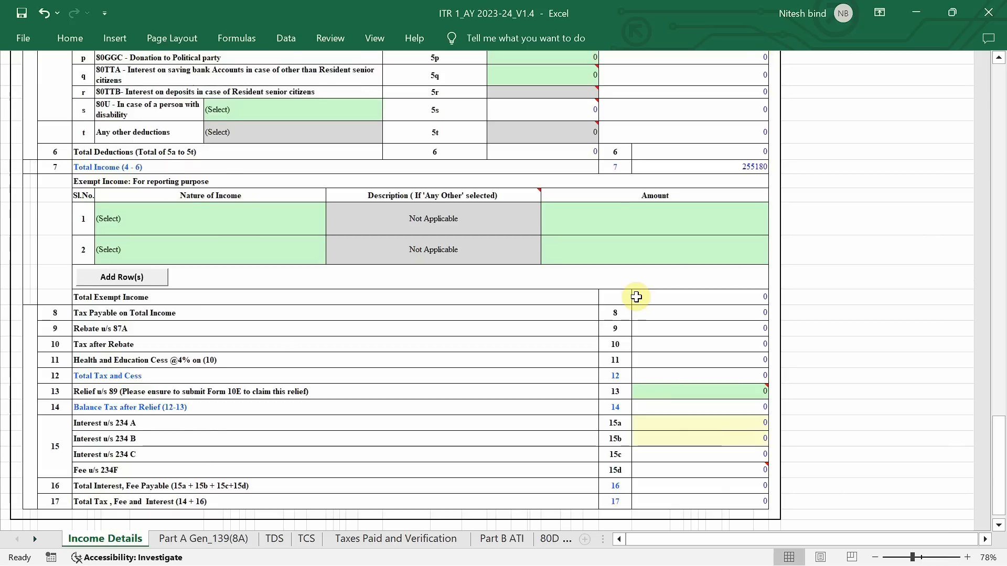
{"action": "scroll", "coordinate": [637, 297], "scroll_direction": "up", "scroll_amount": 7}
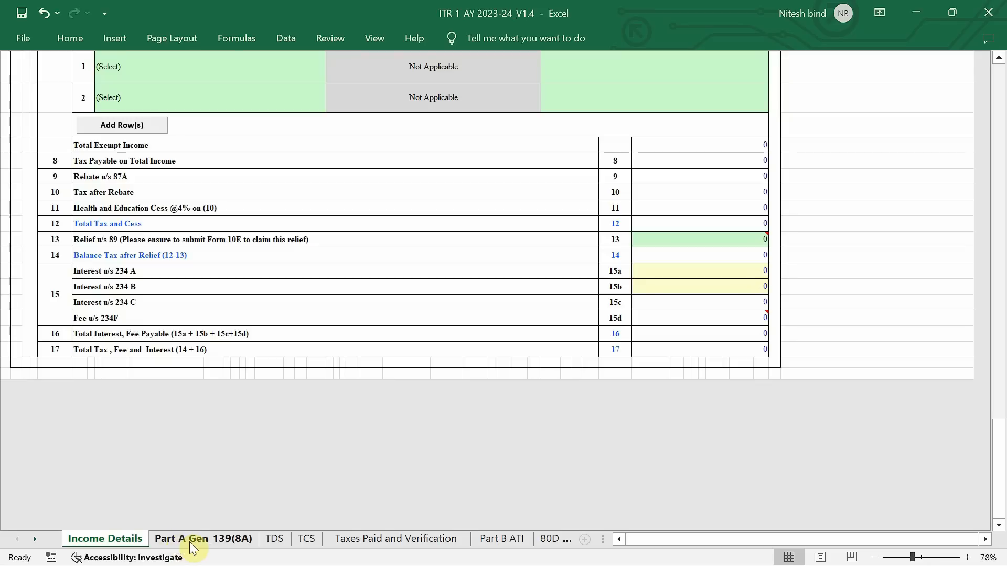
In Part A Gen_139(8A), answer No to return previously filed (A5) and Yes to eligibility for an updated return (A8)
{"action": "left_click", "coordinate": [212, 539]}
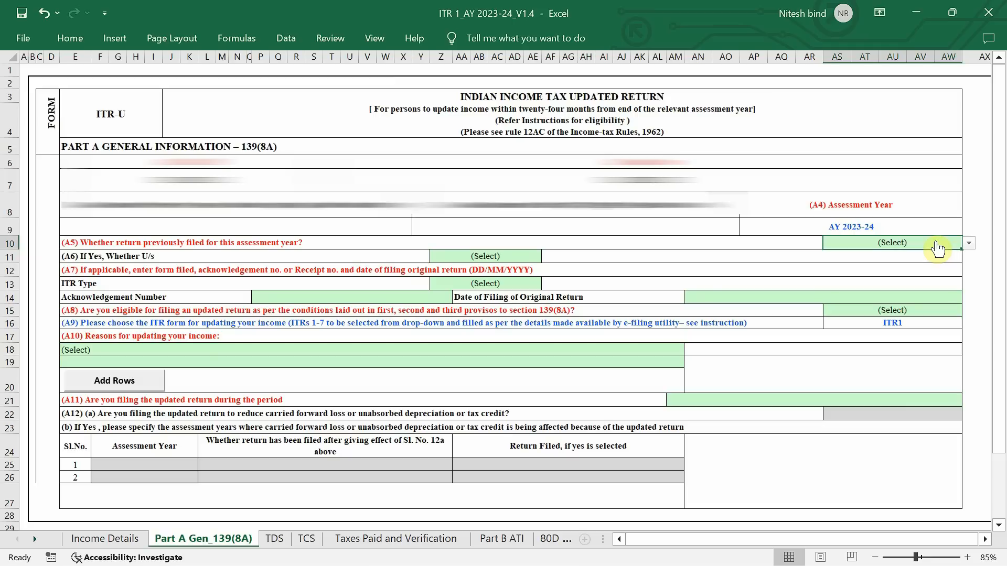
{"action": "left_click", "coordinate": [912, 242]}
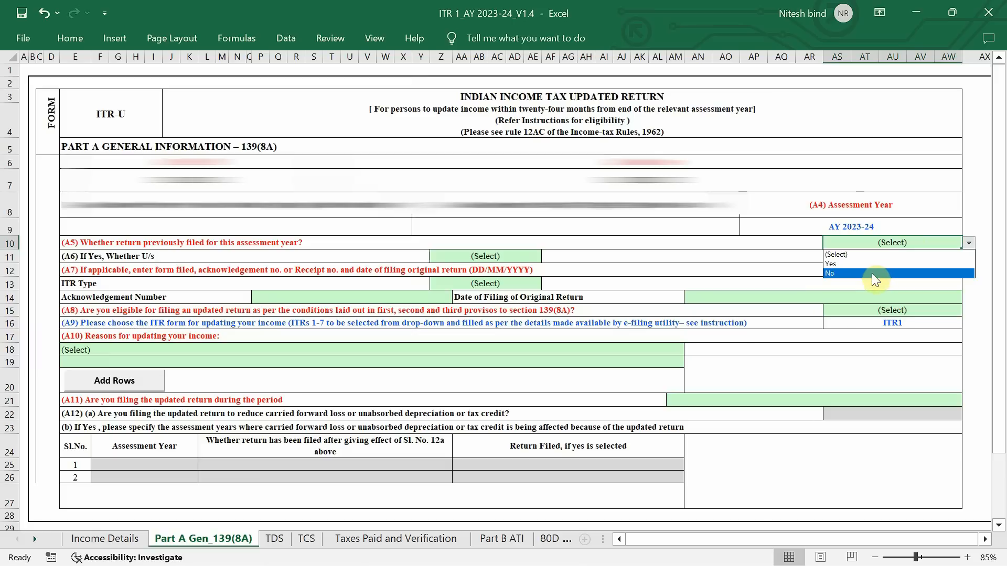
{"action": "left_click", "coordinate": [831, 275]}
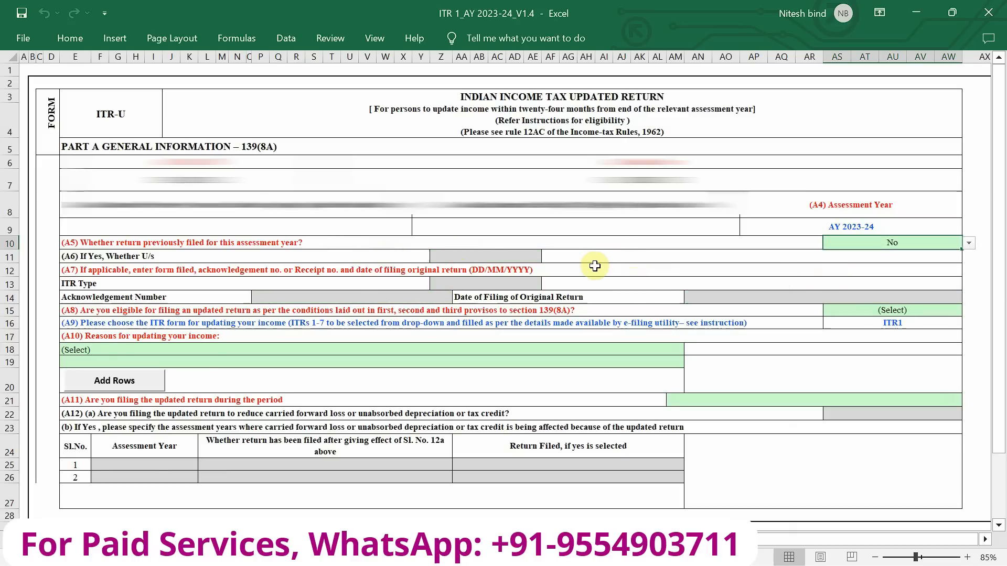
{"action": "scroll", "coordinate": [596, 266], "scroll_direction": "down", "scroll_amount": 1}
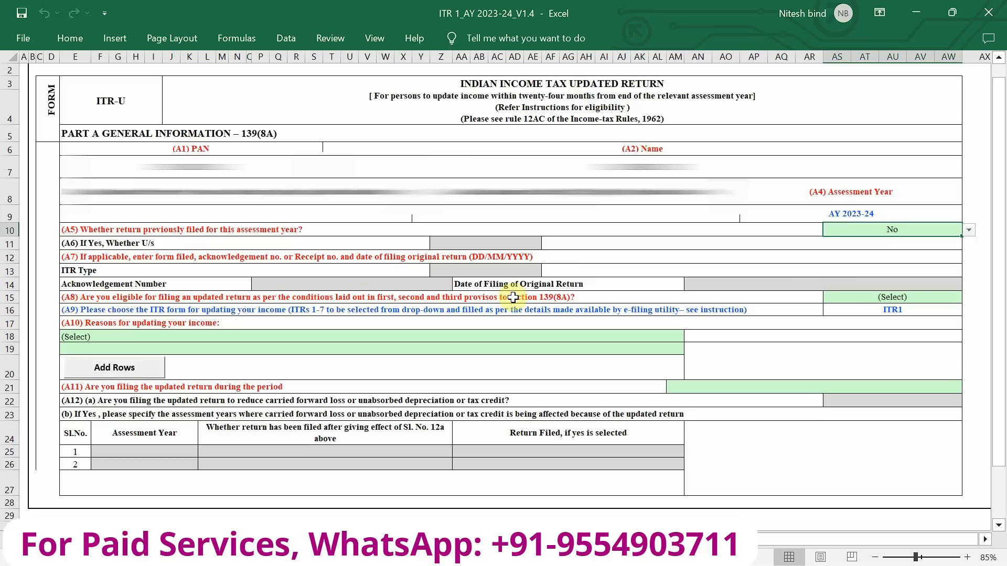
{"action": "left_click", "coordinate": [924, 297]}
{"action": "key", "text": "alt+Down"}
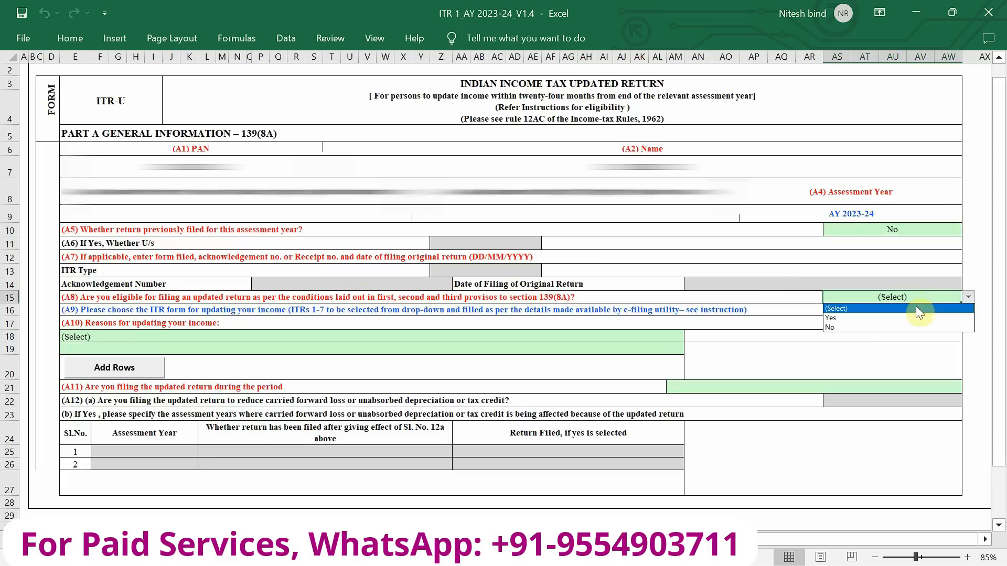
{"action": "left_click", "coordinate": [915, 318]}
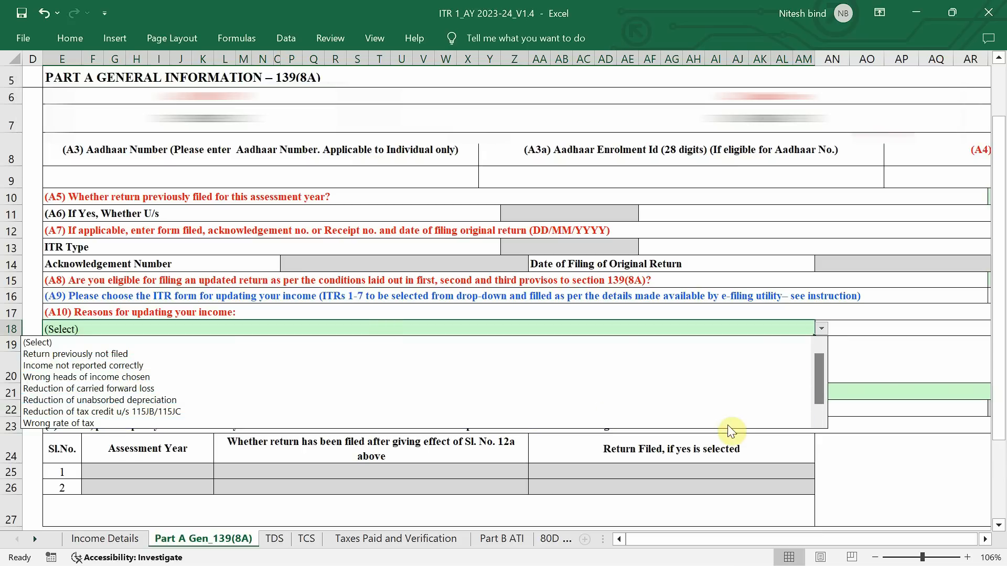
Set the reason for updating income to Return previously not filed and the filing period to Up to 12 months from the end of Relevant Assessment Year
{"action": "left_click_drag", "start_coordinate": [820, 386], "coordinate": [822, 405]}
{"action": "scroll", "coordinate": [823, 405], "scroll_direction": "up", "scroll_amount": 1}
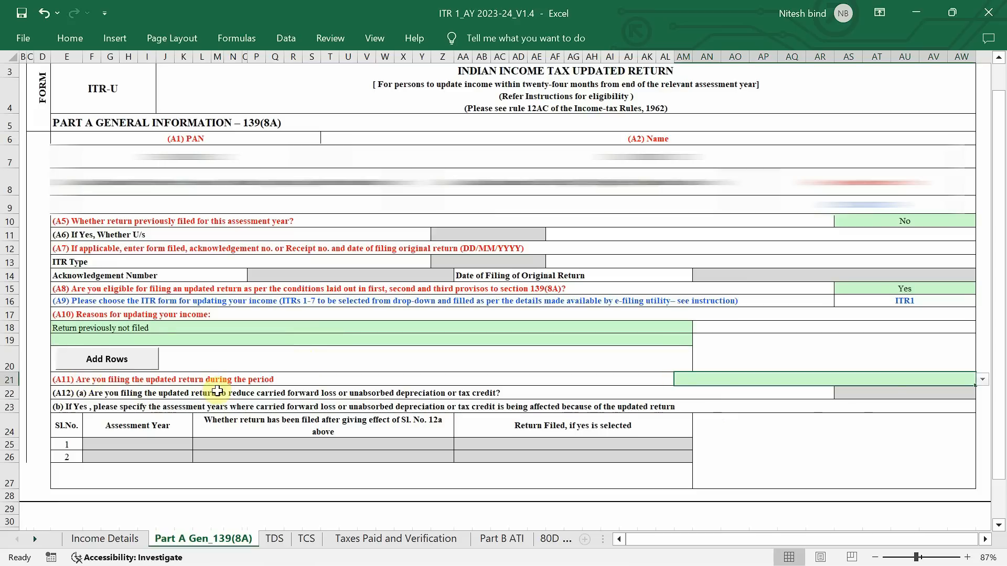
{"action": "key", "text": "alt+Down"}
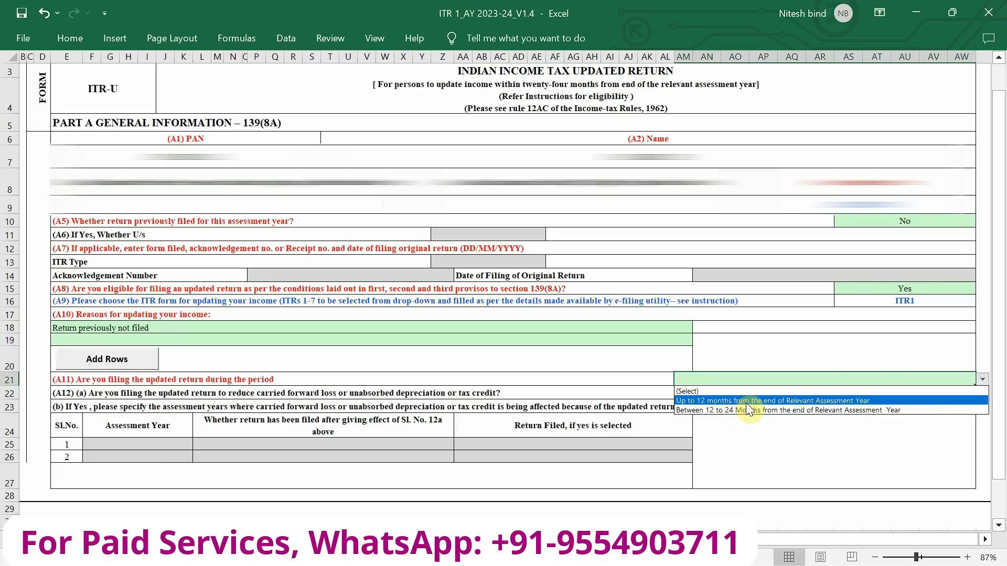
{"action": "left_click", "coordinate": [719, 401]}
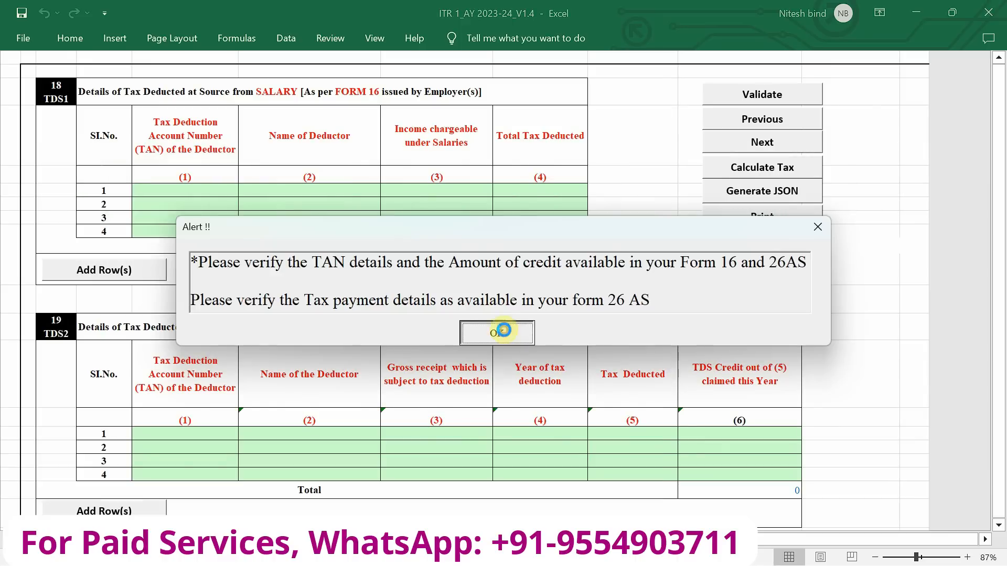
Move on to the TDS sheet, check its tax deducted at source schedules and validate the sheet
{"action": "left_click", "coordinate": [501, 333]}
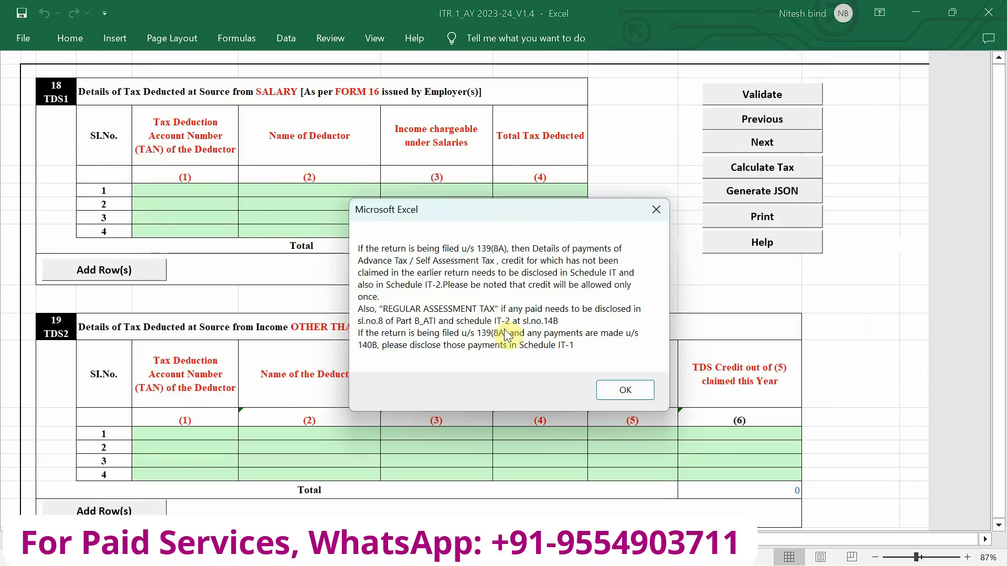
{"action": "left_click", "coordinate": [625, 391]}
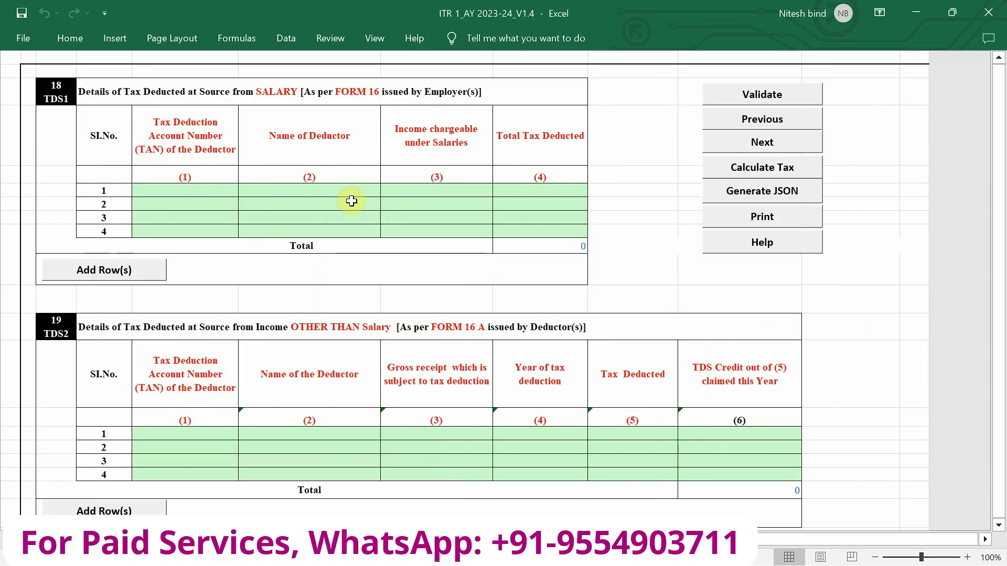
{"action": "scroll", "coordinate": [351, 201], "scroll_direction": "down", "scroll_amount": 9}
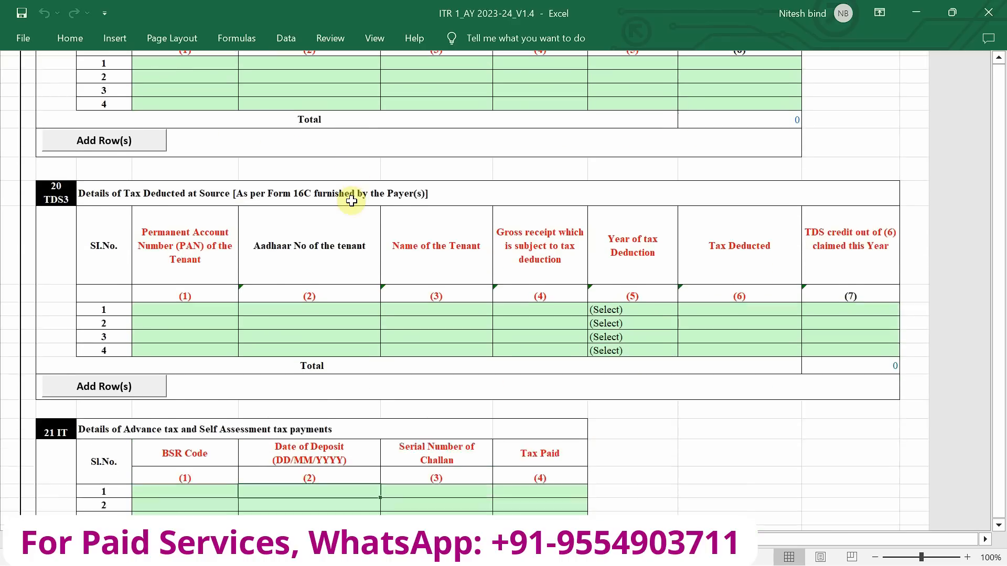
{"action": "scroll", "coordinate": [351, 201], "scroll_direction": "up", "scroll_amount": 9}
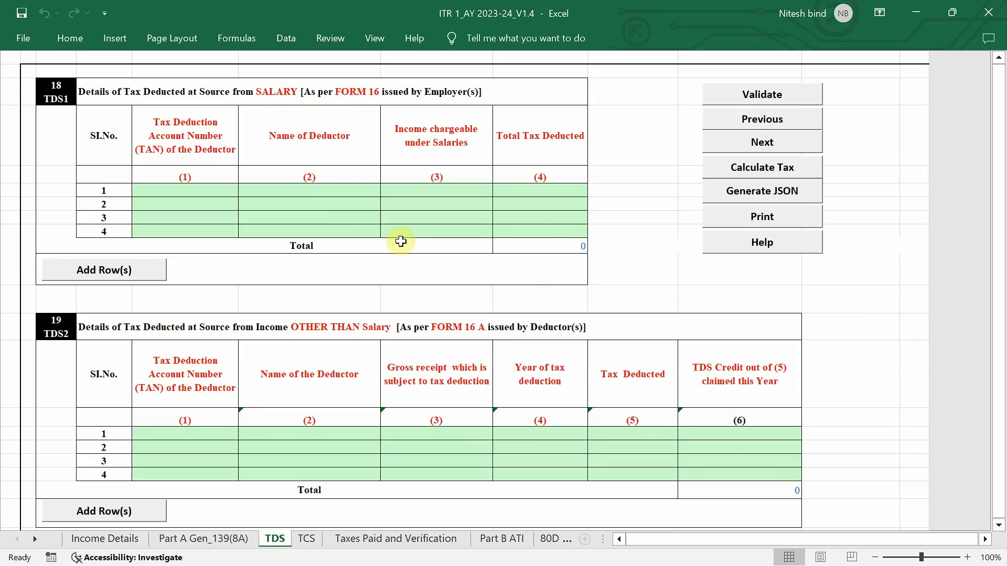
{"action": "left_click", "coordinate": [782, 96]}
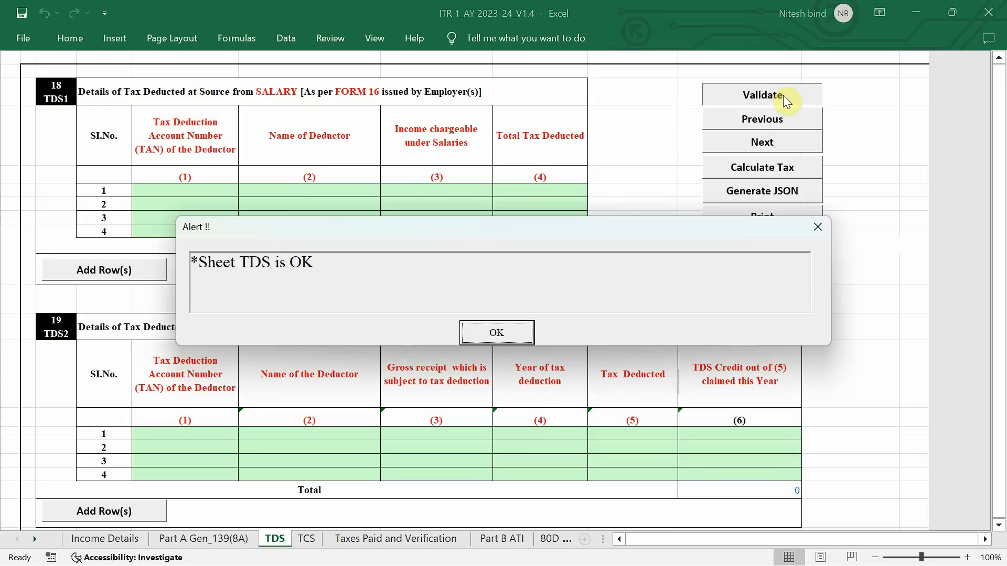
Close the TDS validation, move on to the TCS sheet and validate it without entering any tax collected
{"action": "left_click", "coordinate": [496, 332]}
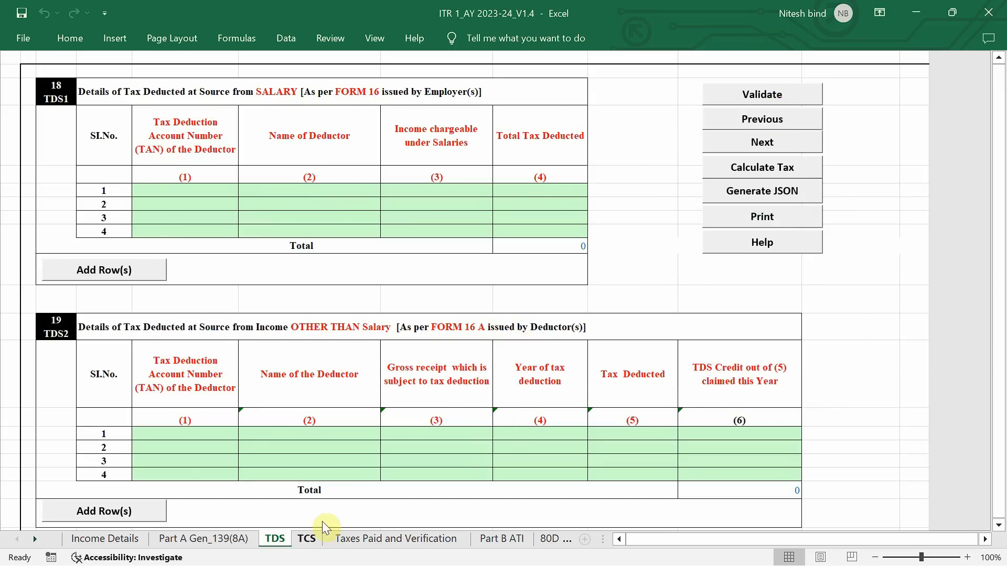
{"action": "left_click", "coordinate": [307, 541]}
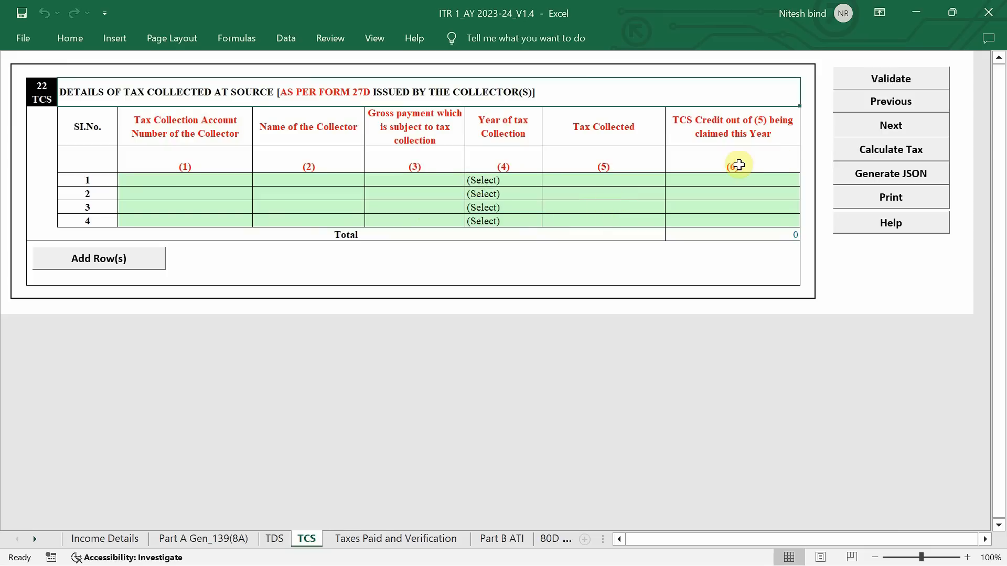
{"action": "left_click", "coordinate": [900, 84]}
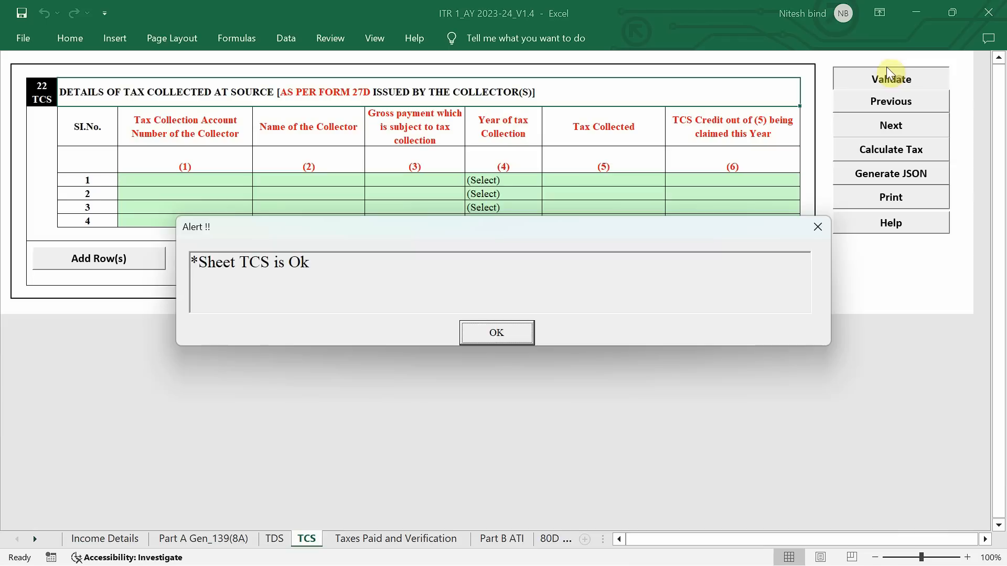
{"action": "left_click", "coordinate": [501, 344]}
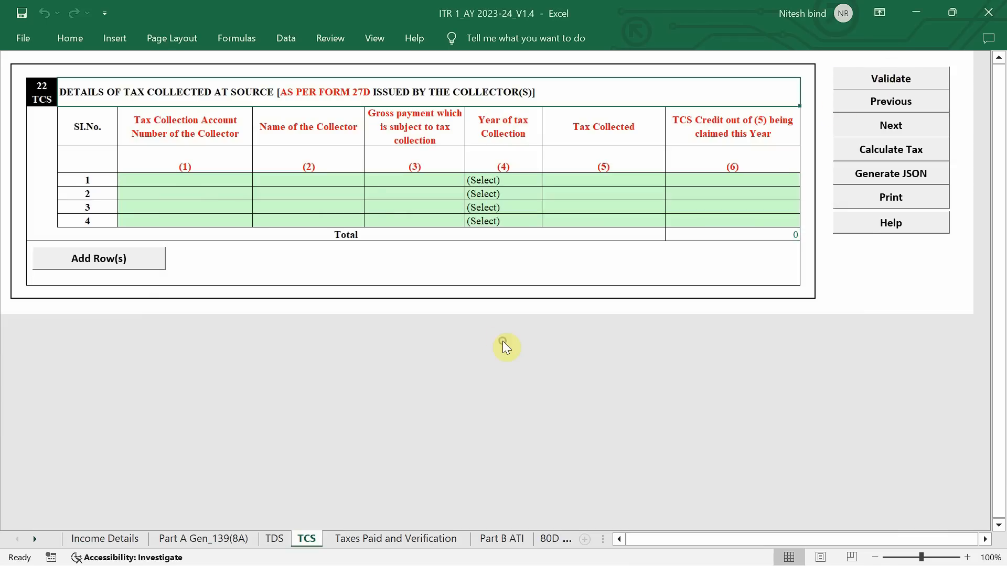
Complete and validate Taxes Paid and Verification with the first bank account marked for refund credit and NEW DELHI as the place
{"action": "left_click", "coordinate": [381, 539]}
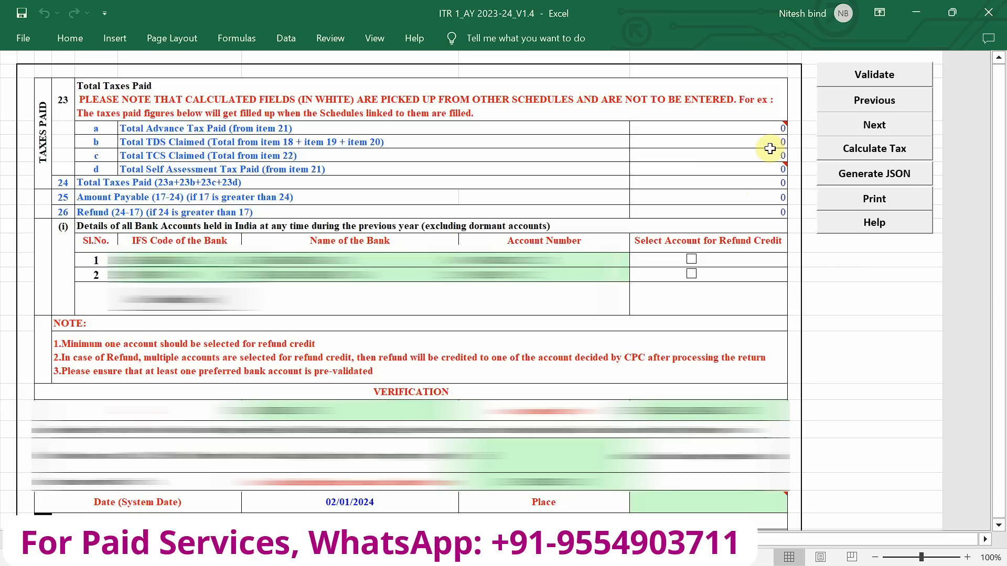
{"action": "left_click", "coordinate": [690, 259]}
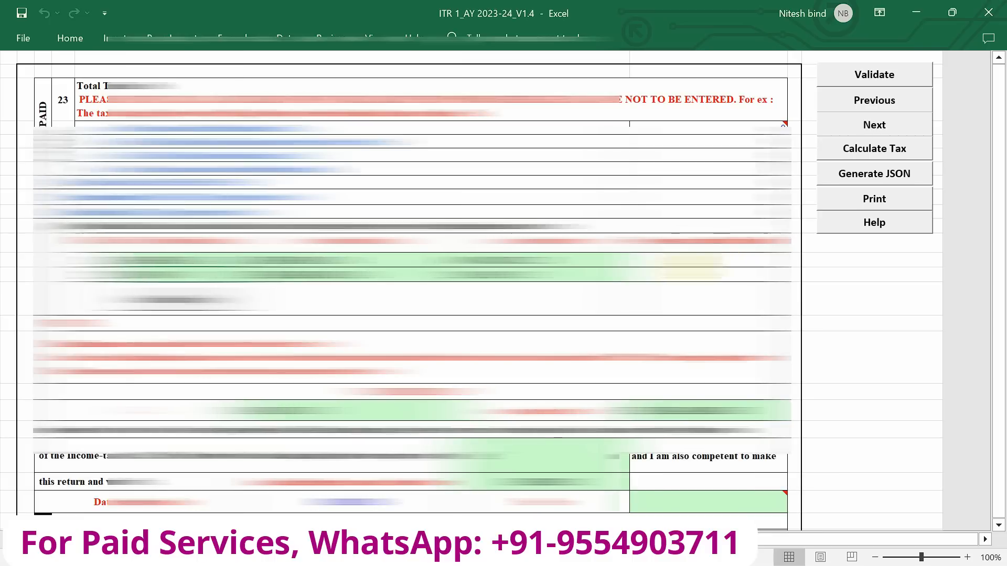
{"action": "scroll", "coordinate": [504, 288], "scroll_direction": "down", "scroll_amount": 5}
{"action": "left_click", "coordinate": [653, 318]}
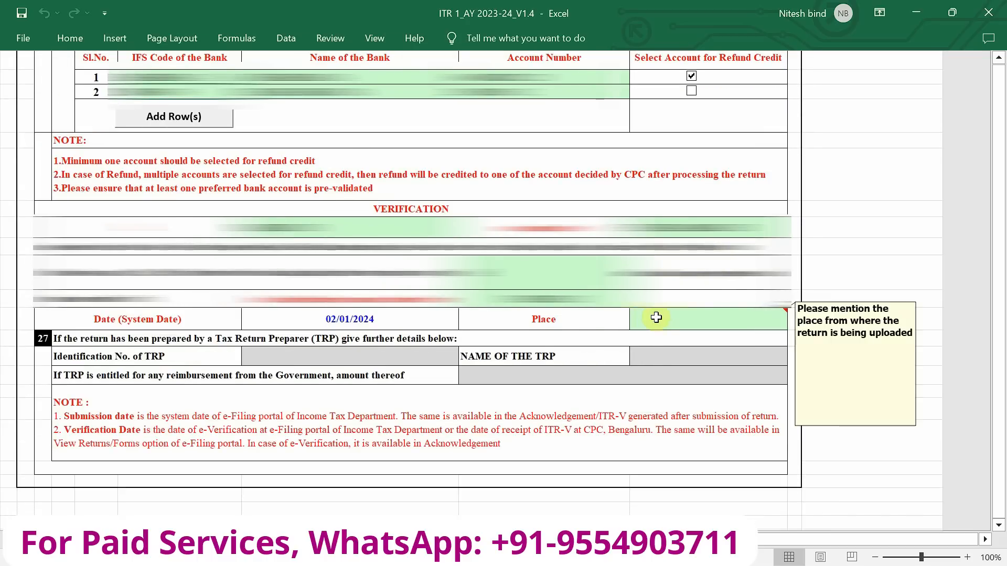
{"action": "scroll", "coordinate": [715, 297], "scroll_direction": "up", "scroll_amount": 3}
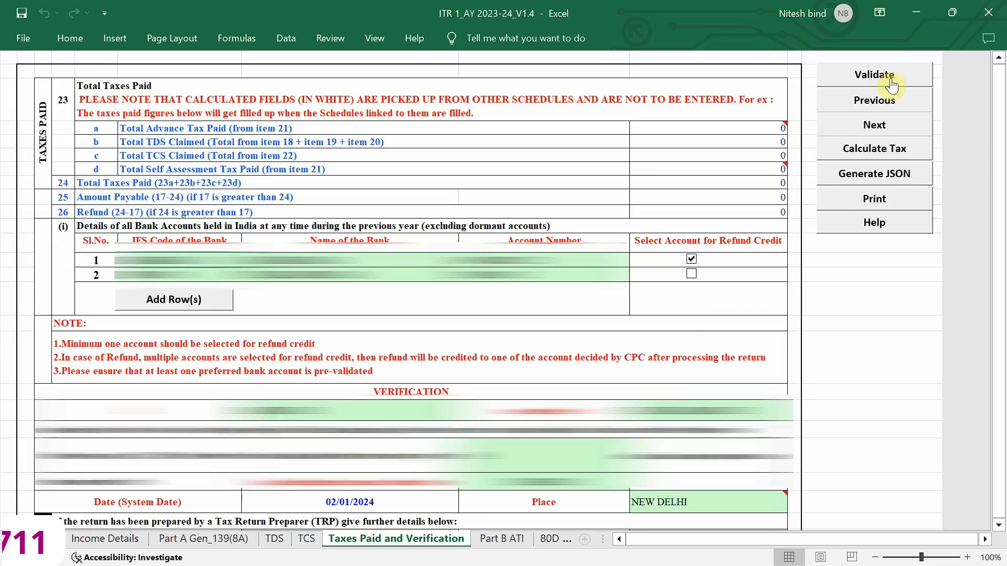
{"action": "left_click", "coordinate": [894, 73]}
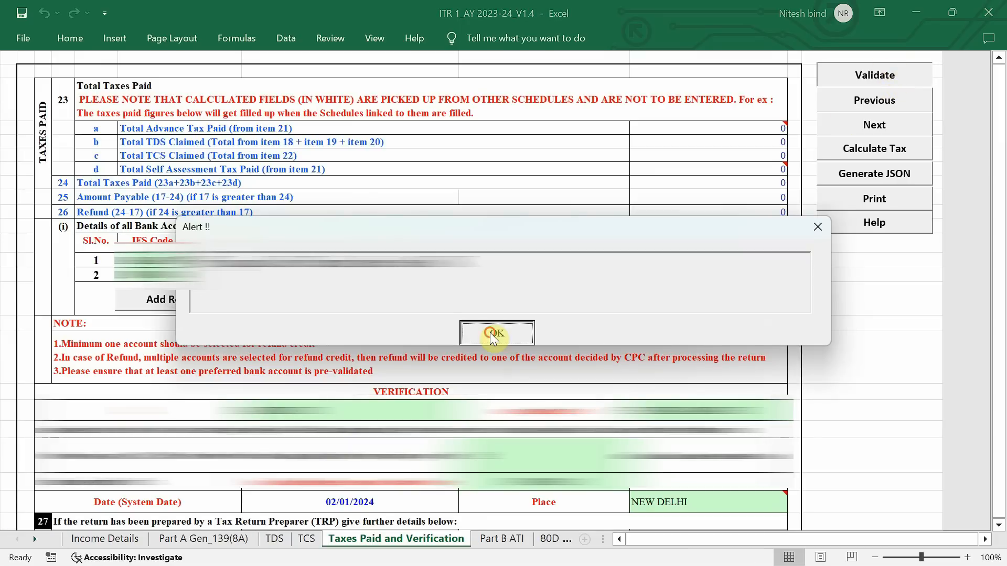
{"action": "left_click", "coordinate": [495, 335]}
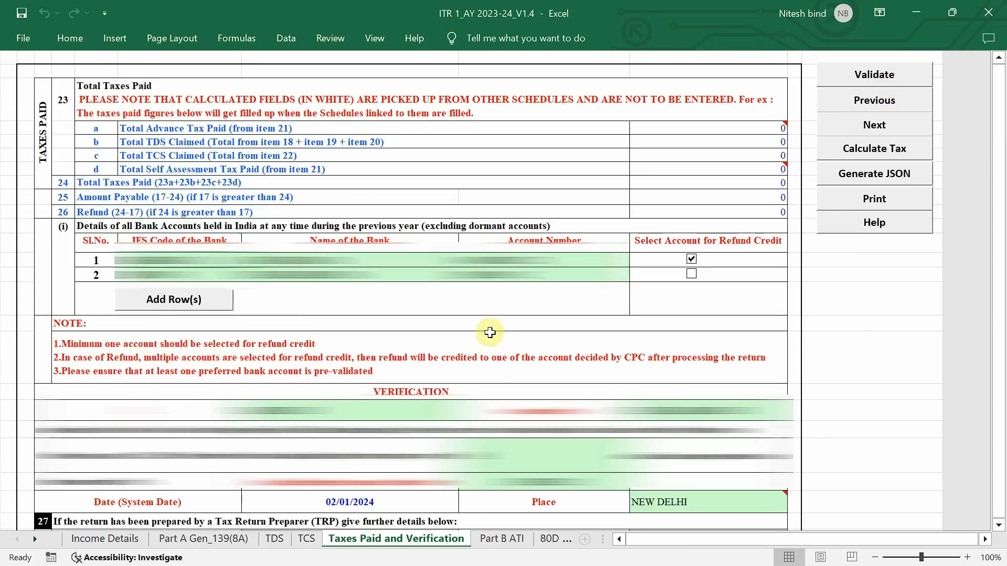
Compare the section 140B tax payment table in Part B ATI with the advance and self assessment tax schedule on the TDS sheet
{"action": "left_click", "coordinate": [503, 540]}
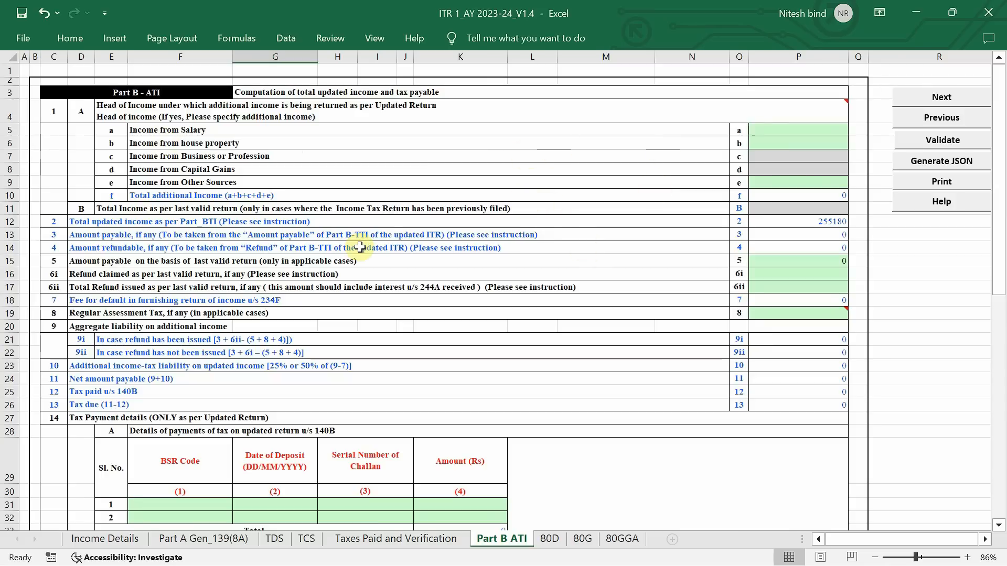
{"action": "scroll", "coordinate": [360, 248], "scroll_direction": "down", "scroll_amount": 3}
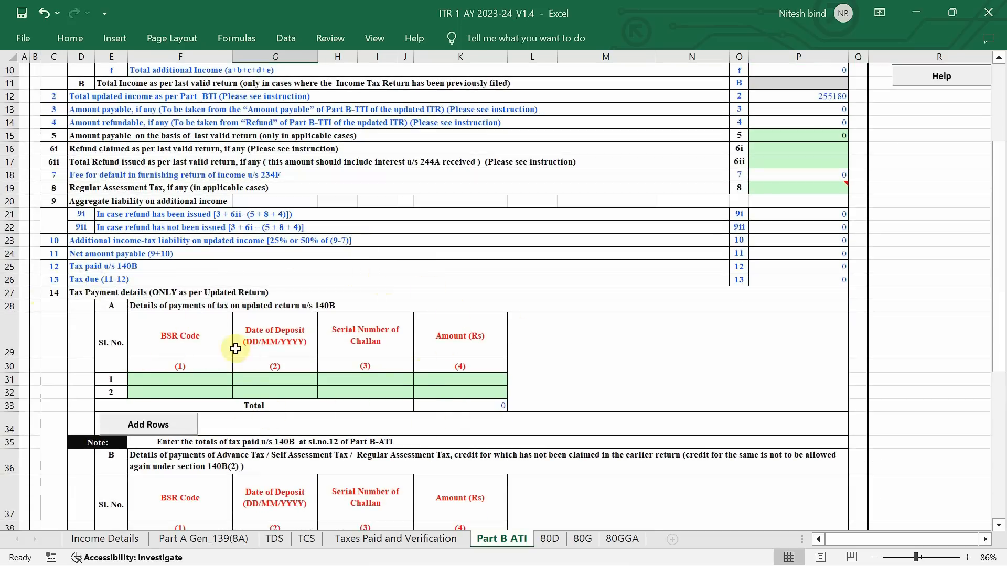
{"action": "left_click", "coordinate": [278, 544]}
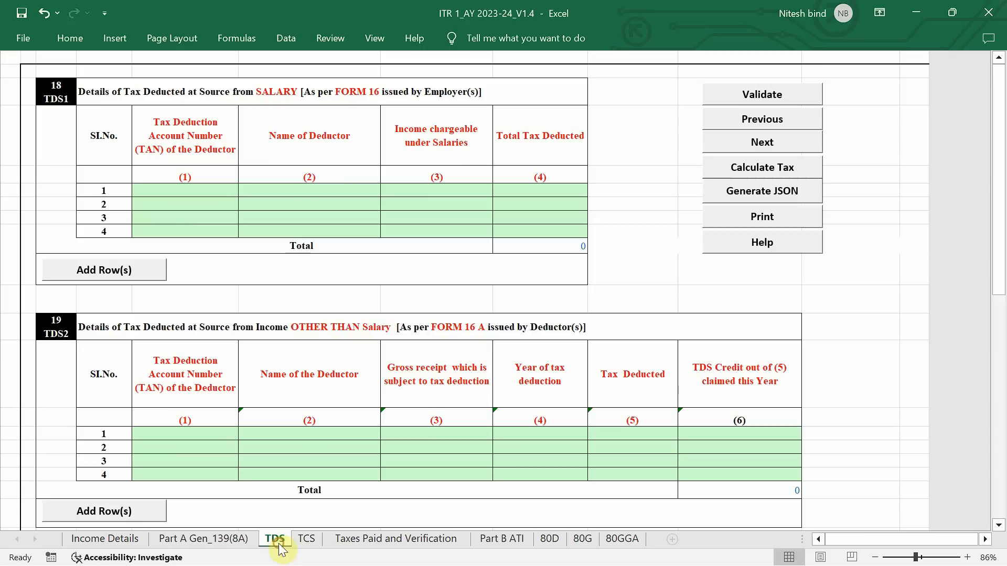
{"action": "left_click", "coordinate": [502, 339]}
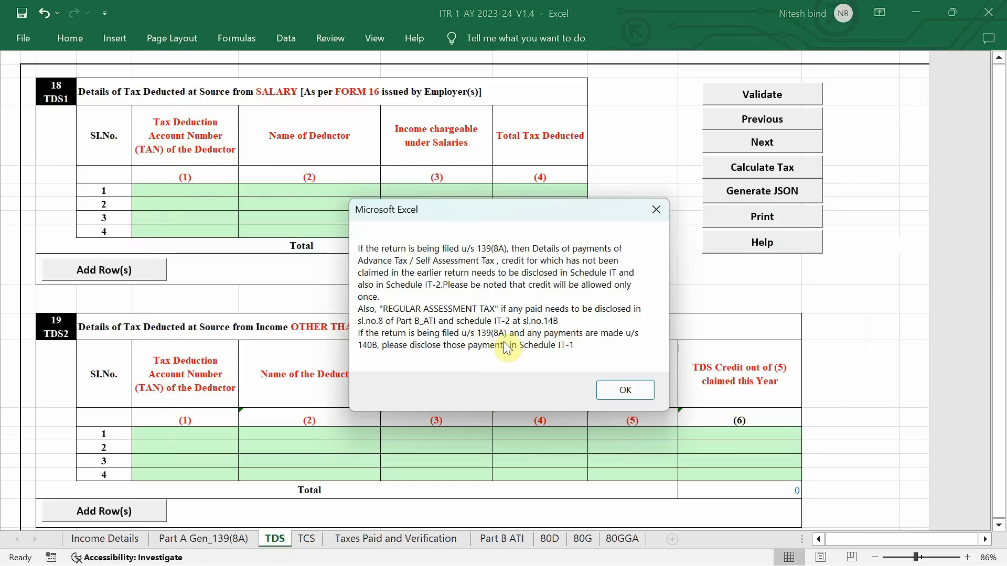
{"action": "left_click", "coordinate": [618, 387]}
{"action": "scroll", "coordinate": [616, 388], "scroll_direction": "down", "scroll_amount": 10}
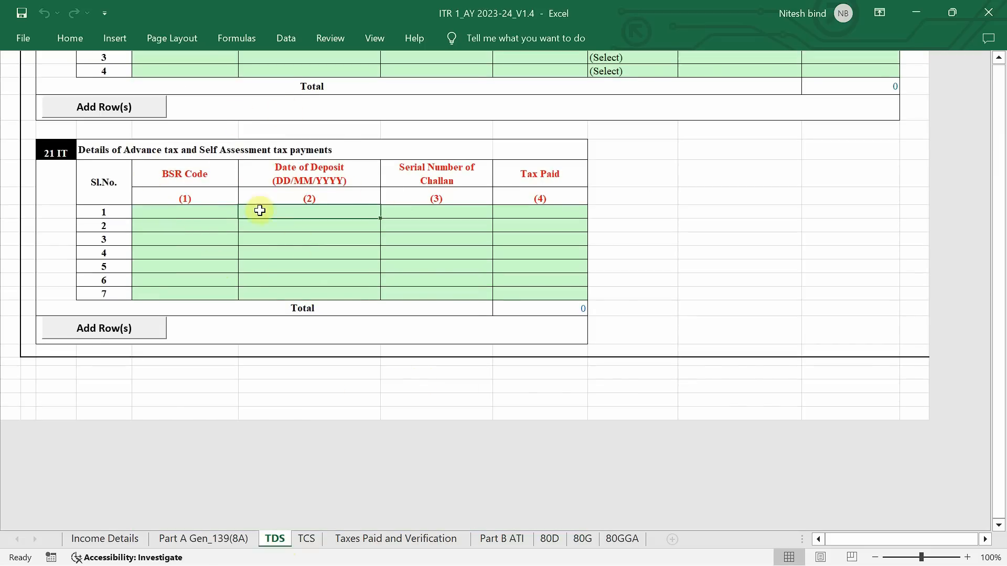
{"action": "left_click_drag", "start_coordinate": [180, 225], "coordinate": [547, 244]}
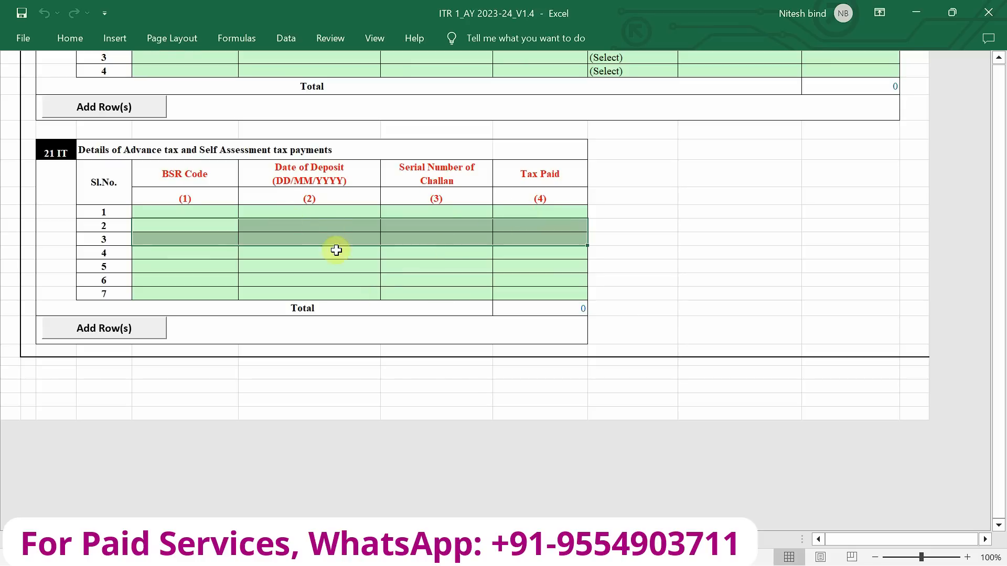
{"action": "left_click", "coordinate": [508, 539]}
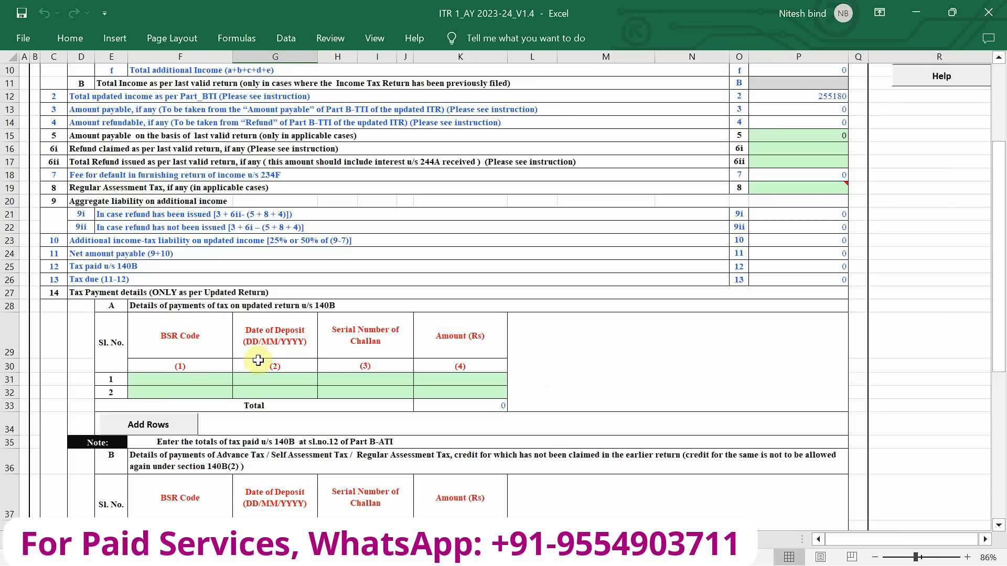
{"action": "left_click_drag", "start_coordinate": [200, 378], "coordinate": [493, 384]}
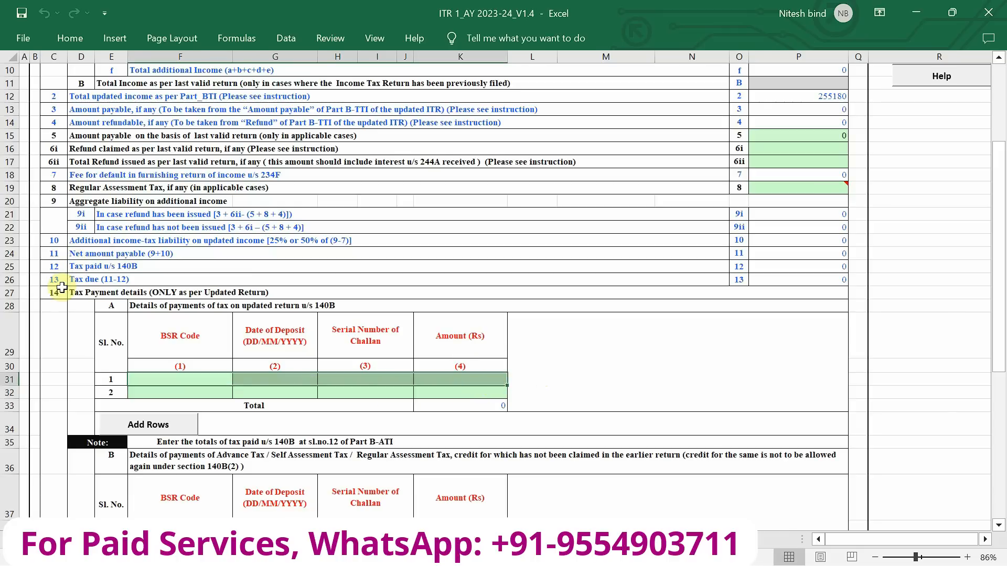
{"action": "scroll", "coordinate": [58, 288], "scroll_direction": "up", "scroll_amount": 3}
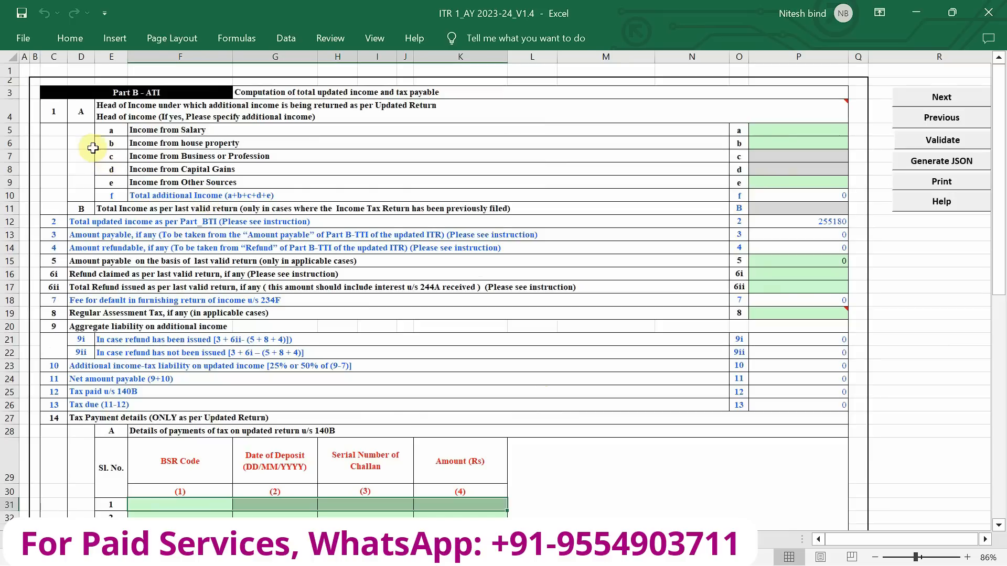
{"action": "scroll", "coordinate": [54, 113], "scroll_direction": "up", "scroll_amount": 3}
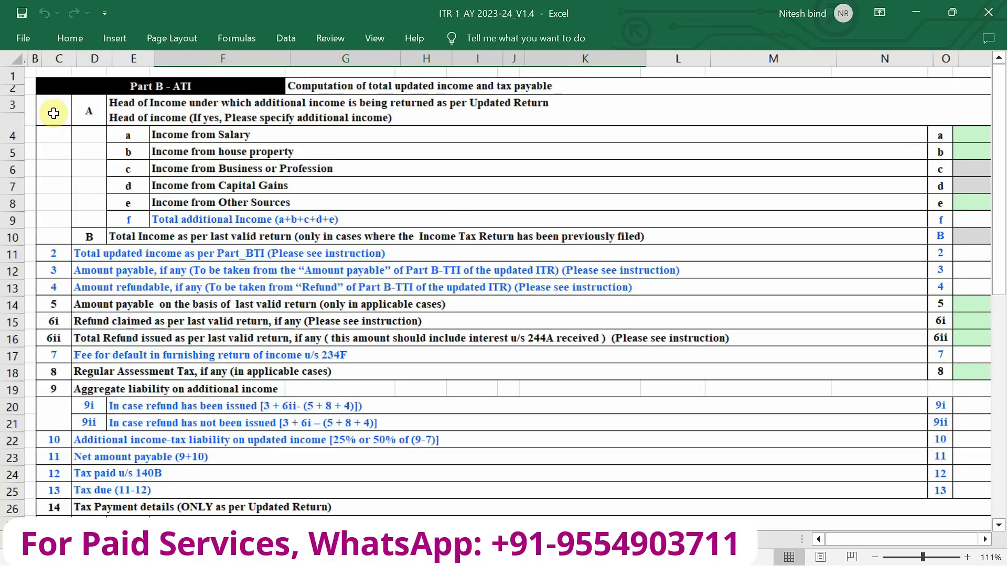
{"action": "scroll", "coordinate": [53, 113], "scroll_direction": "down", "scroll_amount": 3}
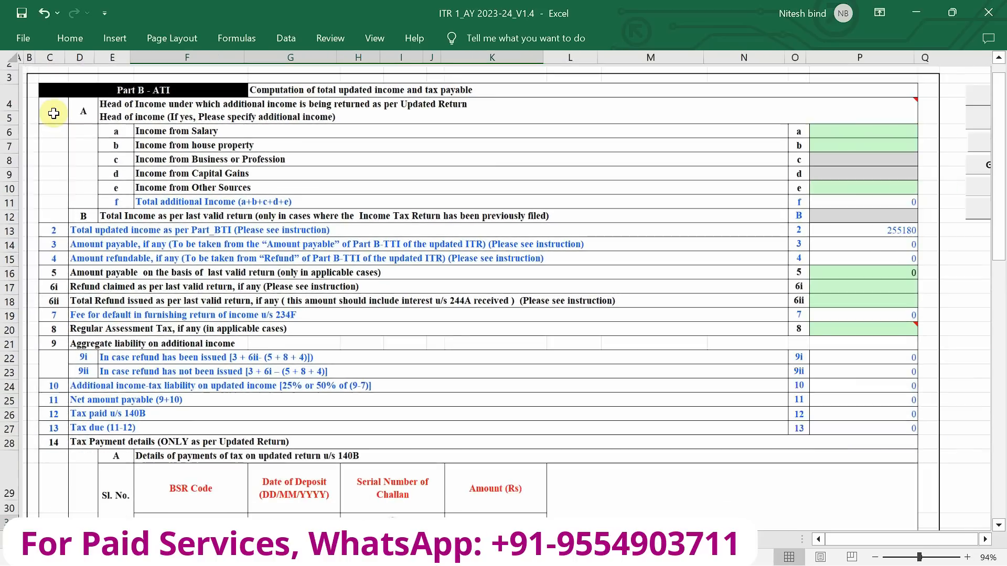
In Part B ATI, enter additional income of 190000 from salary, matching Income Details, and 0 from house property
{"action": "mouse_move", "coordinate": [285, 114]}
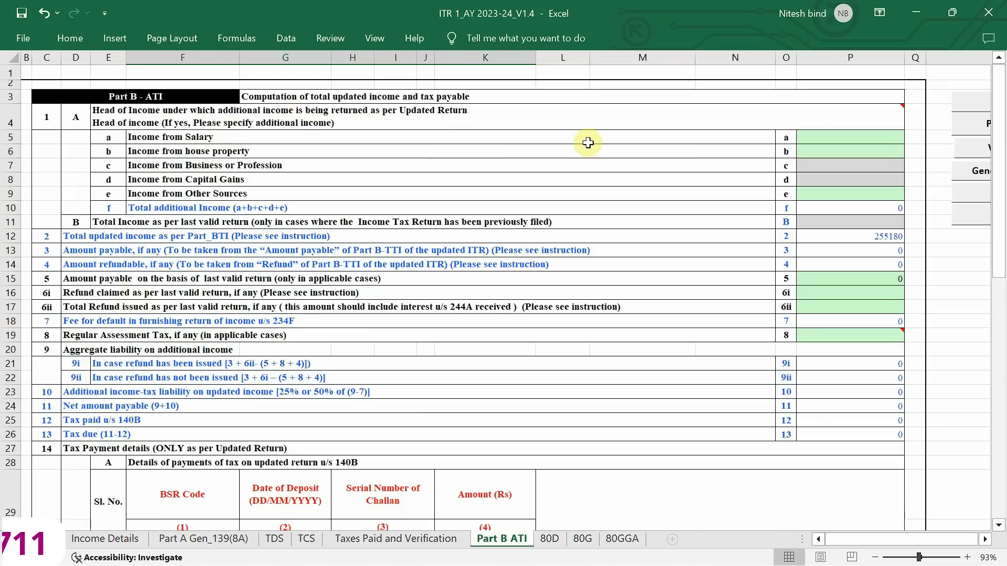
{"action": "left_click", "coordinate": [189, 141]}
{"action": "left_click_drag", "start_coordinate": [189, 141], "coordinate": [196, 197]}
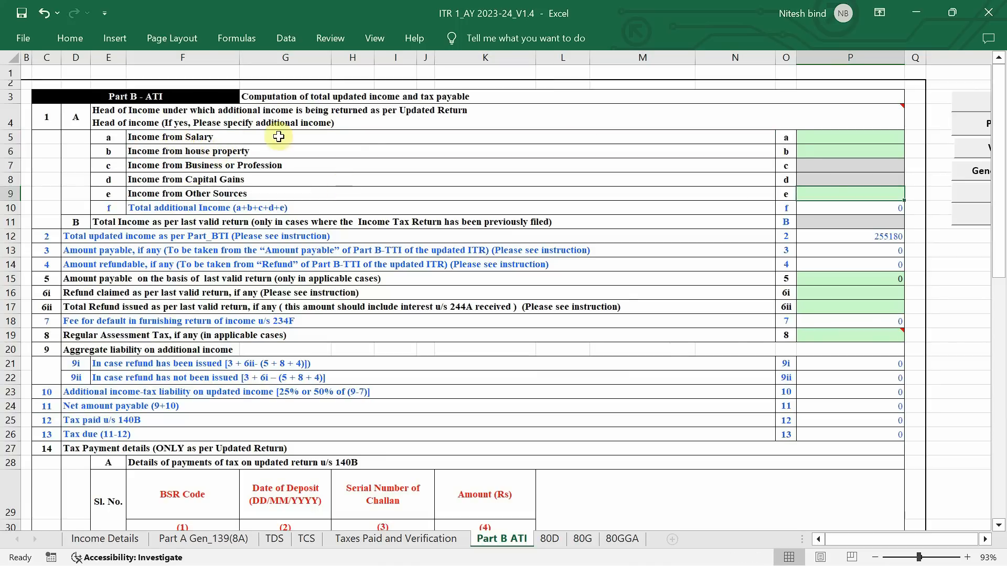
{"action": "left_click", "coordinate": [833, 139]}
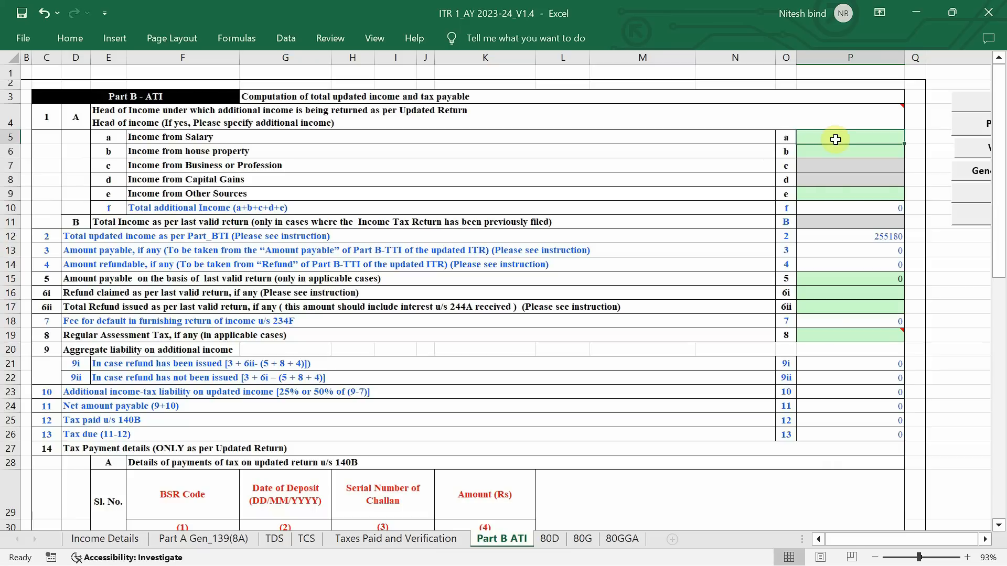
{"action": "left_click", "coordinate": [107, 540]}
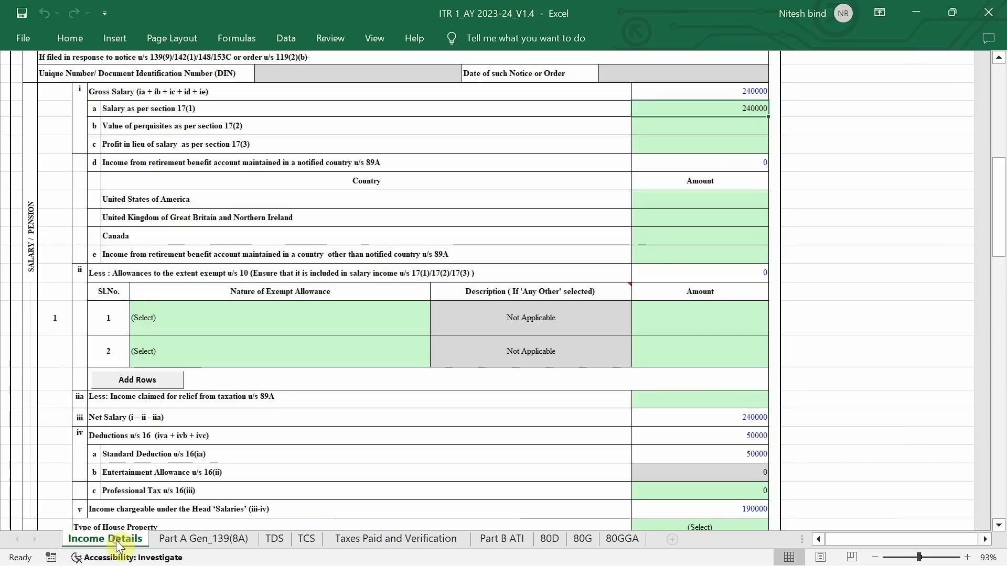
{"action": "scroll", "coordinate": [724, 257], "scroll_direction": "down", "scroll_amount": 2}
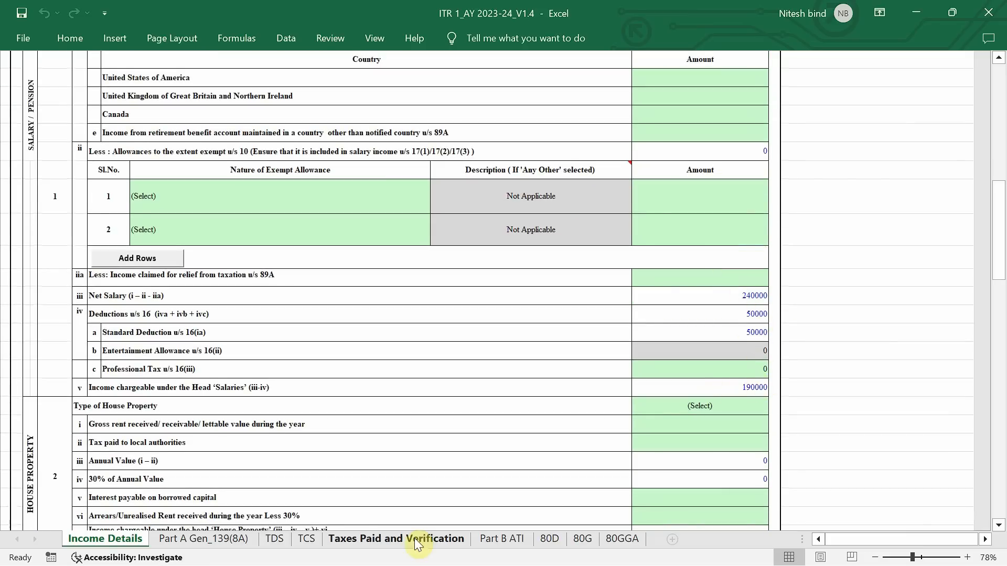
{"action": "left_click", "coordinate": [488, 541]}
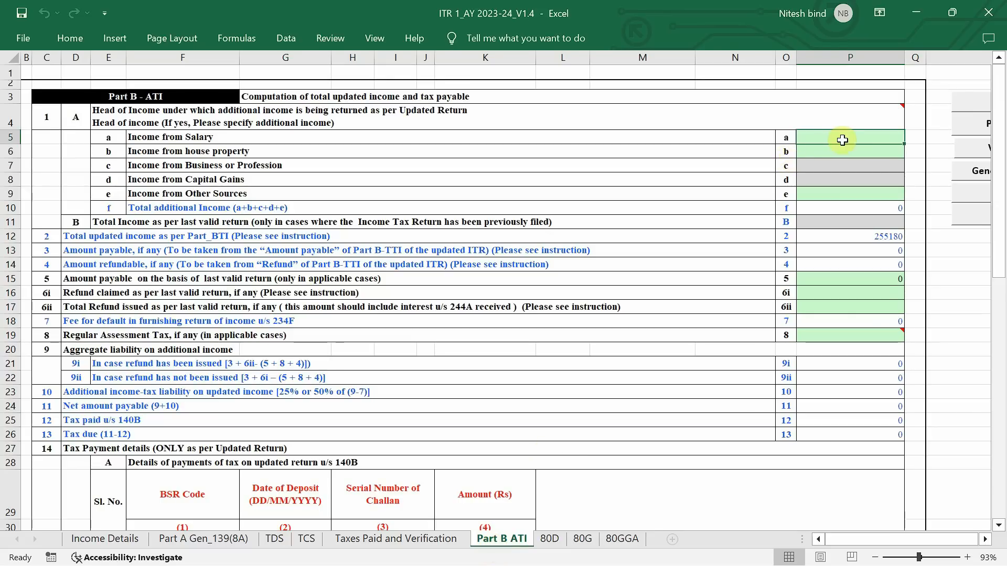
{"action": "type", "text": "190000"}
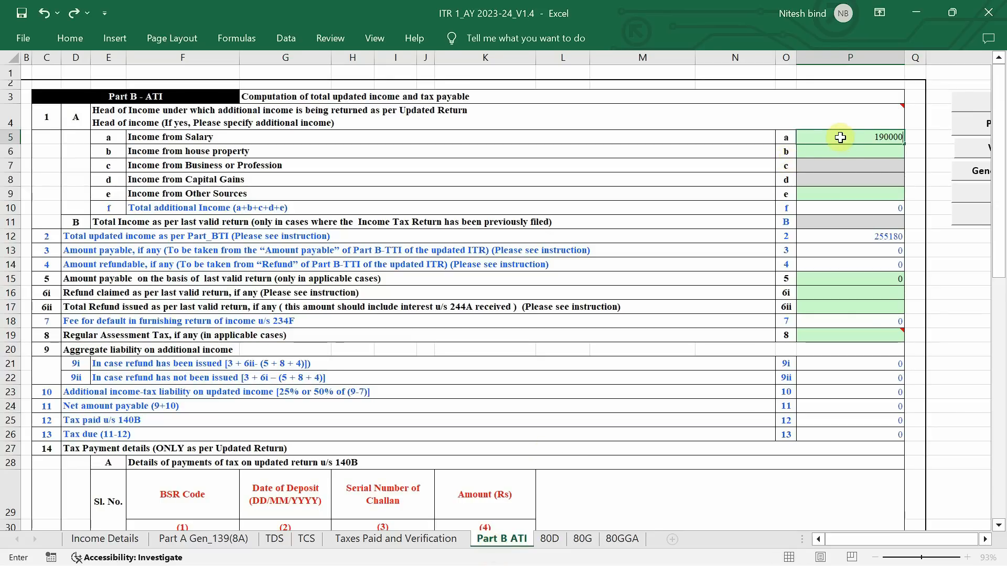
{"action": "key", "text": "Return"}
{"action": "type", "text": "0"}
{"action": "key", "text": "Return"}
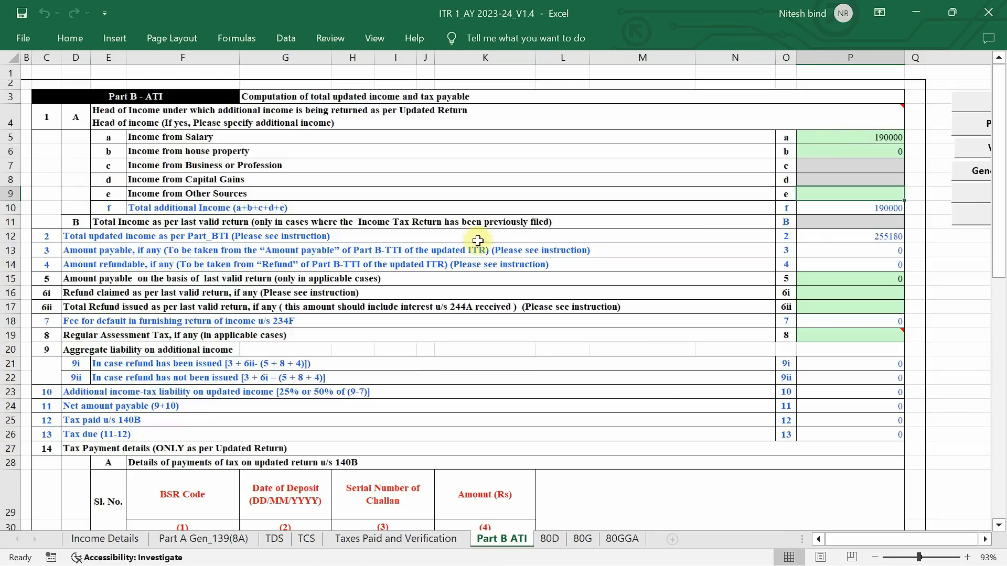
Look up the other sources total in Income Details and enter 65177 as Income from Other Sources in Part B ATI
{"action": "left_click", "coordinate": [118, 539]}
{"action": "scroll", "coordinate": [599, 419], "scroll_direction": "down", "scroll_amount": 6}
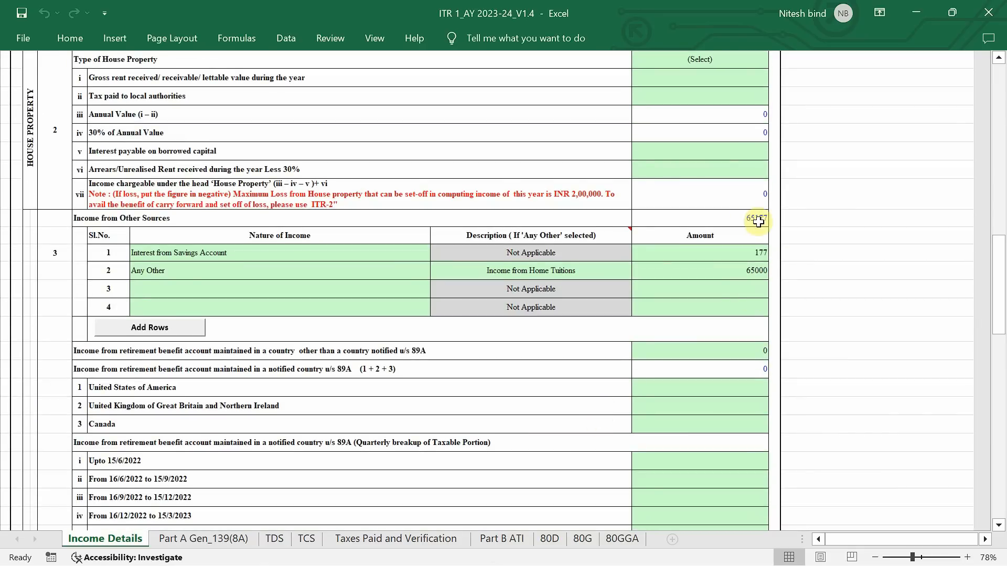
{"action": "left_click", "coordinate": [495, 540]}
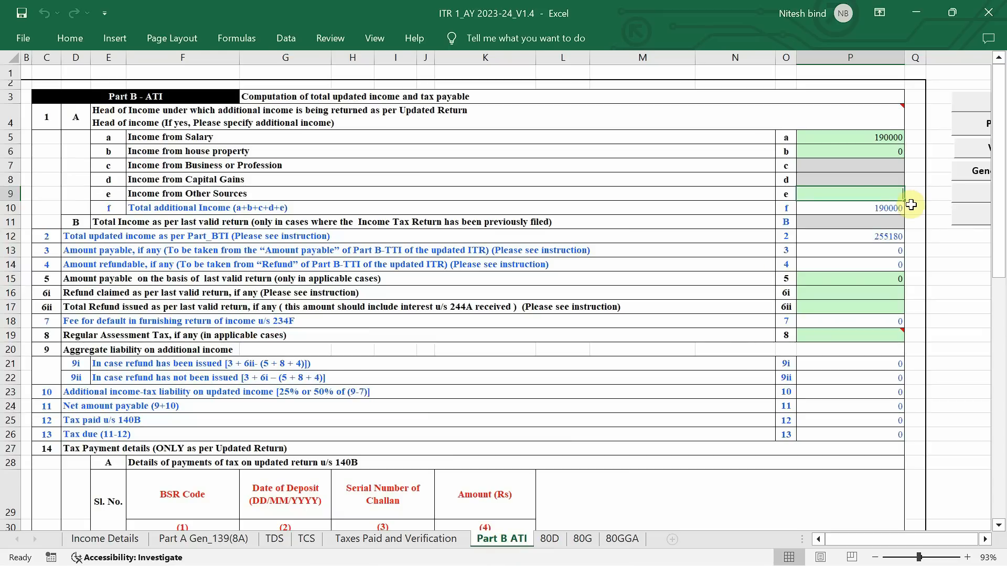
{"action": "type", "text": "65177"}
{"action": "key", "text": "Return"}
{"action": "key", "text": "Up"}
{"action": "key", "text": "Up"}
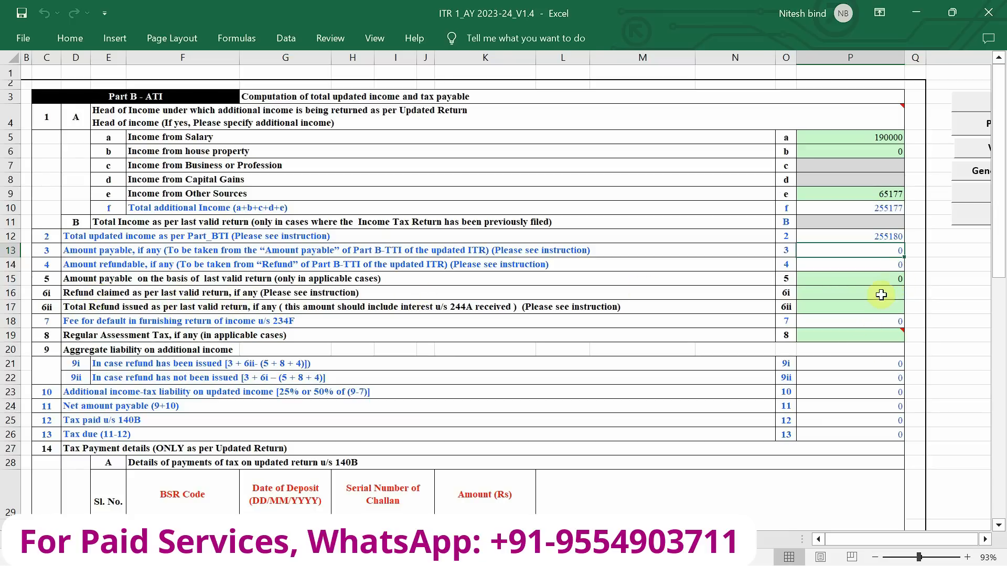
Check the refund, fee, tax liability and tax due lines and the tax payment tables in the rest of Part B ATI
{"action": "scroll", "coordinate": [149, 304], "scroll_direction": "down", "scroll_amount": 1}
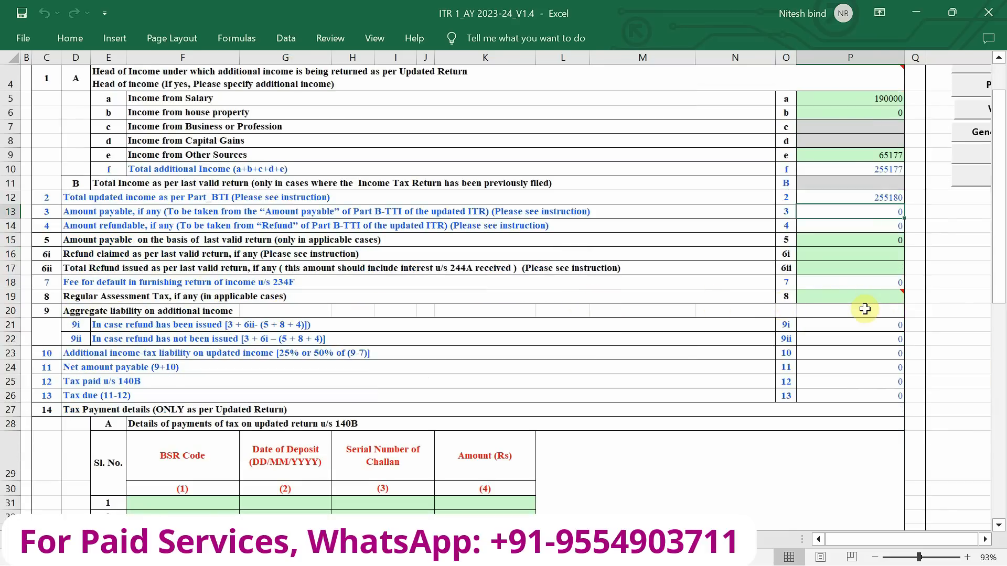
{"action": "scroll", "coordinate": [370, 326], "scroll_direction": "down", "scroll_amount": 1}
{"action": "scroll", "coordinate": [370, 325], "scroll_direction": "down", "scroll_amount": 2}
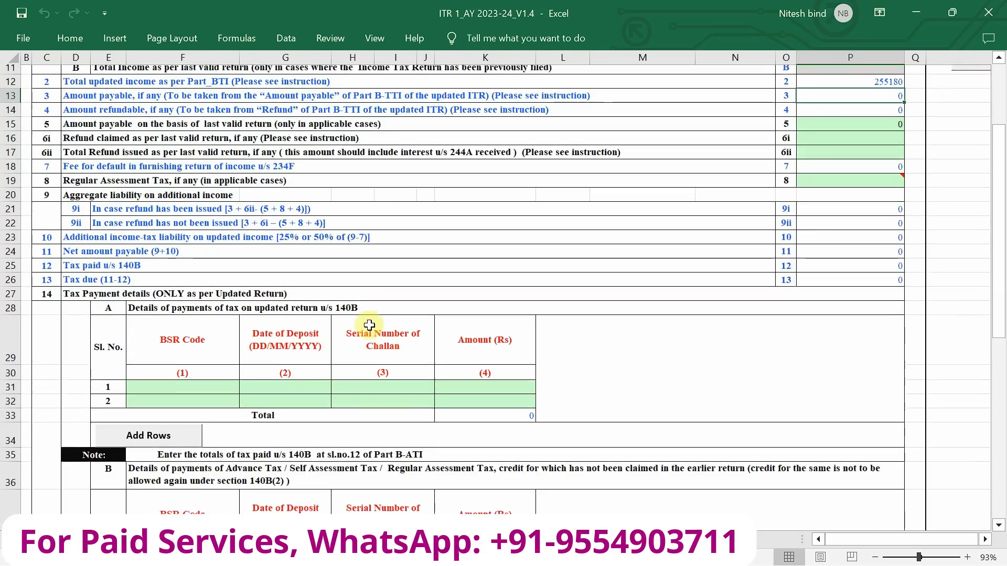
{"action": "scroll", "coordinate": [369, 326], "scroll_direction": "down", "scroll_amount": 2}
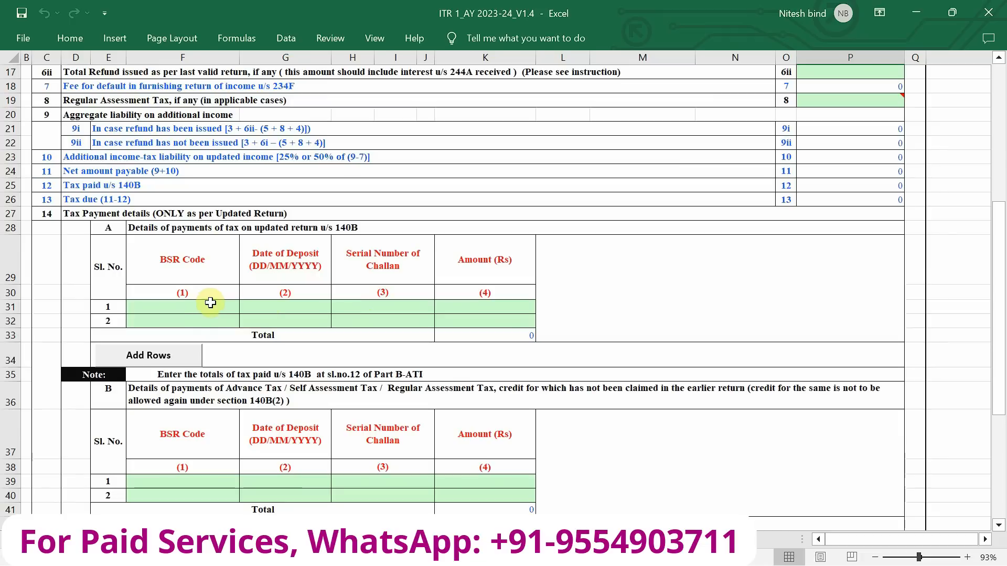
Review the additional income, liability lines and challan tables in Part B ATI, including the note on regular assessment tax
{"action": "scroll", "coordinate": [267, 304], "scroll_direction": "down", "scroll_amount": 3}
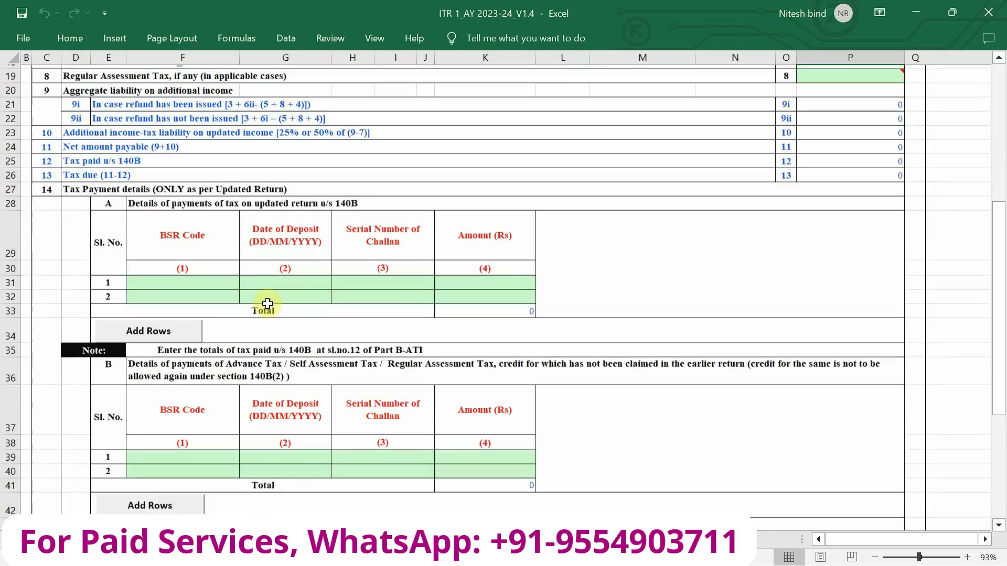
{"action": "scroll", "coordinate": [268, 305], "scroll_direction": "up", "scroll_amount": 9}
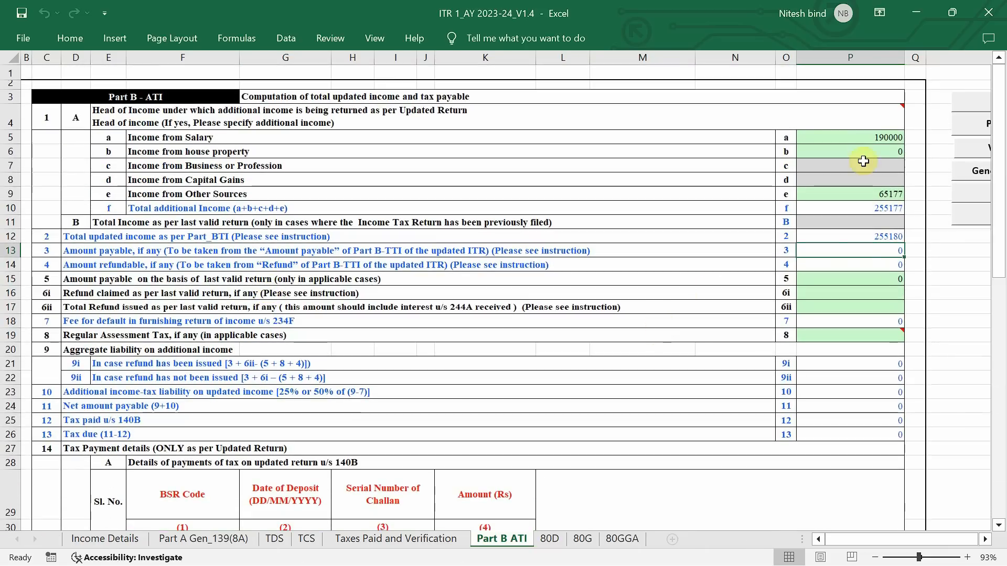
{"action": "scroll", "coordinate": [338, 349], "scroll_direction": "down", "scroll_amount": 4}
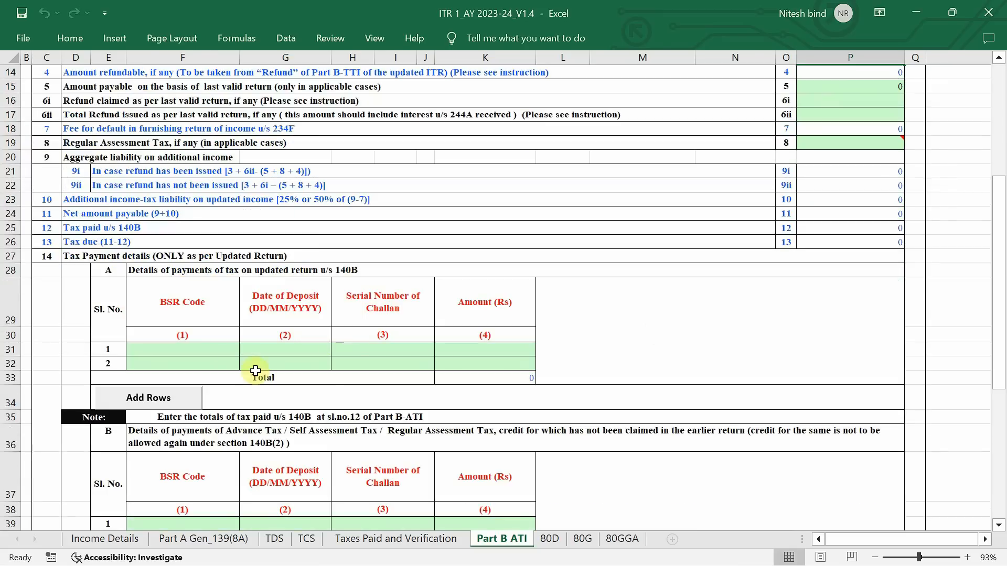
{"action": "scroll", "coordinate": [579, 398], "scroll_direction": "up", "scroll_amount": 4}
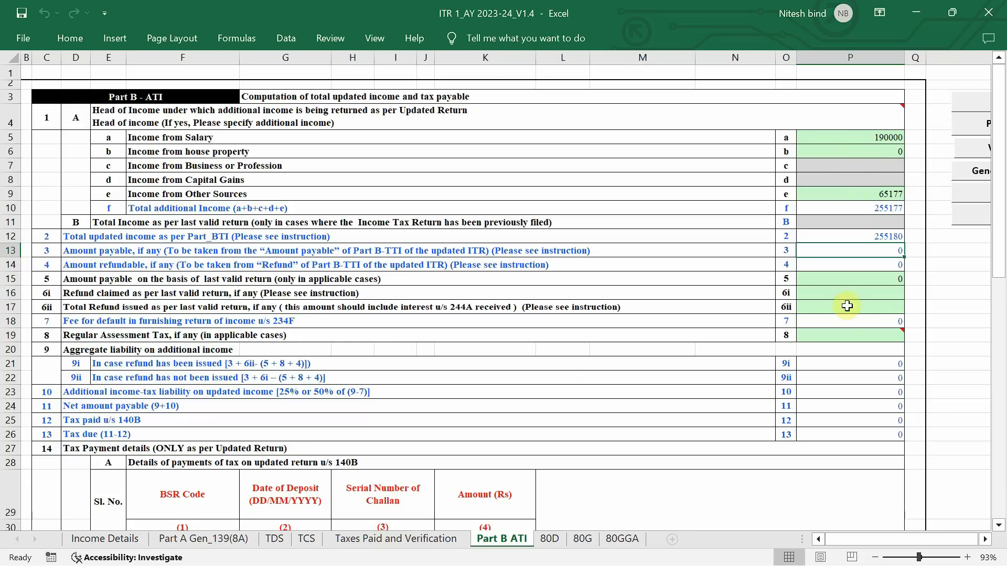
{"action": "scroll", "coordinate": [847, 305], "scroll_direction": "down", "scroll_amount": 2}
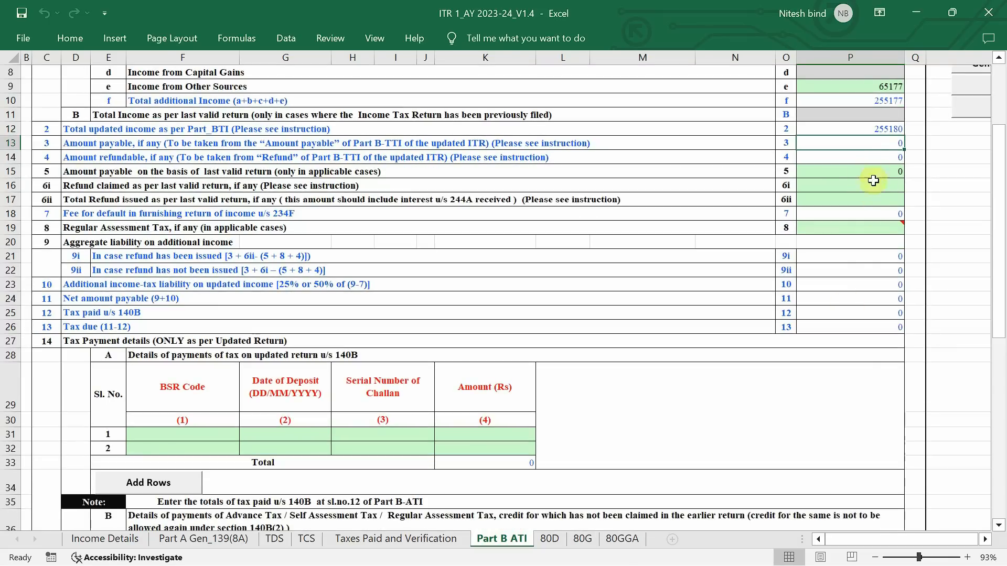
{"action": "scroll", "coordinate": [874, 227], "scroll_direction": "down", "scroll_amount": 3}
{"action": "scroll", "coordinate": [875, 227], "scroll_direction": "up", "scroll_amount": 5}
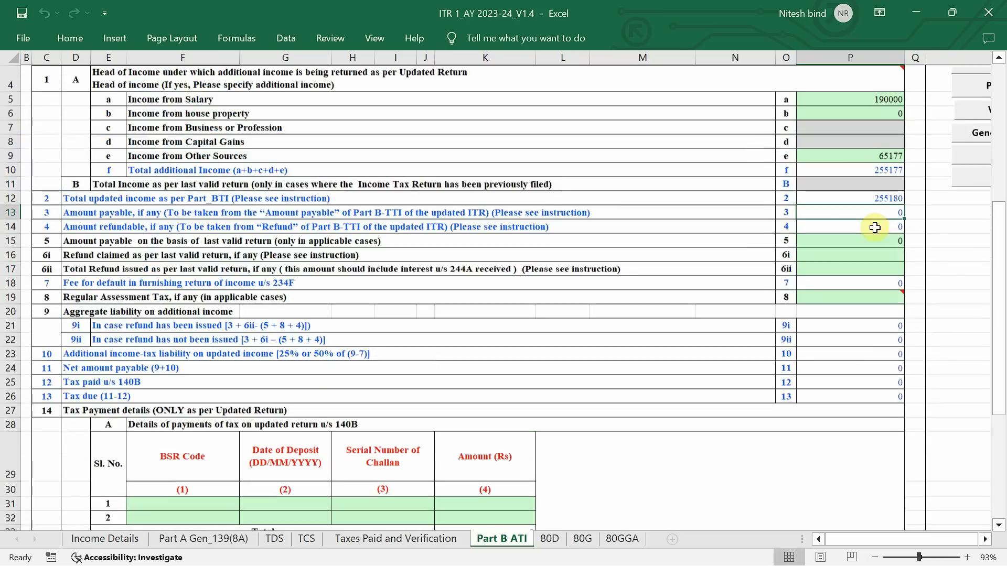
{"action": "mouse_move", "coordinate": [853, 297]}
{"action": "scroll", "coordinate": [853, 299], "scroll_direction": "right", "scroll_amount": 1}
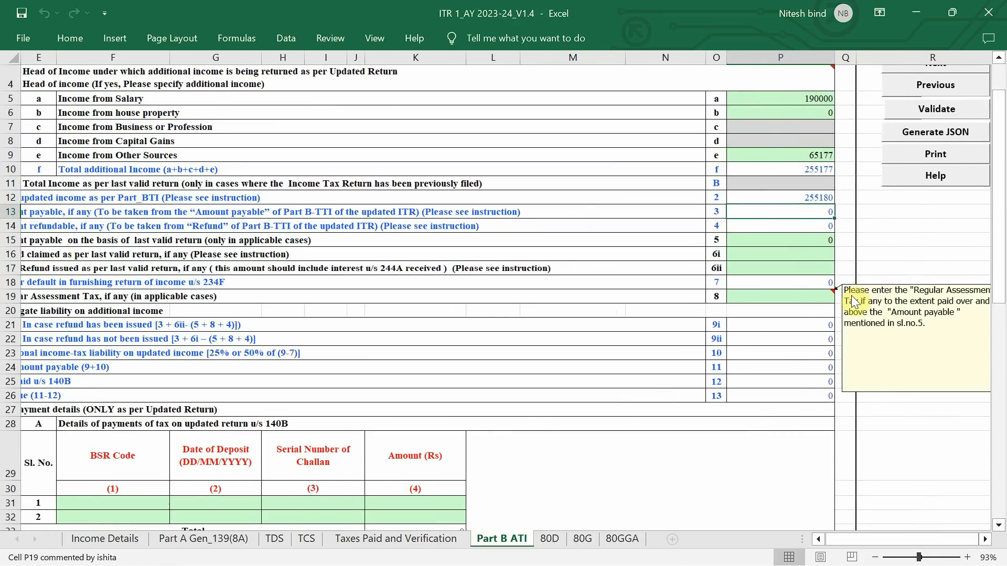
{"action": "scroll", "coordinate": [854, 304], "scroll_direction": "up", "scroll_amount": 1}
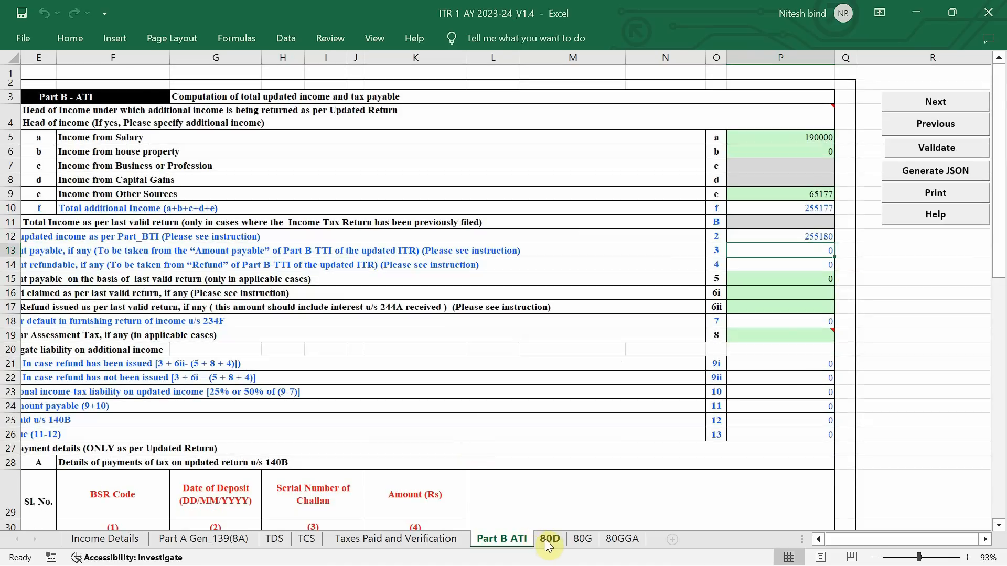
On the 80D sheet, answer the self and family senior citizen question with Not claiming for Self/ Family
{"action": "left_click", "coordinate": [548, 539]}
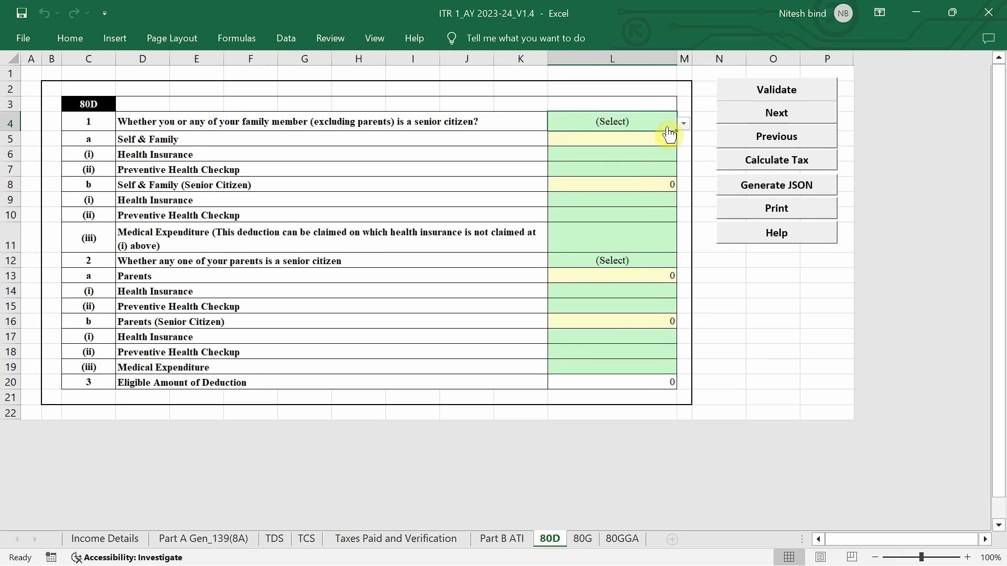
{"action": "left_click", "coordinate": [667, 128]}
{"action": "left_click", "coordinate": [666, 127]}
{"action": "left_click", "coordinate": [643, 116]}
{"action": "left_click", "coordinate": [631, 171]}
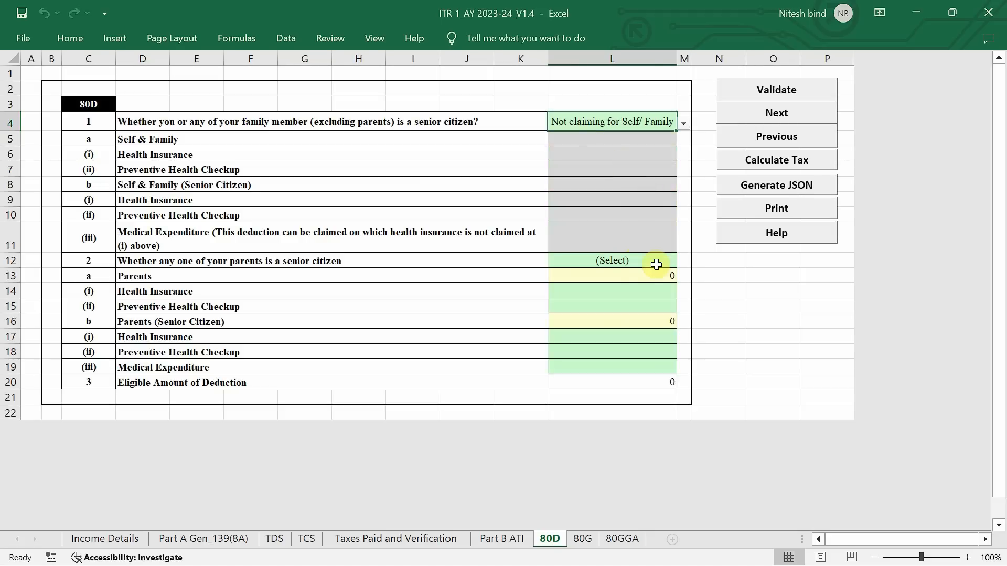
Answer the parents' senior citizen question with Not claiming for Parents and validate the 80D sheet
{"action": "left_click", "coordinate": [655, 264]}
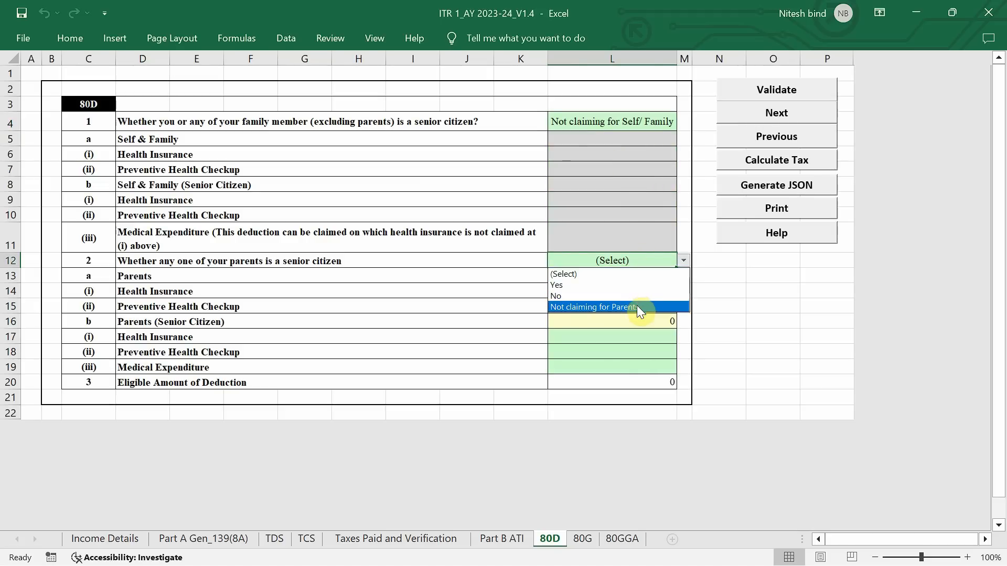
{"action": "left_click", "coordinate": [637, 306]}
{"action": "left_click", "coordinate": [796, 99]}
{"action": "left_click", "coordinate": [495, 336]}
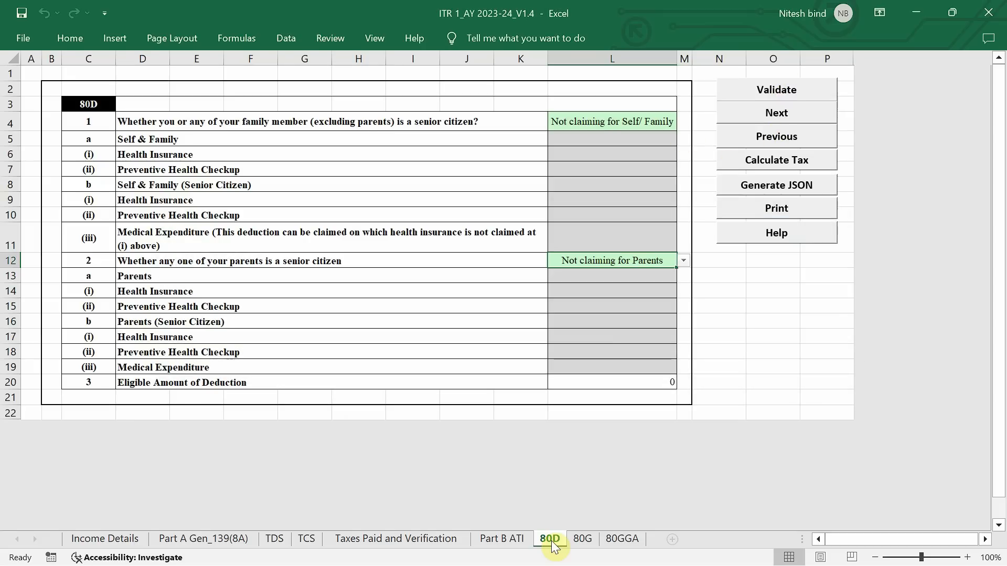
Look over the 80G donation schedule and validate it with no donations entered
{"action": "left_click", "coordinate": [582, 539]}
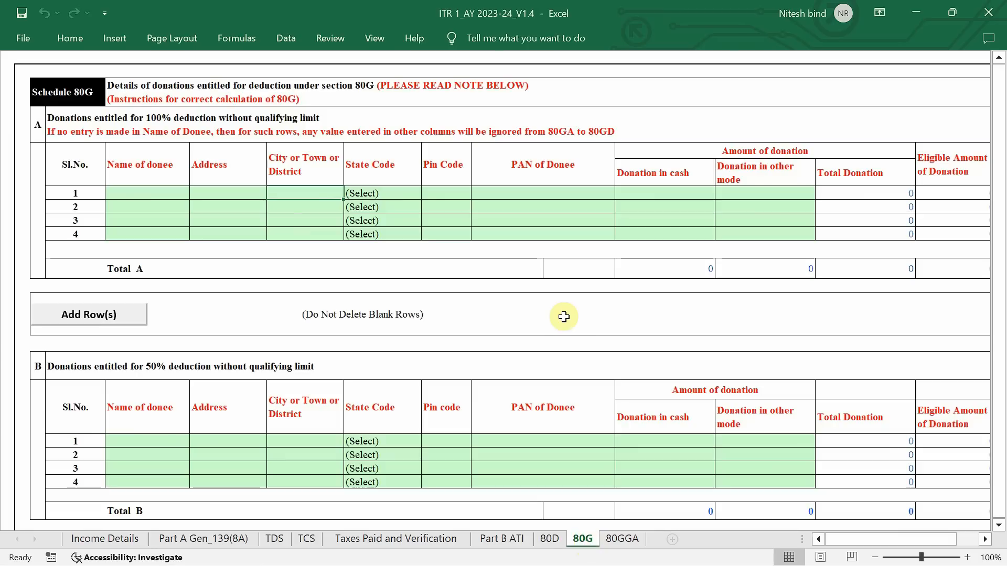
{"action": "scroll", "coordinate": [564, 317], "scroll_direction": "down", "scroll_amount": 6}
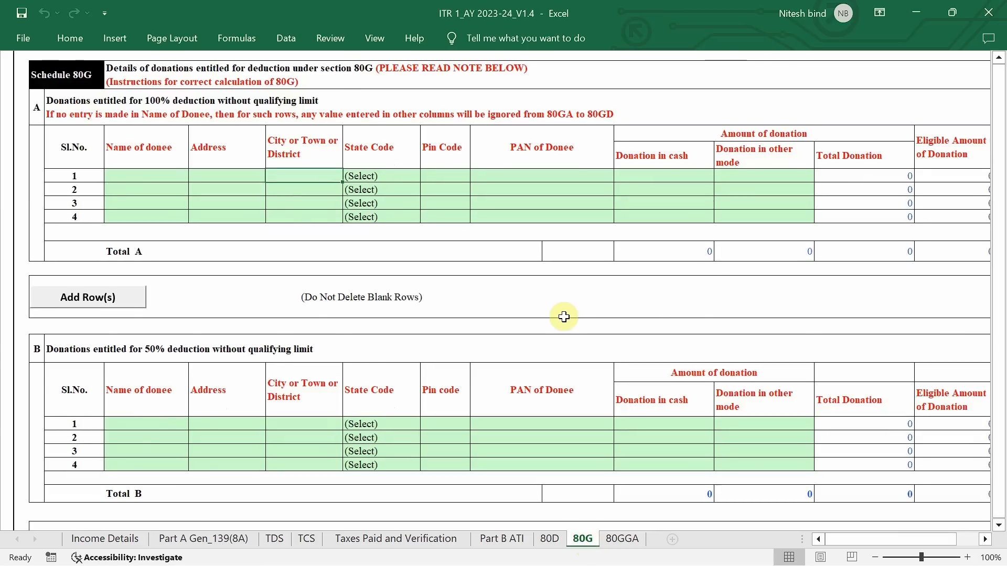
{"action": "scroll", "coordinate": [563, 317], "scroll_direction": "up", "scroll_amount": 7}
{"action": "scroll", "coordinate": [563, 317], "scroll_direction": "down", "scroll_amount": 1}
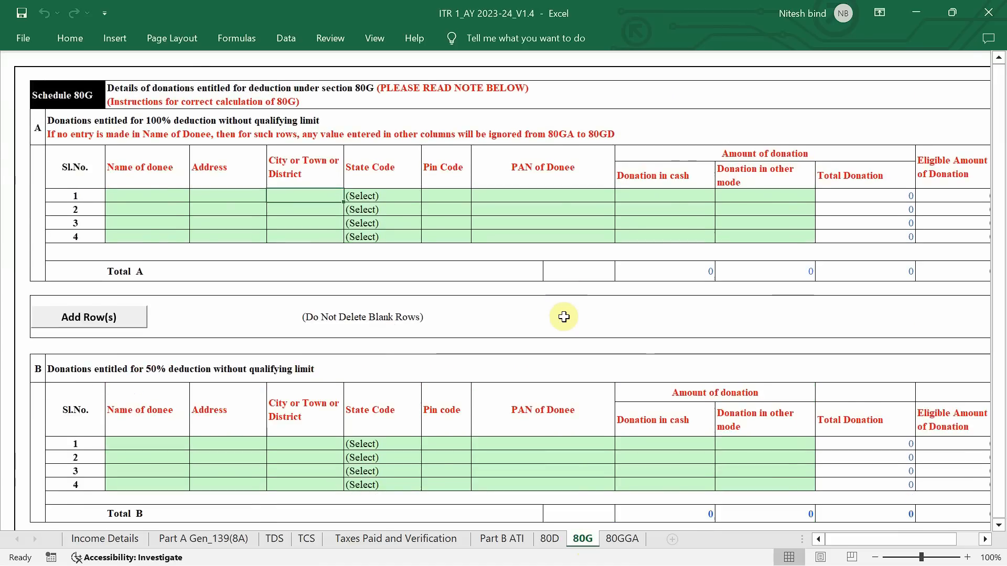
{"action": "scroll", "coordinate": [564, 317], "scroll_direction": "right", "scroll_amount": 3}
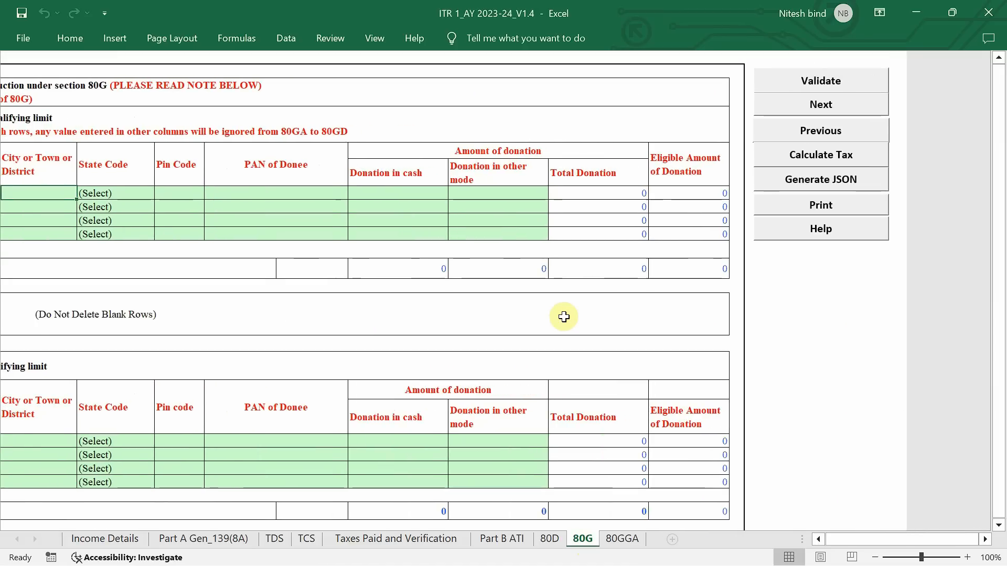
{"action": "left_click", "coordinate": [838, 82]}
{"action": "left_click", "coordinate": [496, 331]}
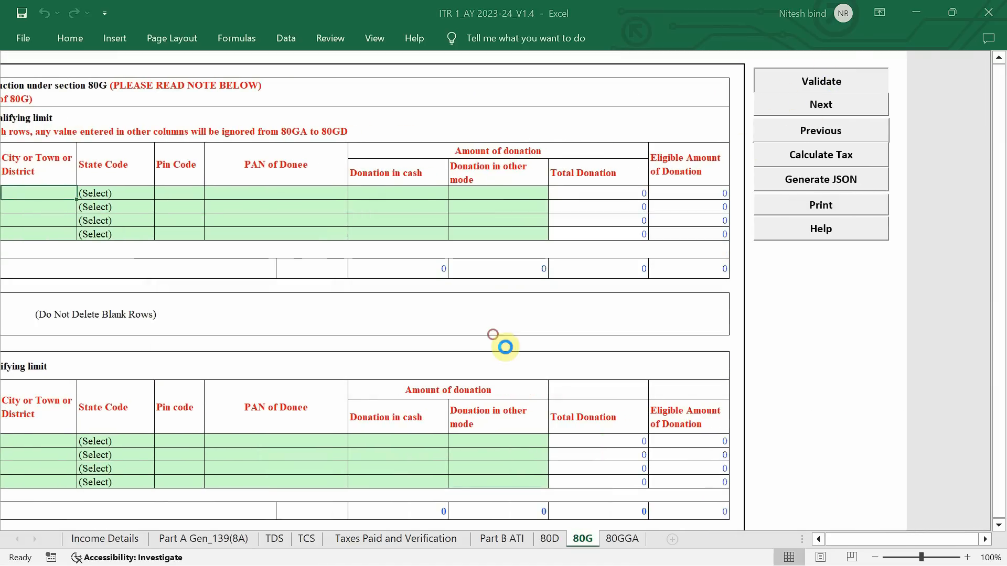
Validate the 80GGA schedule for scientific research or rural development donations, leaving its rows blank
{"action": "left_click", "coordinate": [615, 540]}
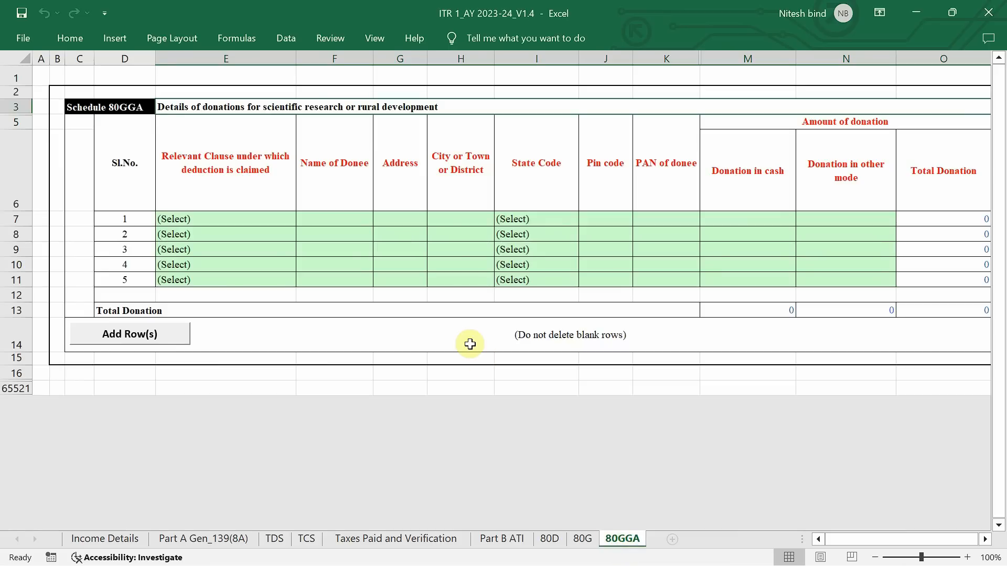
{"action": "scroll", "coordinate": [569, 295], "scroll_direction": "right", "scroll_amount": 3}
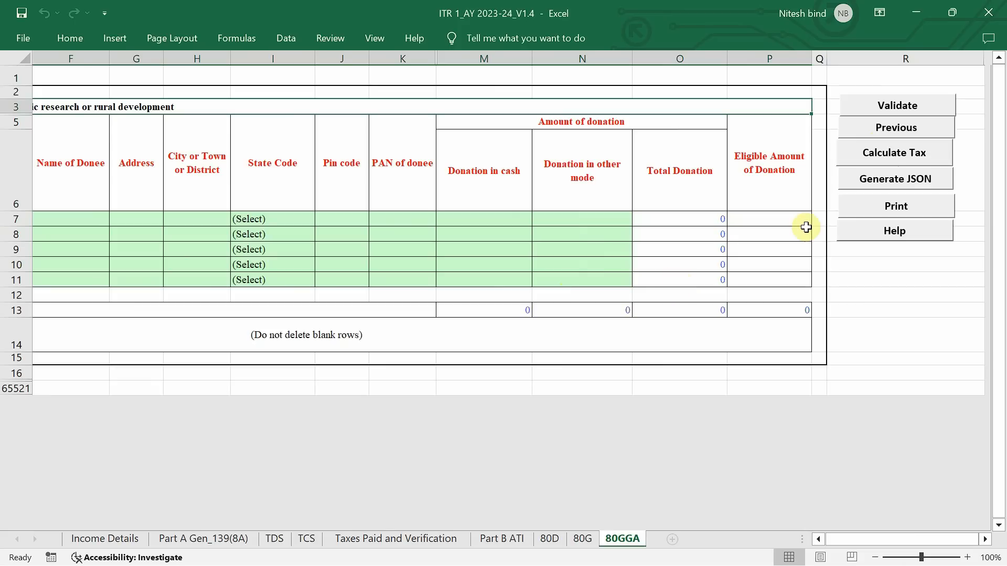
{"action": "left_click", "coordinate": [901, 110]}
{"action": "left_click", "coordinate": [498, 335]}
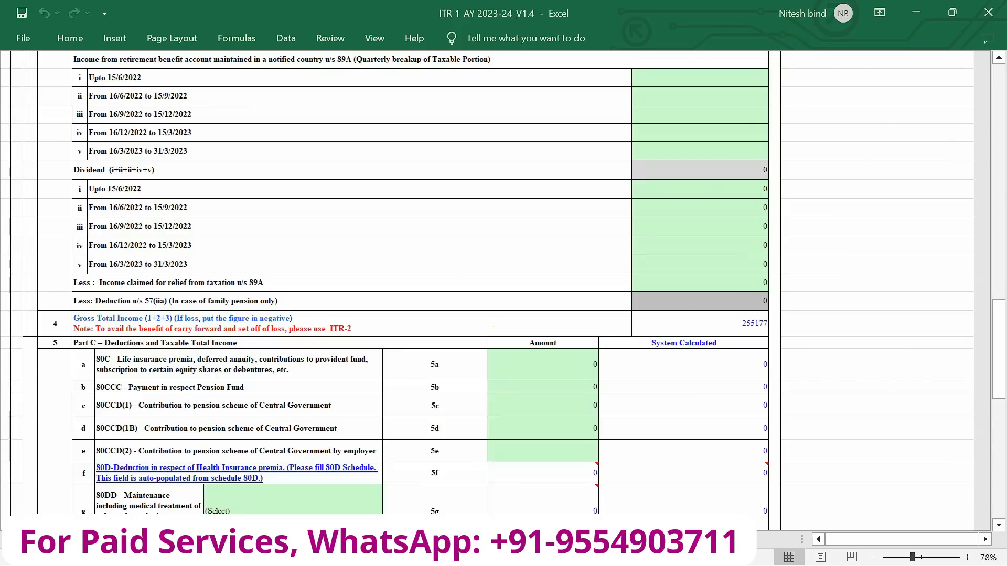
Calculate the tax for the return from the Income Details sheet
{"action": "scroll", "coordinate": [727, 305], "scroll_direction": "up", "scroll_amount": 20}
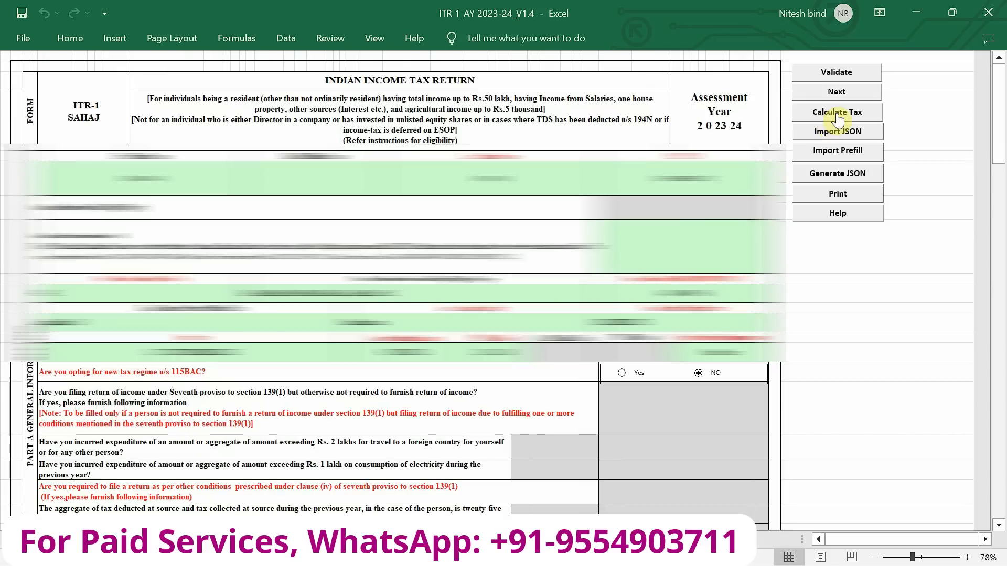
{"action": "left_click", "coordinate": [837, 120]}
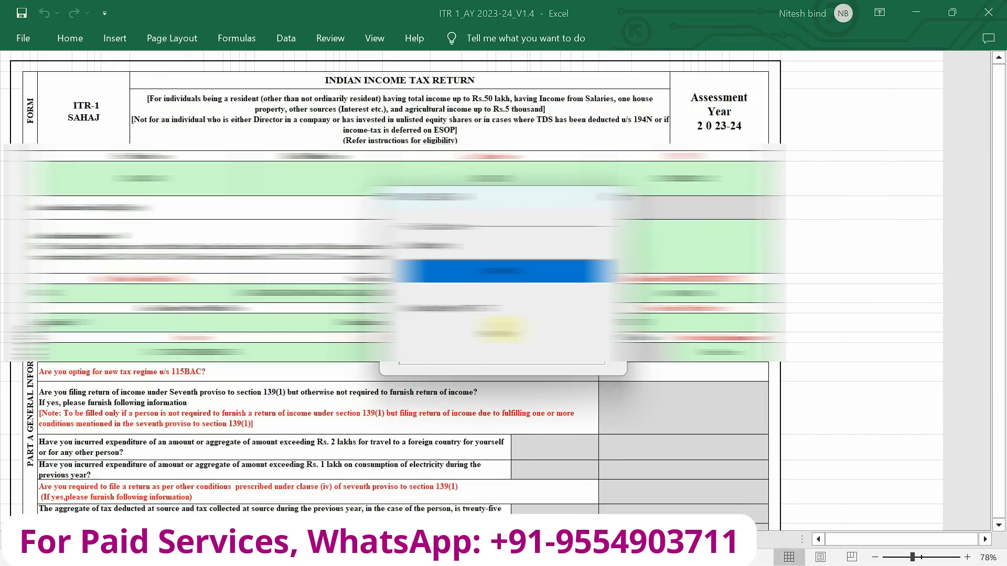
{"action": "left_click", "coordinate": [500, 330]}
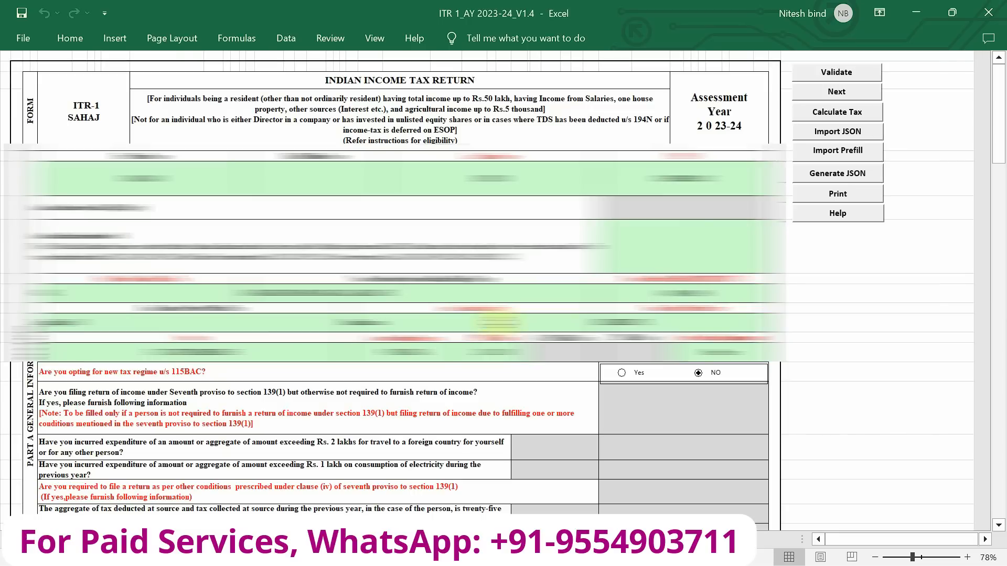
Check the deductions, rebate u/s 87A, interest, fee u/s 234F and total tax lines in Income Details
{"action": "scroll", "coordinate": [498, 322], "scroll_direction": "down", "scroll_amount": 10}
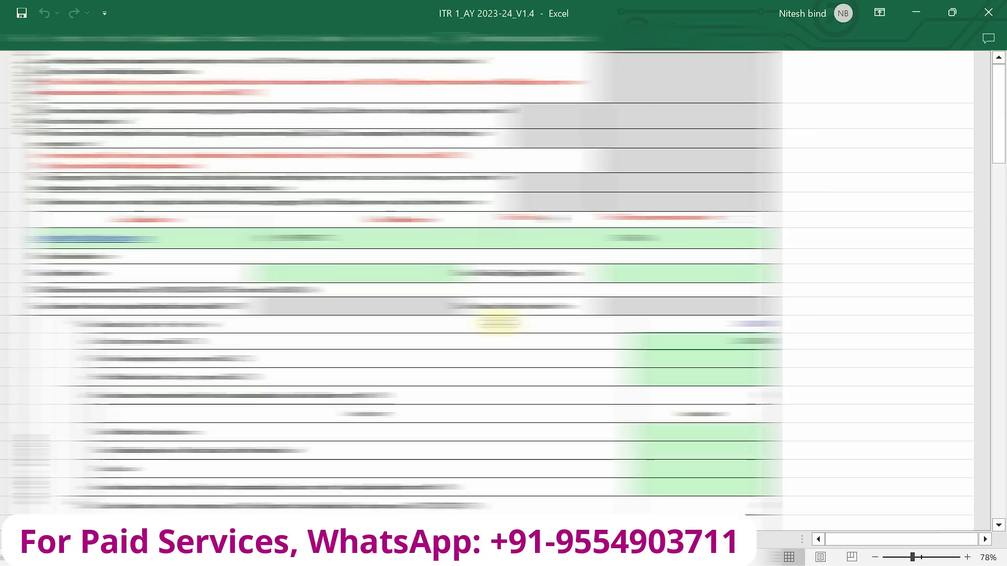
{"action": "scroll", "coordinate": [498, 322], "scroll_direction": "down", "scroll_amount": 15}
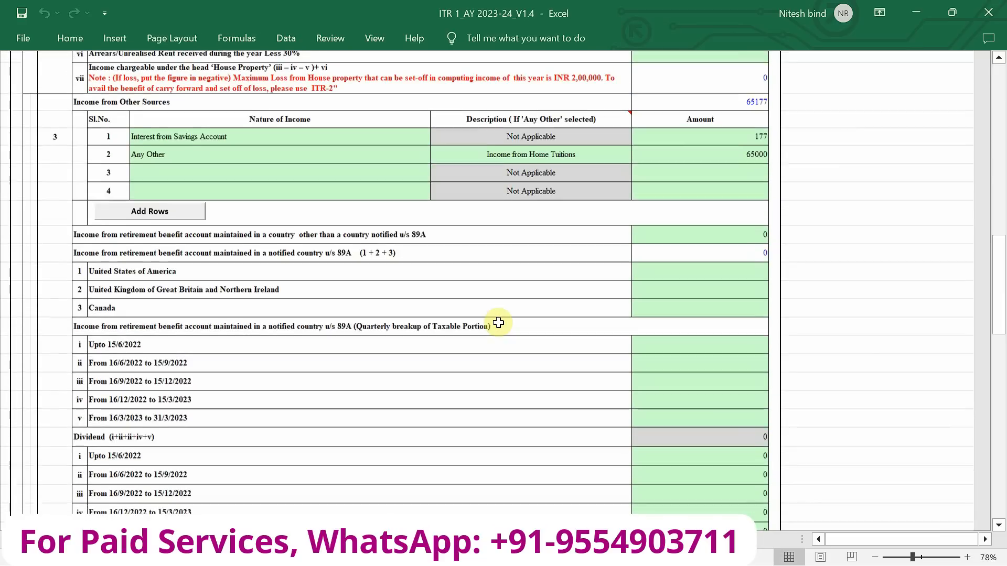
{"action": "scroll", "coordinate": [498, 323], "scroll_direction": "down", "scroll_amount": 15}
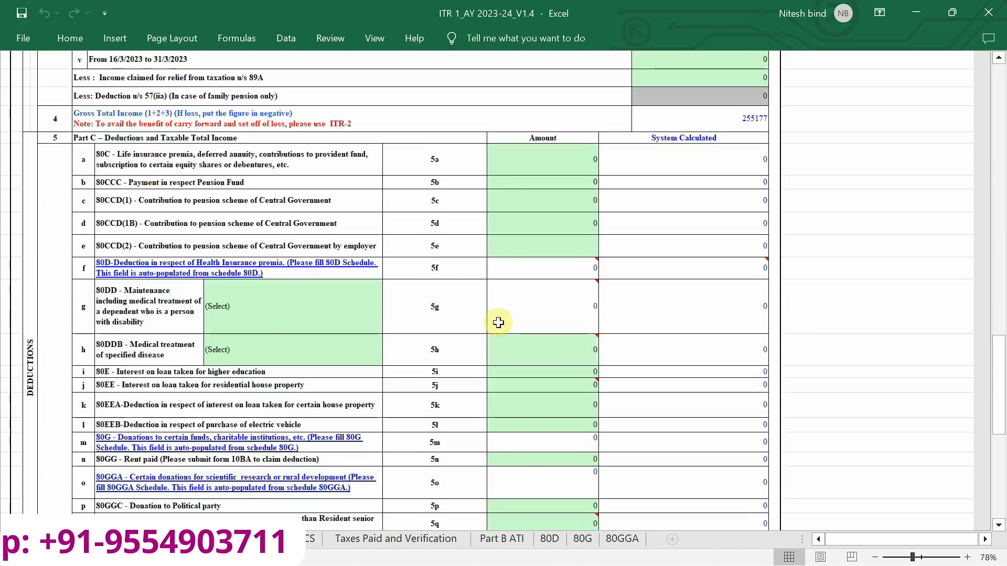
{"action": "scroll", "coordinate": [498, 323], "scroll_direction": "down", "scroll_amount": 3}
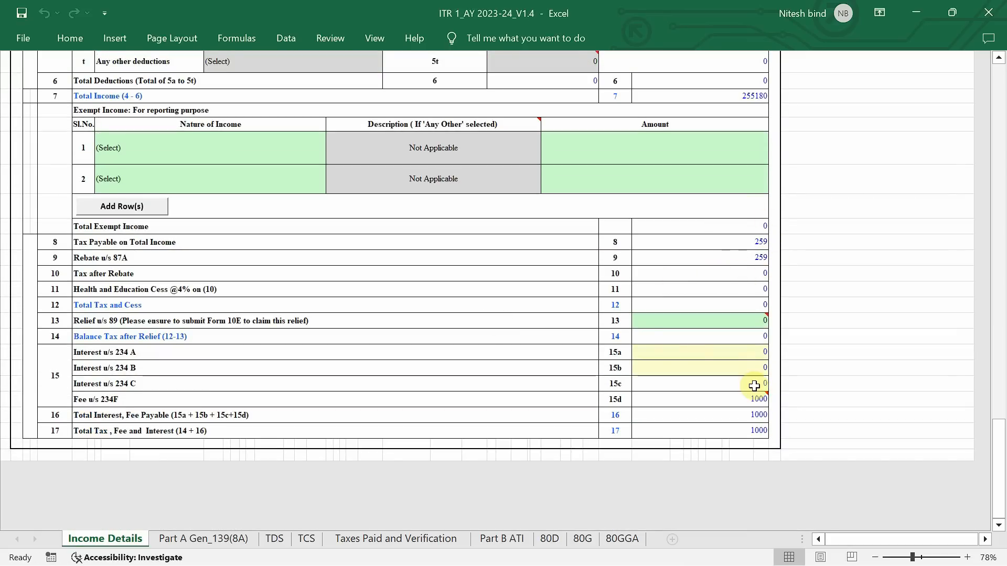
{"action": "mouse_move", "coordinate": [759, 403]}
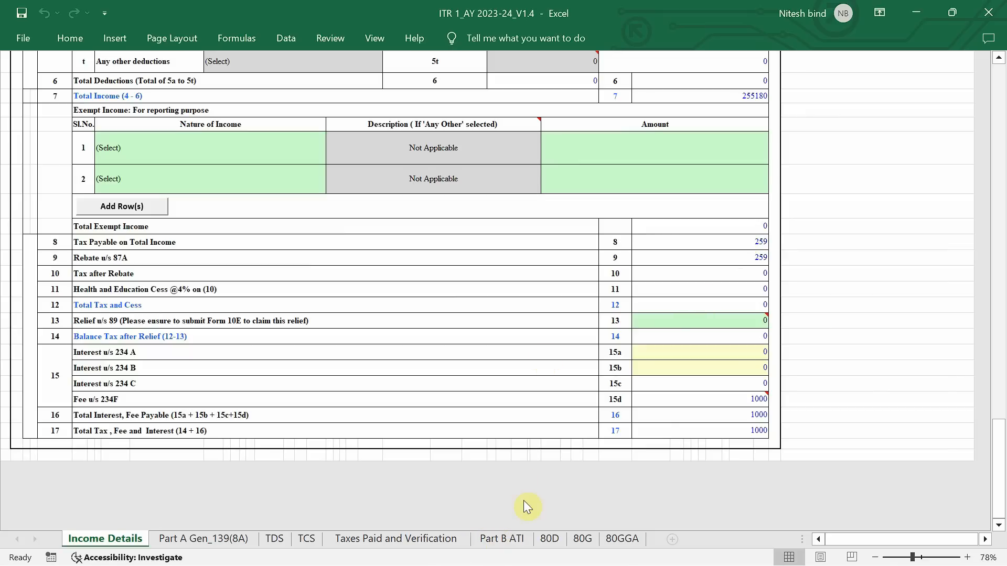
Check the recalculated amount payable, 234F fee, aggregate liability and tax due lines in Part B ATI
{"action": "left_click", "coordinate": [499, 538]}
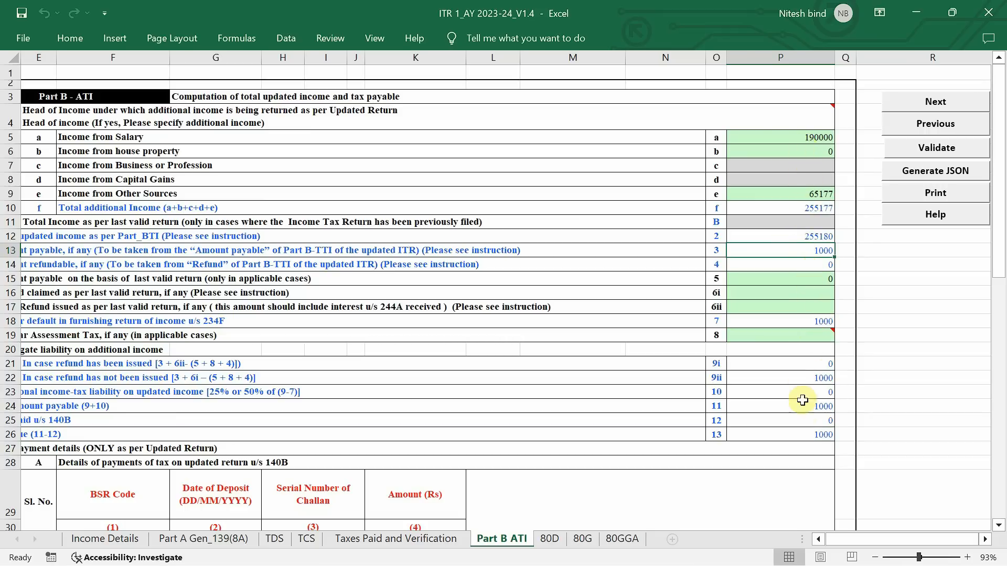
{"action": "scroll", "coordinate": [809, 368], "scroll_direction": "down", "scroll_amount": 1}
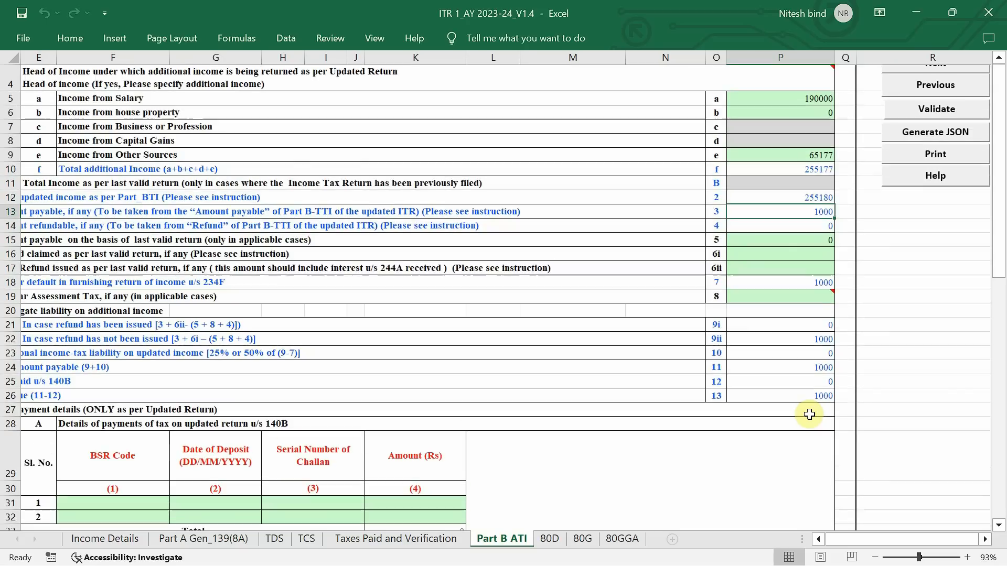
{"action": "scroll", "coordinate": [323, 381], "scroll_direction": "left", "scroll_amount": 2}
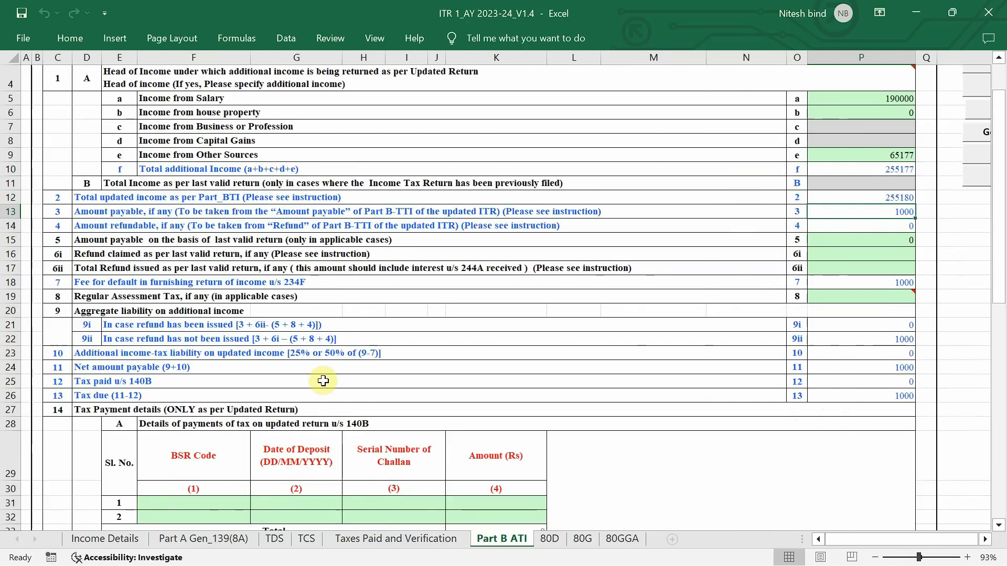
{"action": "left_click", "coordinate": [79, 396]}
{"action": "key", "text": "shift+Right"}
{"action": "key", "text": "shift+Right"}
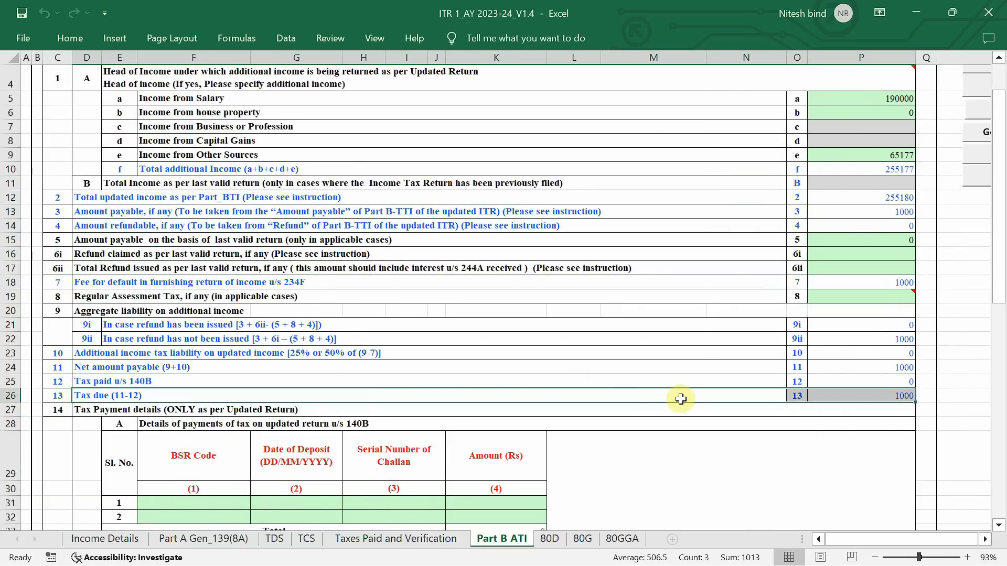
{"action": "left_click", "coordinate": [759, 441]}
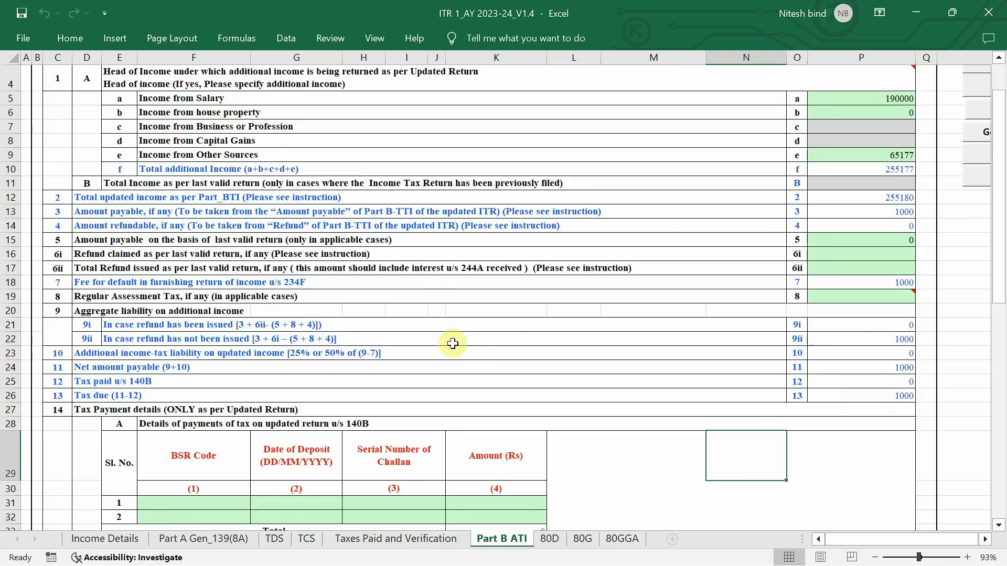
Find the first row of the section 140B tax payment table and select its challan entry cells
{"action": "scroll", "coordinate": [453, 344], "scroll_direction": "down", "scroll_amount": 2}
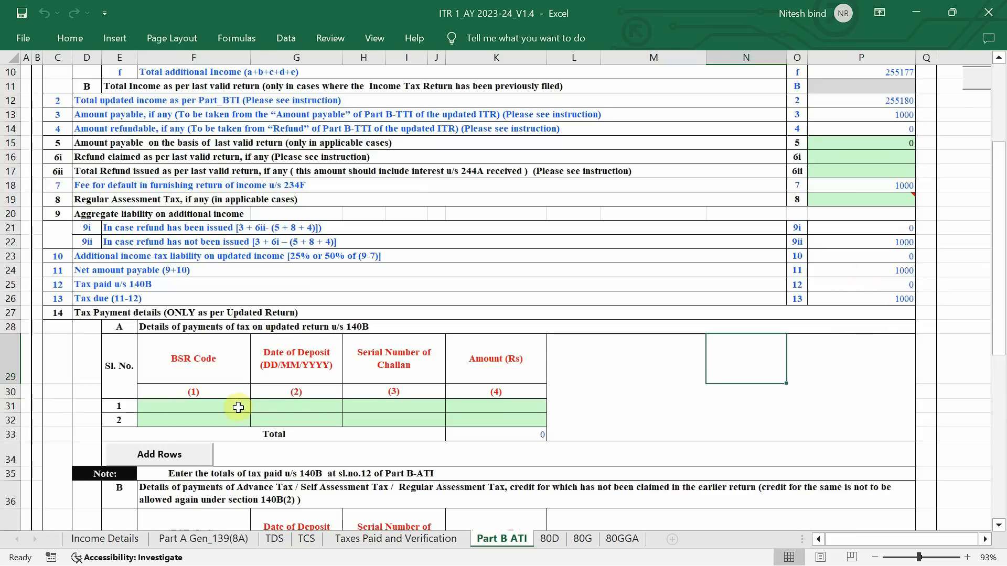
{"action": "left_click", "coordinate": [179, 407]}
{"action": "left_click_drag", "start_coordinate": [178, 407], "coordinate": [495, 410]}
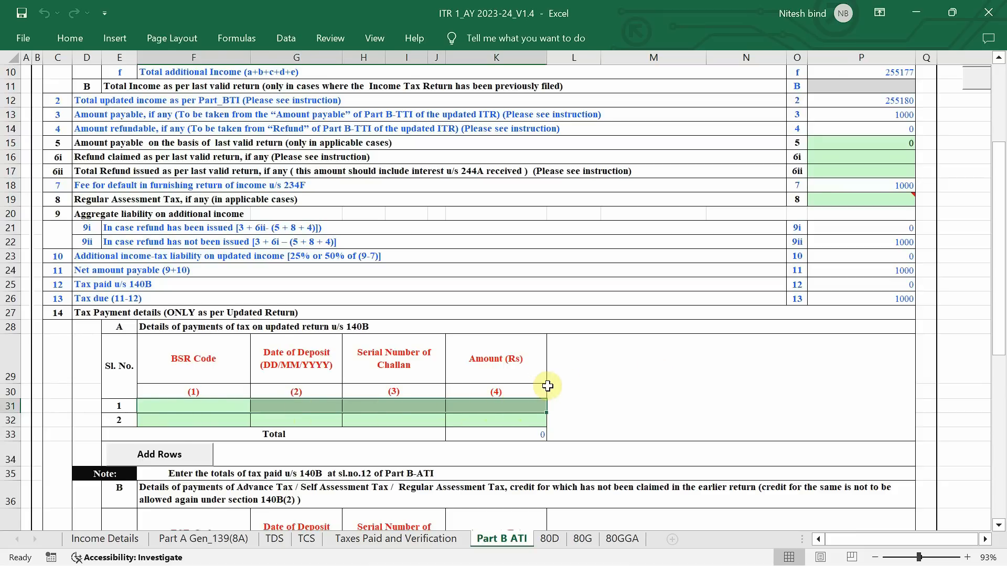
Check the section 140B challan columns and the tax due line in Part B ATI
{"action": "left_click", "coordinate": [653, 390]}
{"action": "left_click_drag", "start_coordinate": [218, 405], "coordinate": [533, 404]}
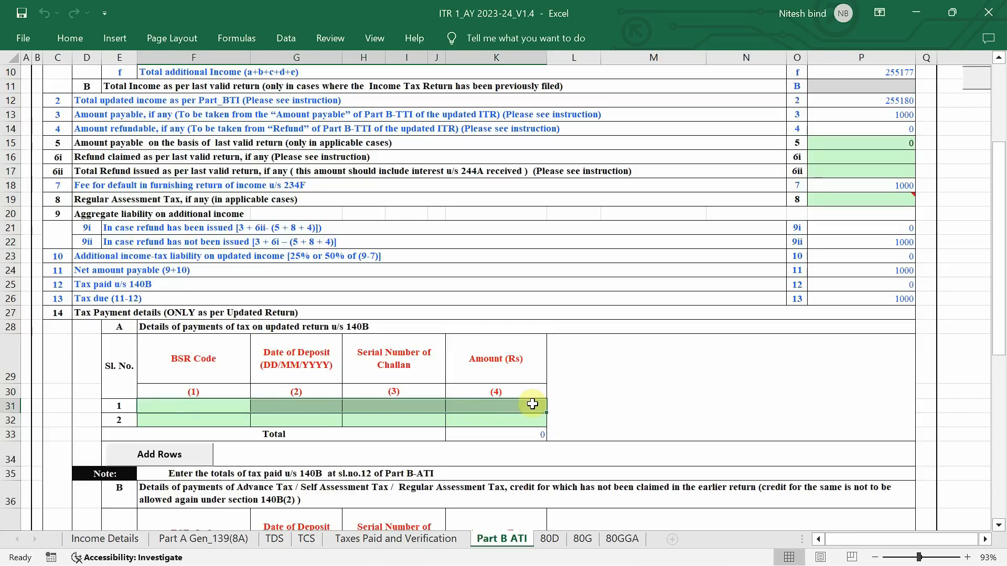
{"action": "scroll", "coordinate": [532, 404], "scroll_direction": "up", "scroll_amount": 2}
{"action": "left_click", "coordinate": [710, 456]}
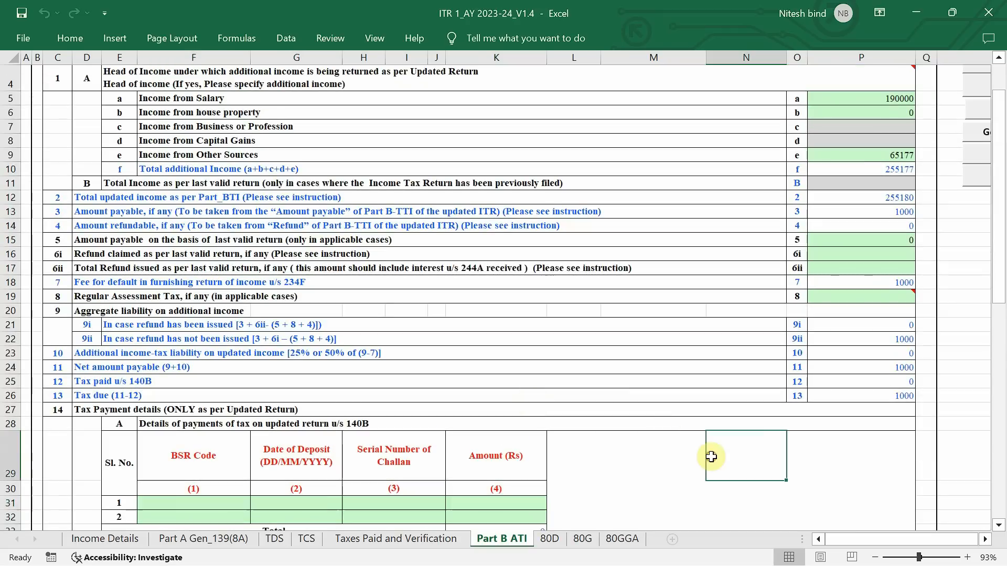
{"action": "left_click", "coordinate": [885, 394]}
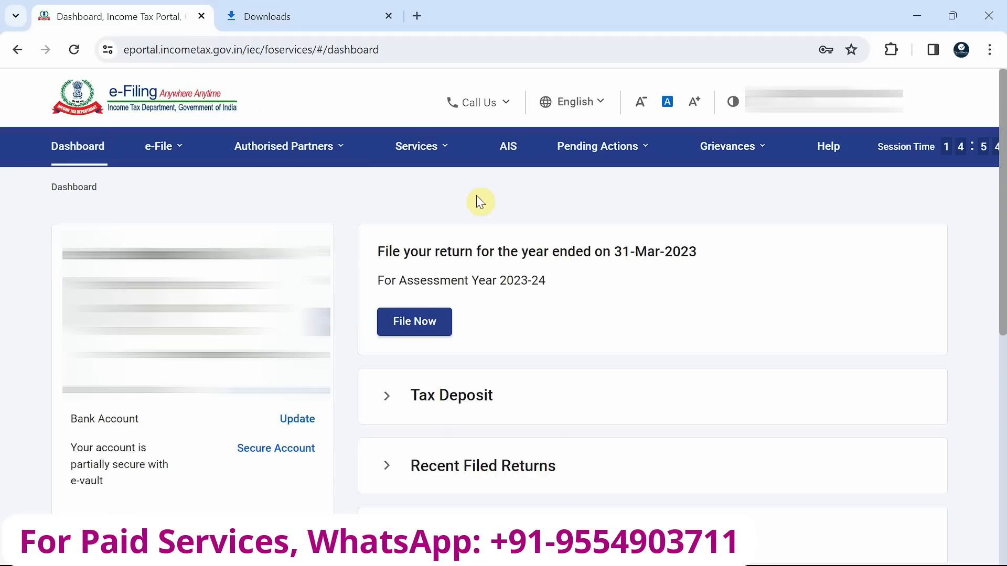
Switch to the Income Tax e-Filing portal and start a new Income Tax payment in e-Pay Tax
{"action": "left_click", "coordinate": [167, 148]}
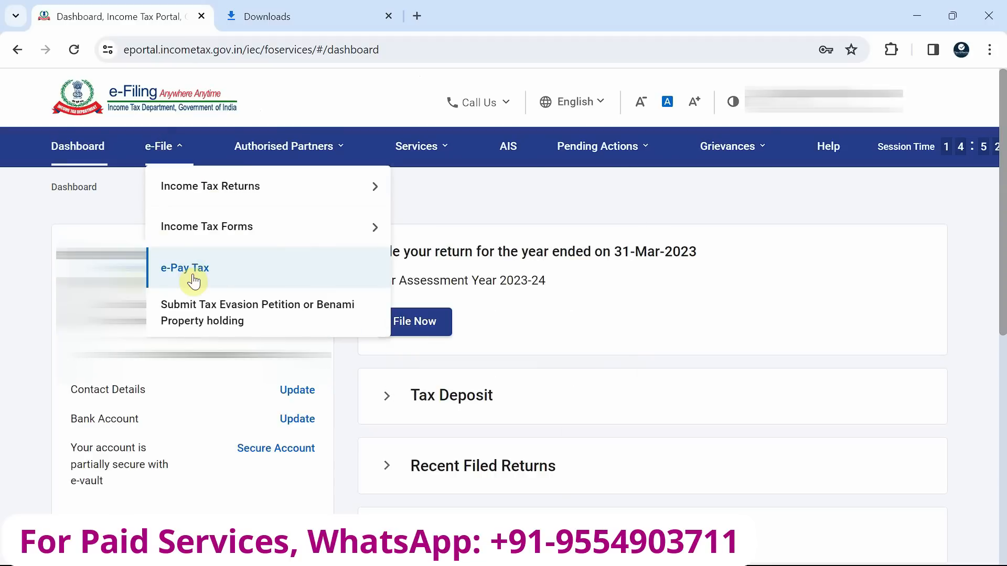
{"action": "left_click", "coordinate": [198, 269]}
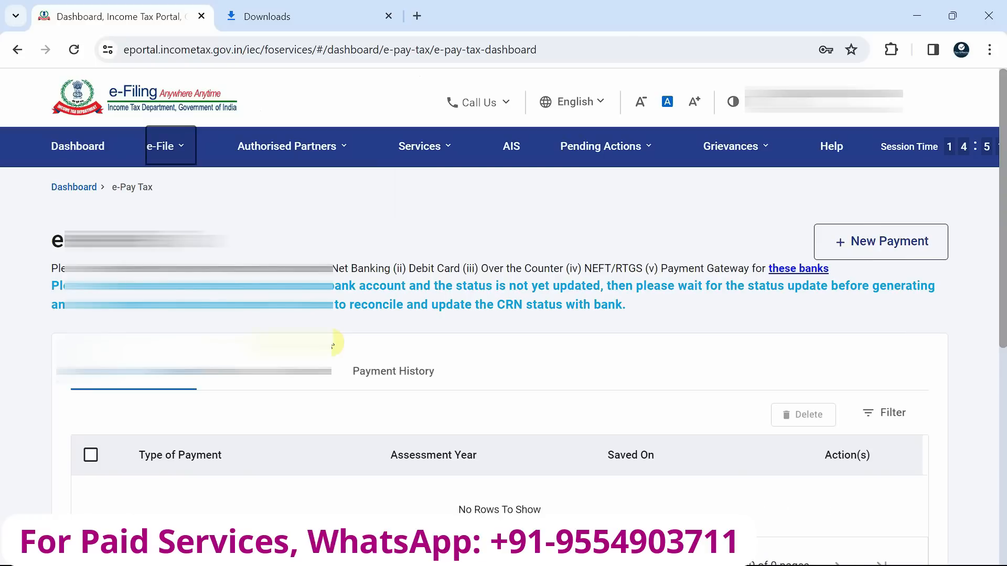
{"action": "left_click", "coordinate": [908, 254]}
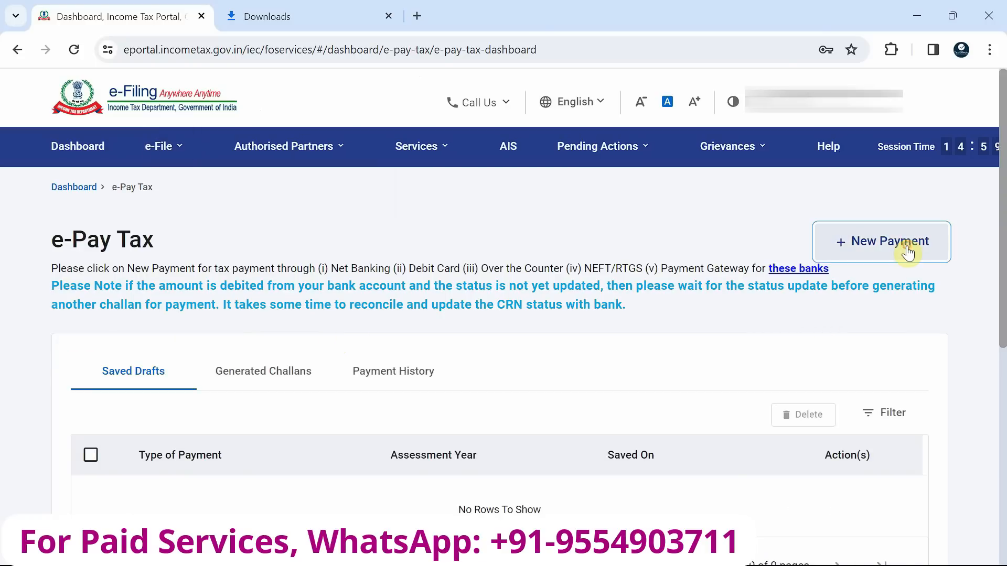
{"action": "scroll", "coordinate": [160, 266], "scroll_direction": "down", "scroll_amount": 2}
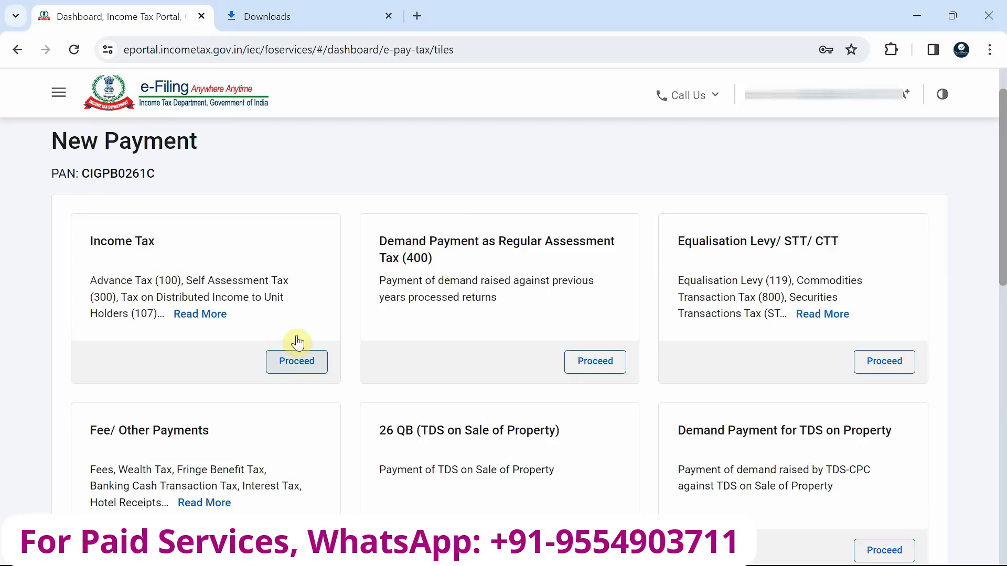
{"action": "left_click", "coordinate": [297, 362]}
Set the payment's assessment year to 2023-24 and its type to Self-Assessment Tax (300), and continue to the tax break-up
{"action": "scroll", "coordinate": [297, 367], "scroll_direction": "down", "scroll_amount": 1}
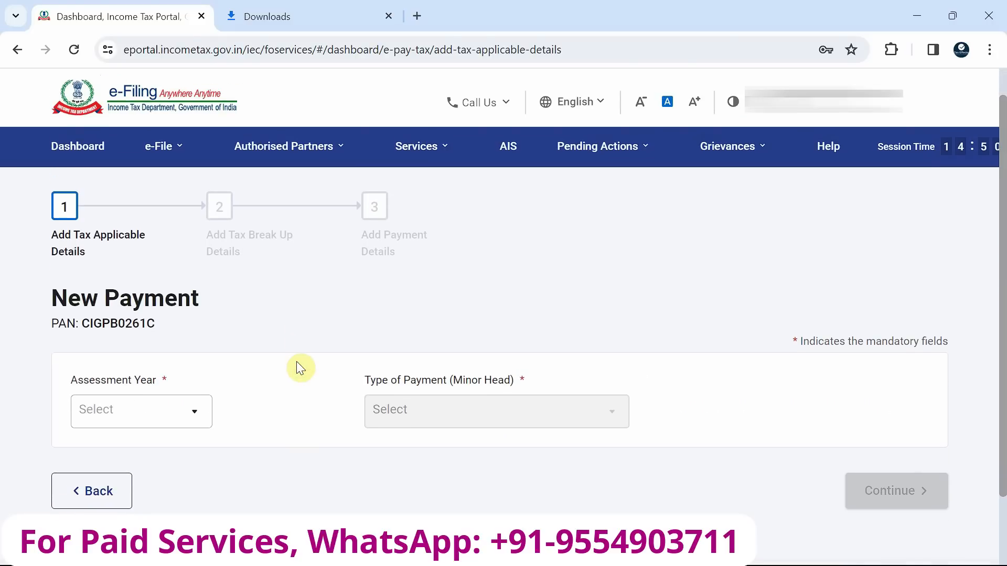
{"action": "left_click", "coordinate": [190, 412]}
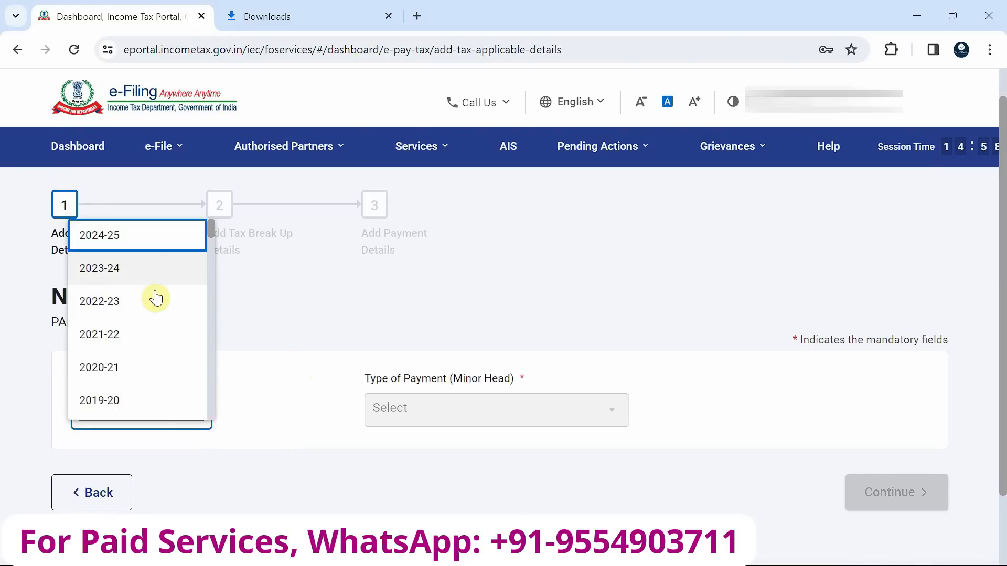
{"action": "left_click", "coordinate": [143, 269]}
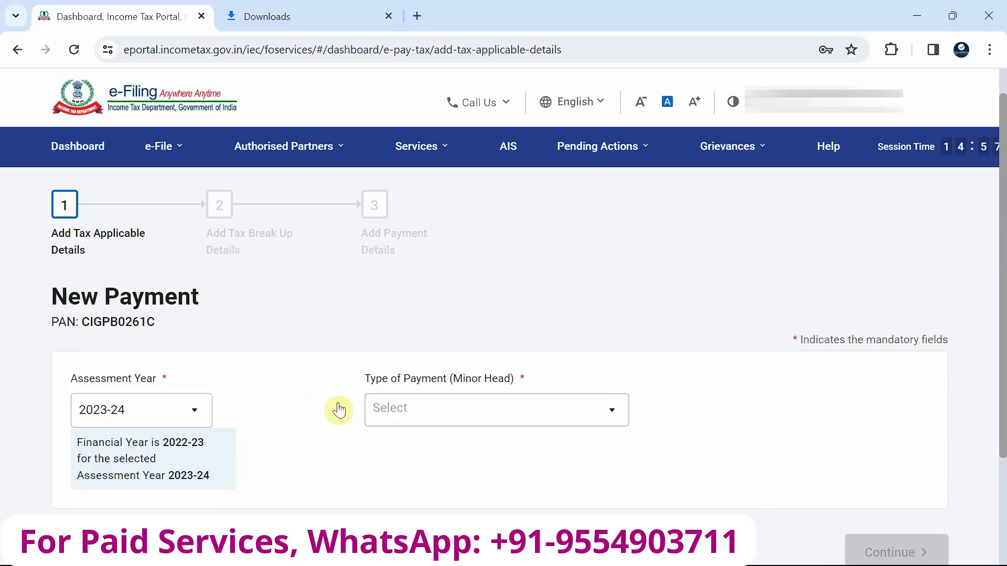
{"action": "left_click", "coordinate": [461, 421]}
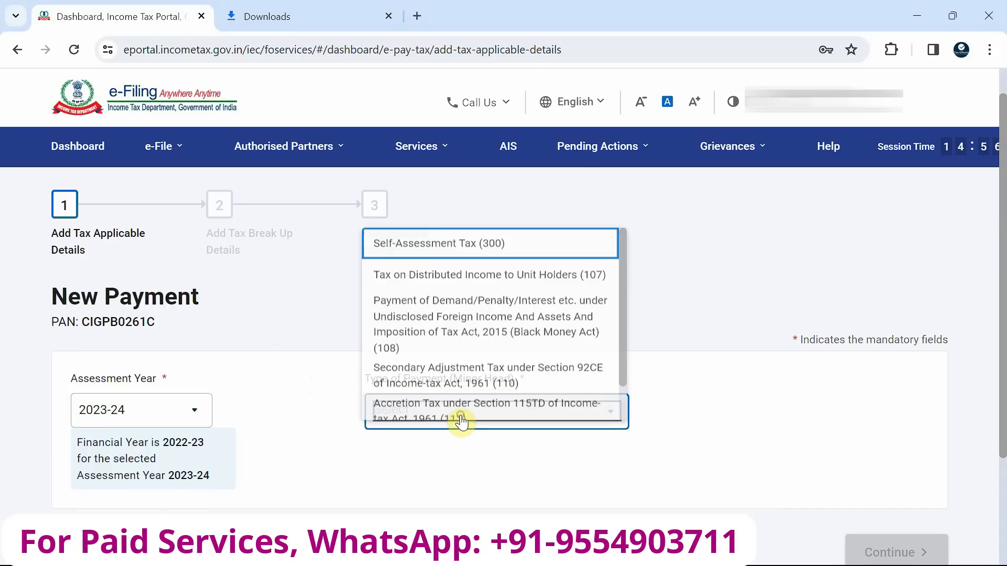
{"action": "left_click", "coordinate": [523, 236]}
{"action": "left_click", "coordinate": [884, 547]}
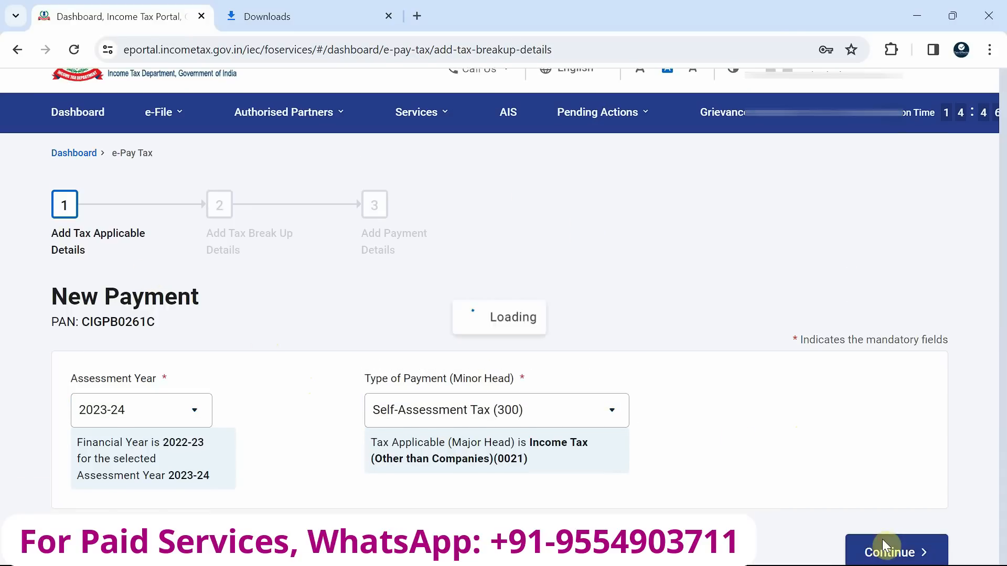
Enter 1,000 under Others in the tax break-up details and continue to the payment mode
{"action": "scroll", "coordinate": [309, 235], "scroll_direction": "down", "scroll_amount": 3}
{"action": "scroll", "coordinate": [308, 233], "scroll_direction": "down", "scroll_amount": 1}
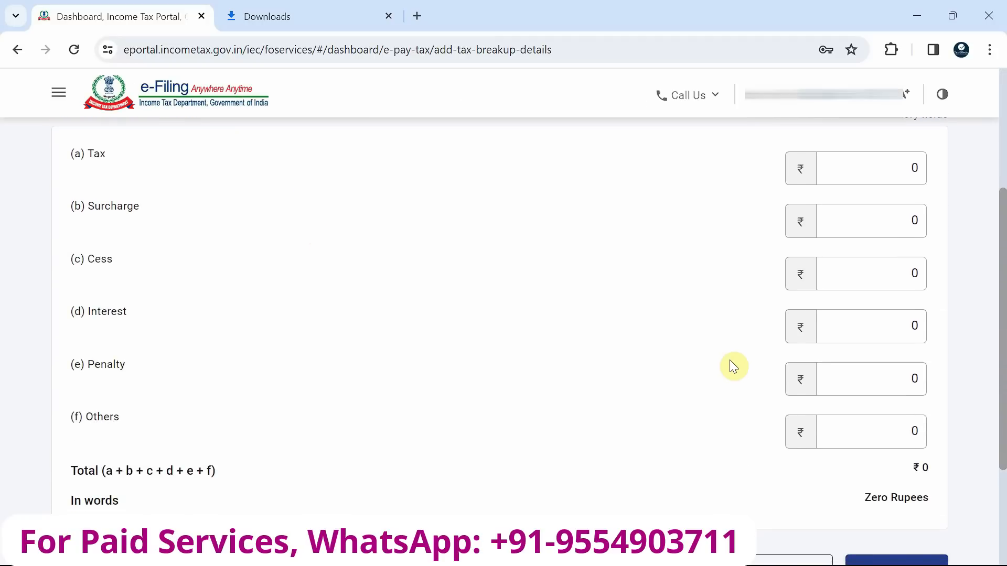
{"action": "left_click", "coordinate": [870, 428]}
{"action": "type", "text": "1000"}
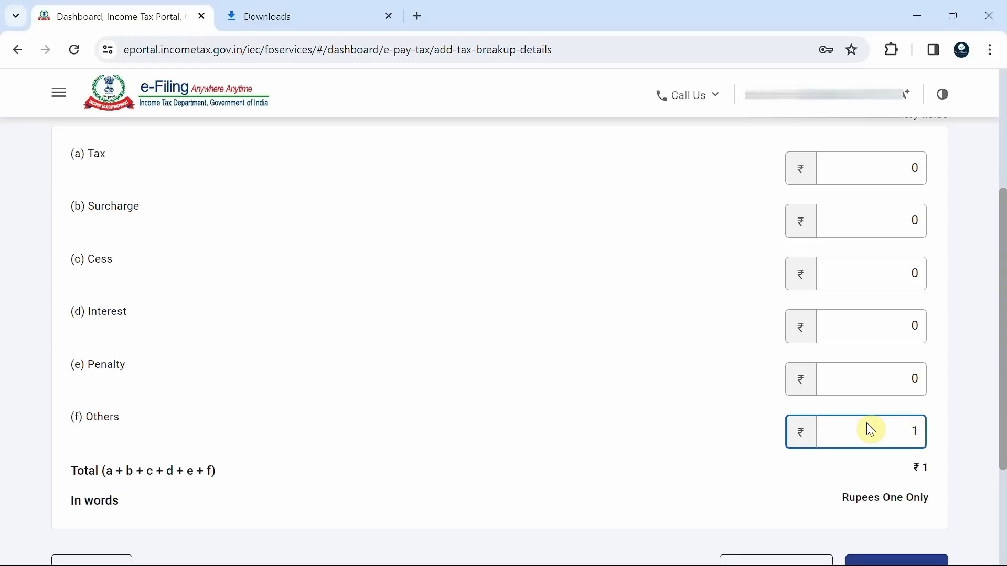
{"action": "left_click", "coordinate": [959, 428]}
{"action": "scroll", "coordinate": [960, 428], "scroll_direction": "down", "scroll_amount": 1}
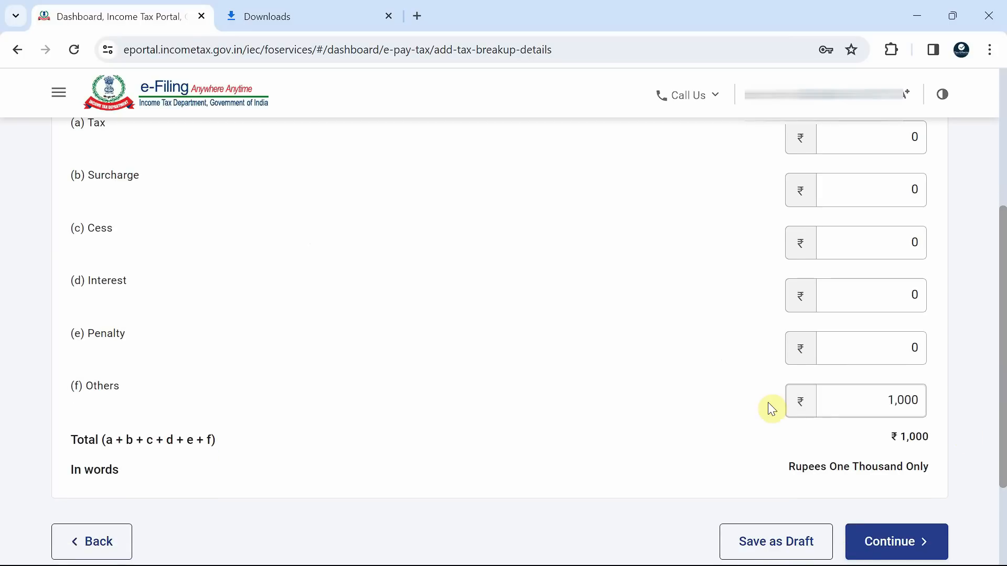
{"action": "scroll", "coordinate": [899, 421], "scroll_direction": "down", "scroll_amount": 1}
{"action": "scroll", "coordinate": [900, 420], "scroll_direction": "down", "scroll_amount": 1}
{"action": "left_click", "coordinate": [899, 465]}
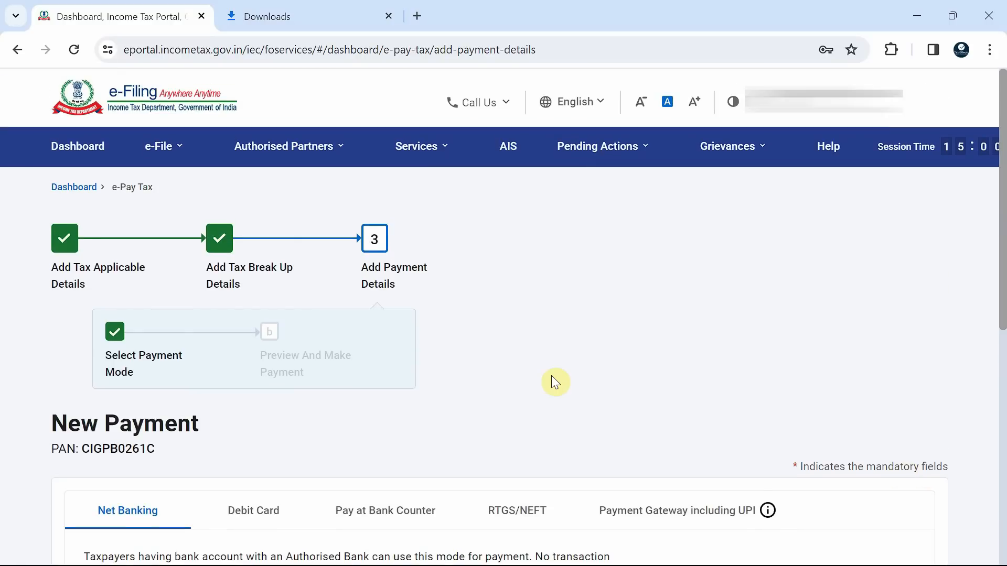
Choose Payment Gateway including UPI with Kotak Mahindra Bank and continue to the payment preview
{"action": "scroll", "coordinate": [555, 382], "scroll_direction": "down", "scroll_amount": 4}
{"action": "scroll", "coordinate": [555, 382], "scroll_direction": "down", "scroll_amount": 1}
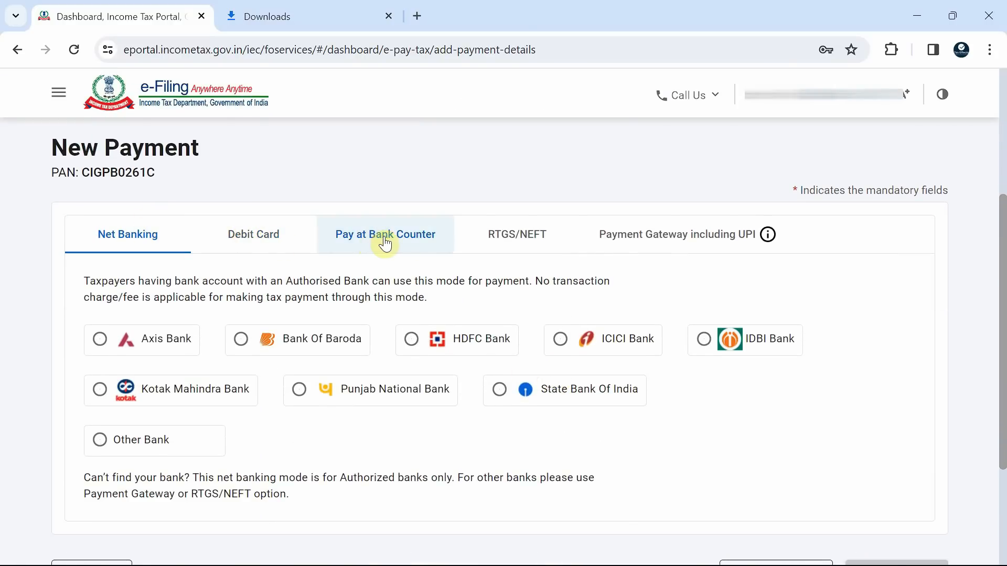
{"action": "left_click", "coordinate": [685, 243]}
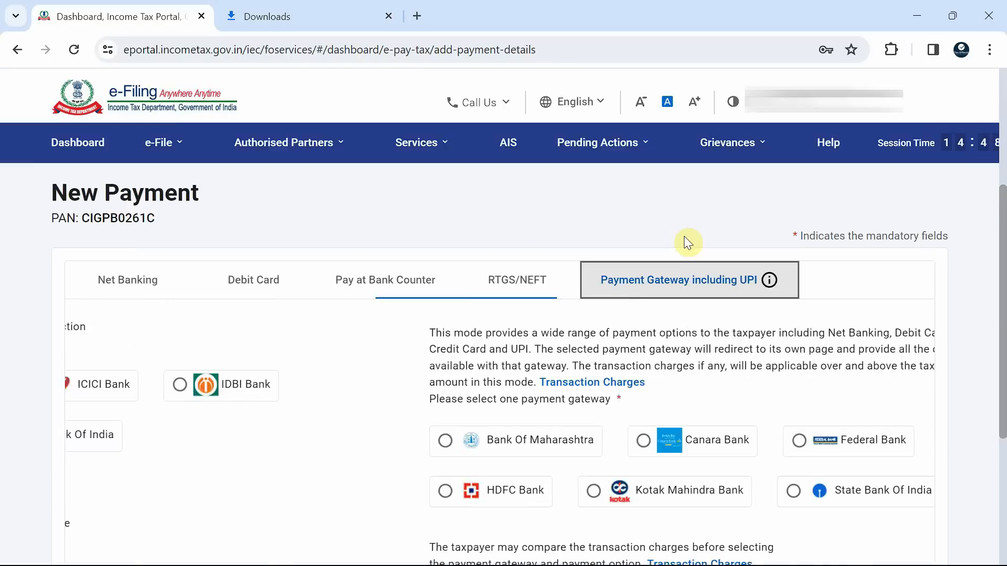
{"action": "scroll", "coordinate": [450, 403], "scroll_direction": "down", "scroll_amount": 1}
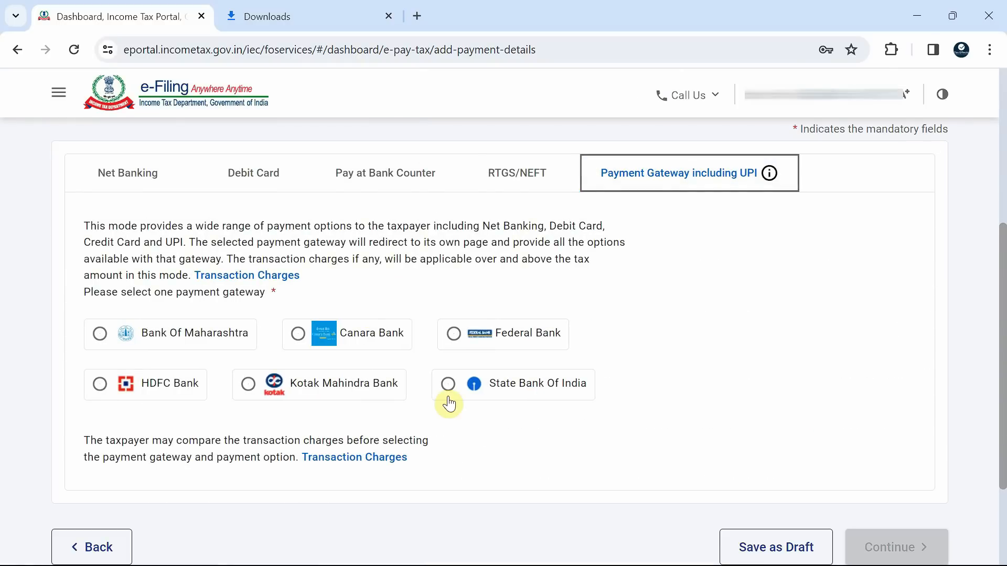
{"action": "left_click", "coordinate": [331, 391]}
{"action": "scroll", "coordinate": [703, 457], "scroll_direction": "down", "scroll_amount": 1}
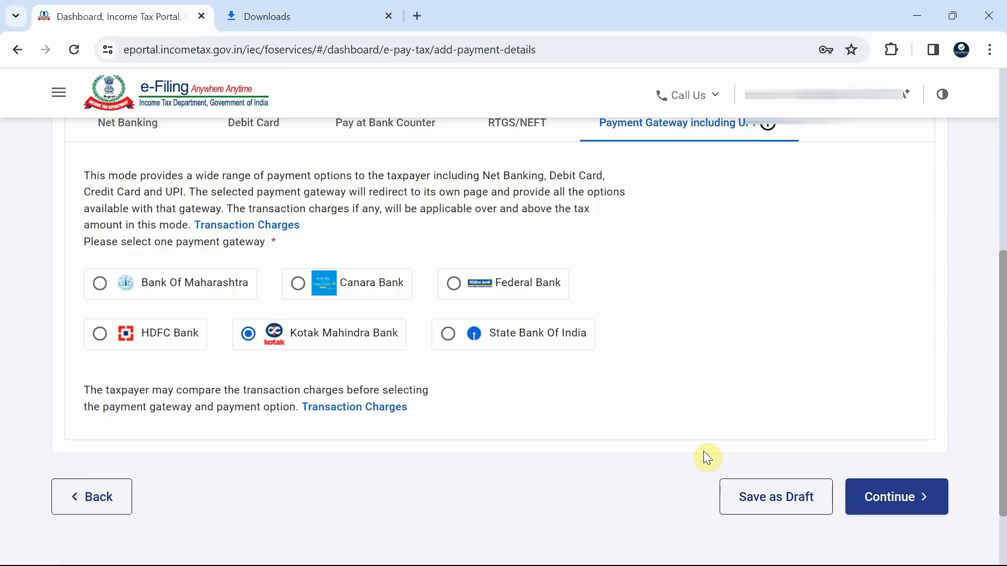
{"action": "left_click", "coordinate": [886, 509]}
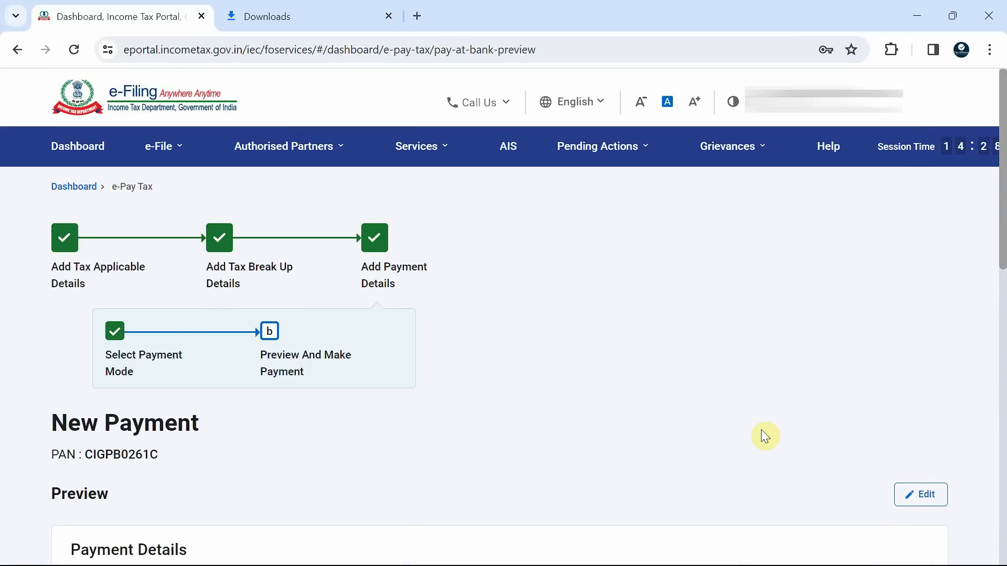
Review the assessment year, tax heads and tax break-up amounts in the payment preview
{"action": "scroll", "coordinate": [761, 430], "scroll_direction": "down", "scroll_amount": 5}
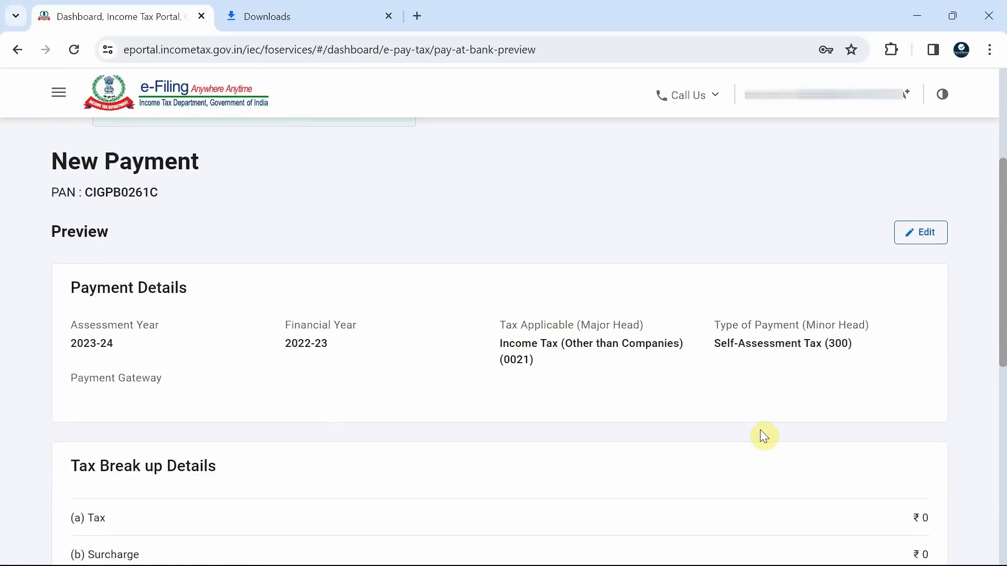
{"action": "scroll", "coordinate": [463, 369], "scroll_direction": "down", "scroll_amount": 2}
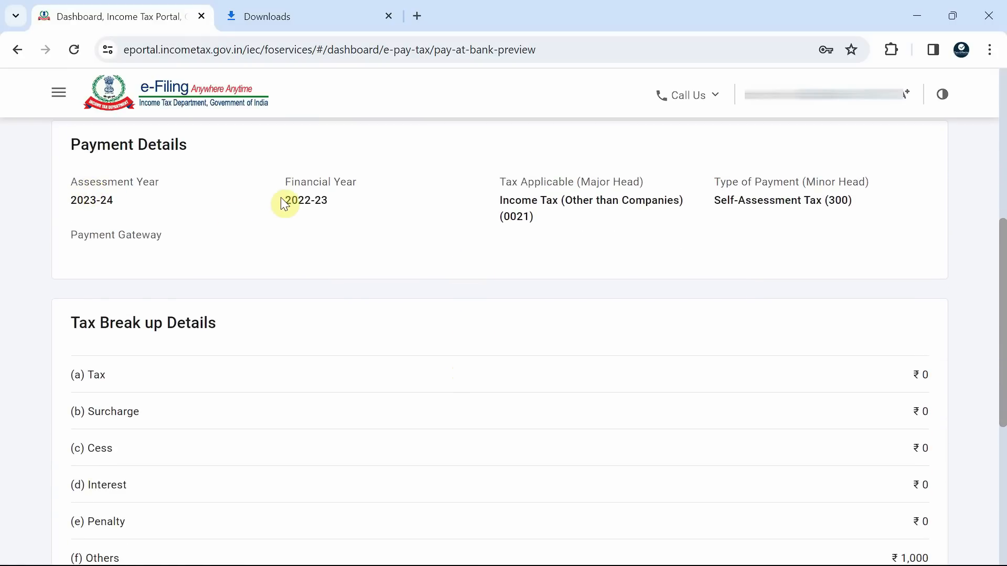
{"action": "scroll", "coordinate": [375, 232], "scroll_direction": "down", "scroll_amount": 3}
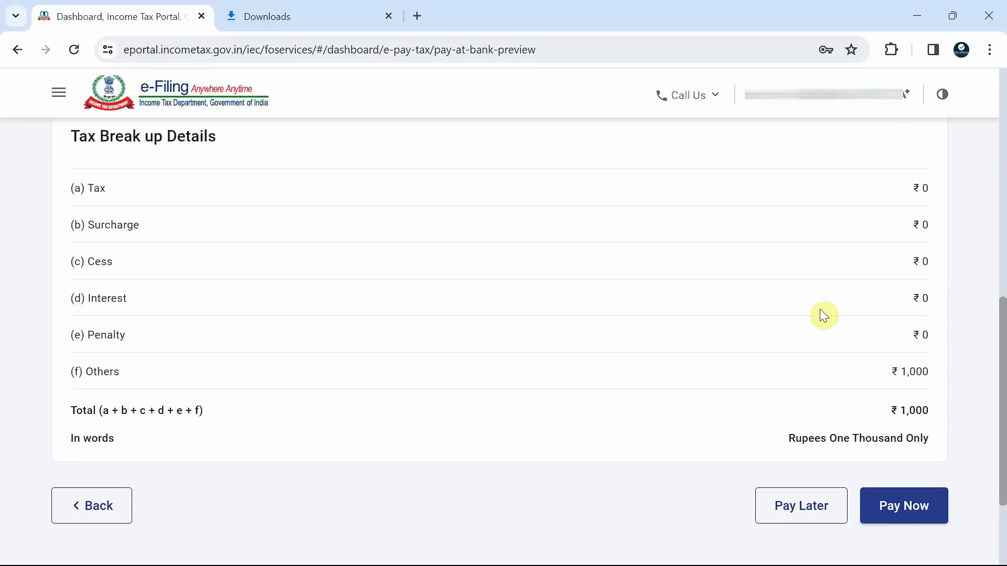
{"action": "scroll", "coordinate": [703, 229], "scroll_direction": "up", "scroll_amount": 4}
{"action": "scroll", "coordinate": [702, 227], "scroll_direction": "down", "scroll_amount": 6}
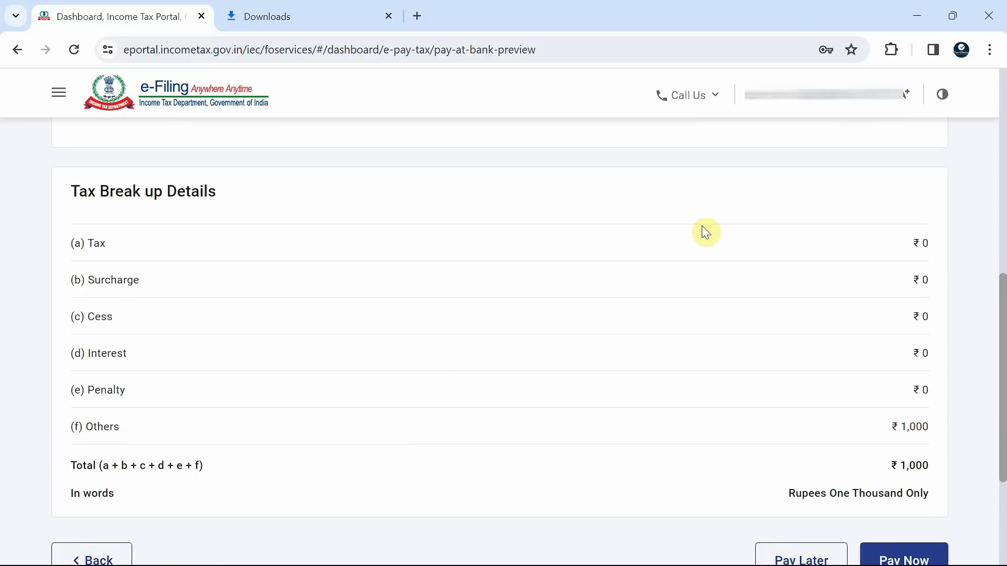
Proceed to pay now, agree to the terms and conditions, and submit the payment to the bank
{"action": "left_click", "coordinate": [913, 378]}
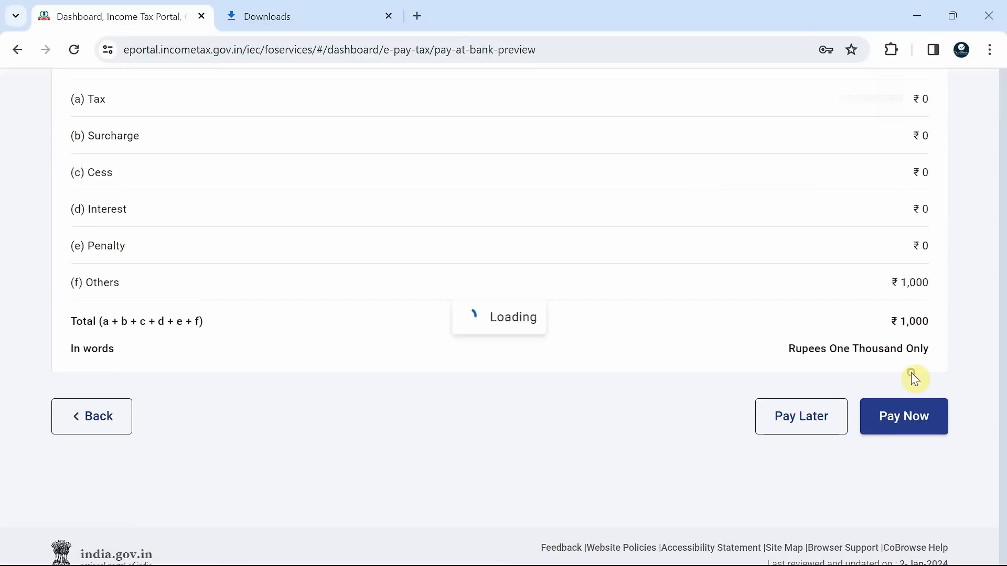
{"action": "scroll", "coordinate": [457, 322], "scroll_direction": "down", "scroll_amount": 10}
{"action": "scroll", "coordinate": [456, 322], "scroll_direction": "down", "scroll_amount": 3}
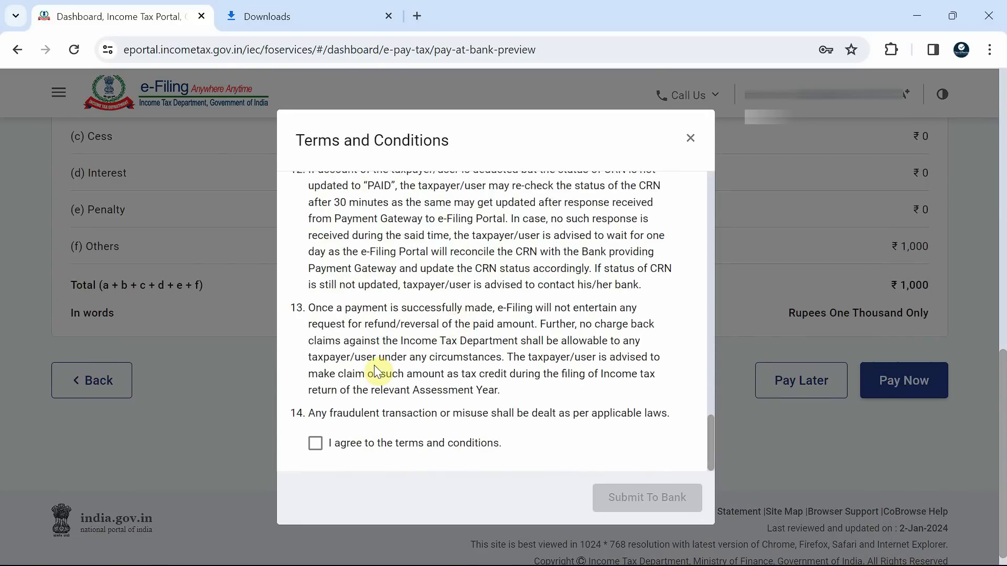
{"action": "left_click", "coordinate": [365, 443]}
{"action": "left_click", "coordinate": [648, 498]}
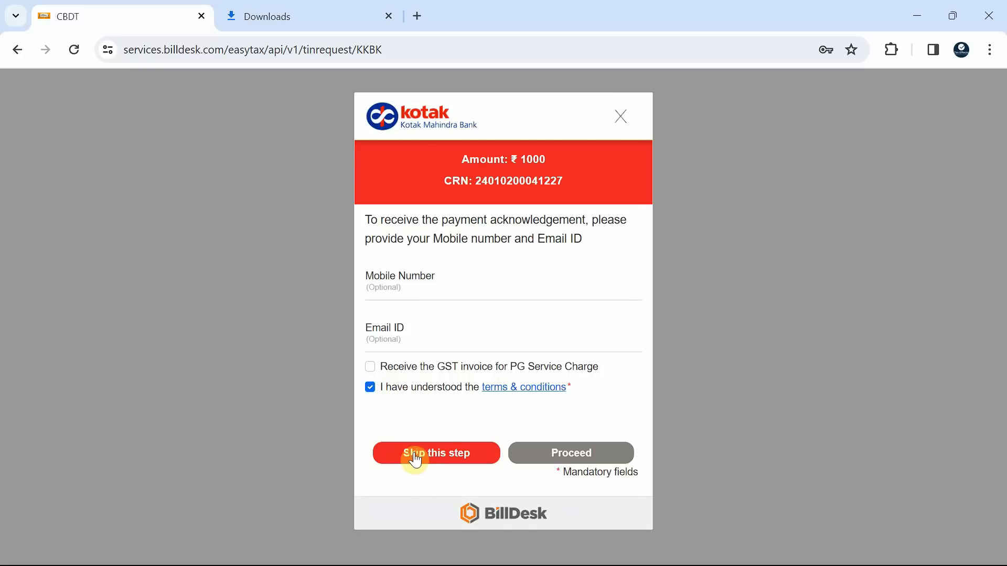
Choose UPI for the ₹1000 payment on the Kotak gateway and reveal the QR code for scanning
{"action": "left_click", "coordinate": [416, 457]}
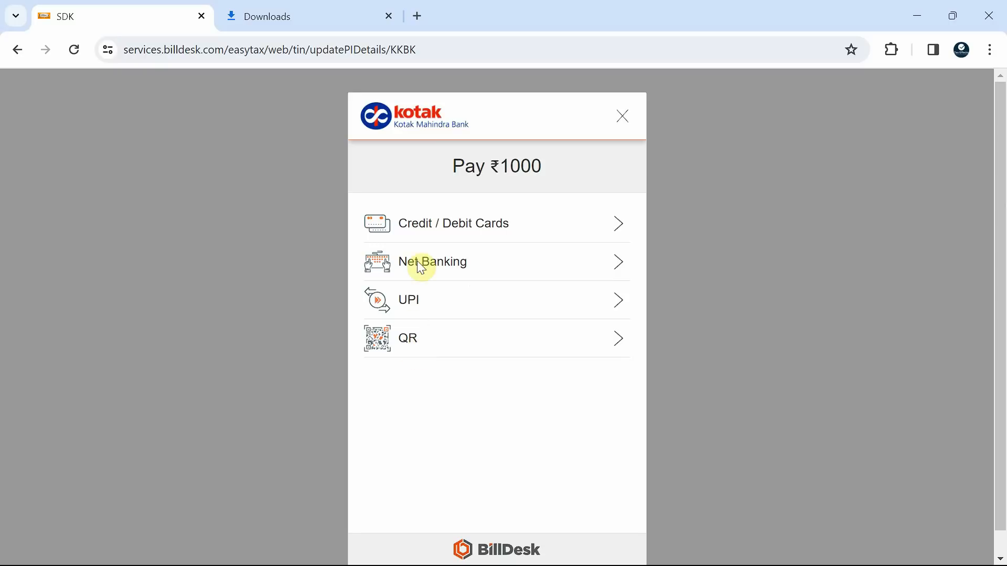
{"action": "left_click", "coordinate": [423, 308]}
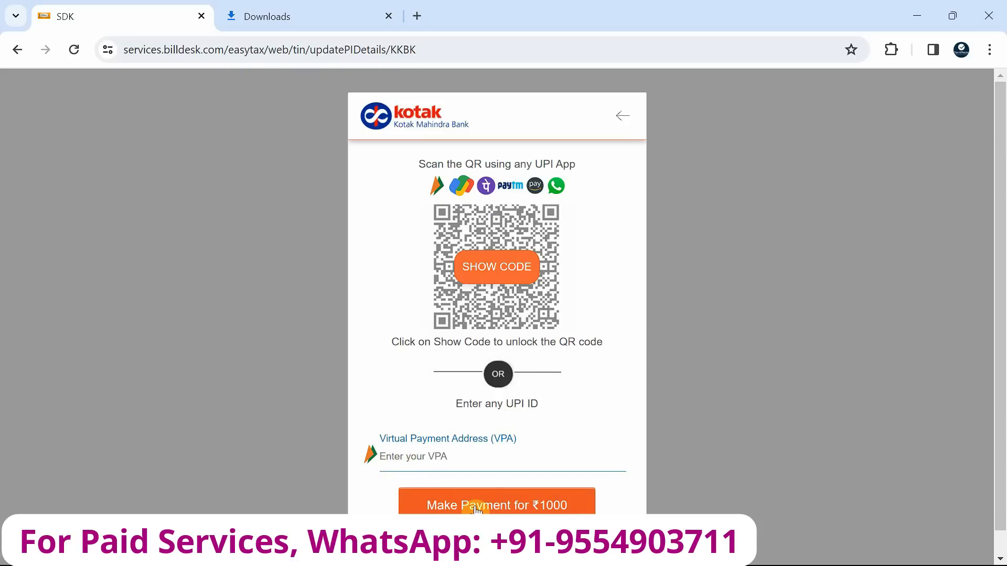
{"action": "left_click", "coordinate": [500, 278]}
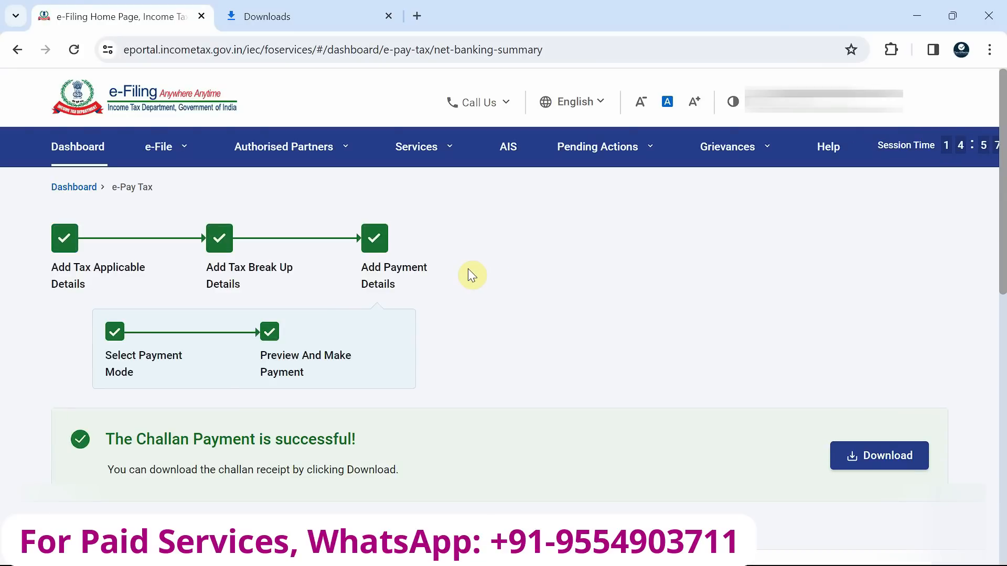
Download the challan receipt PDF and open it at the date of deposit, BSR code and challan number
{"action": "scroll", "coordinate": [787, 399], "scroll_direction": "down", "scroll_amount": 2}
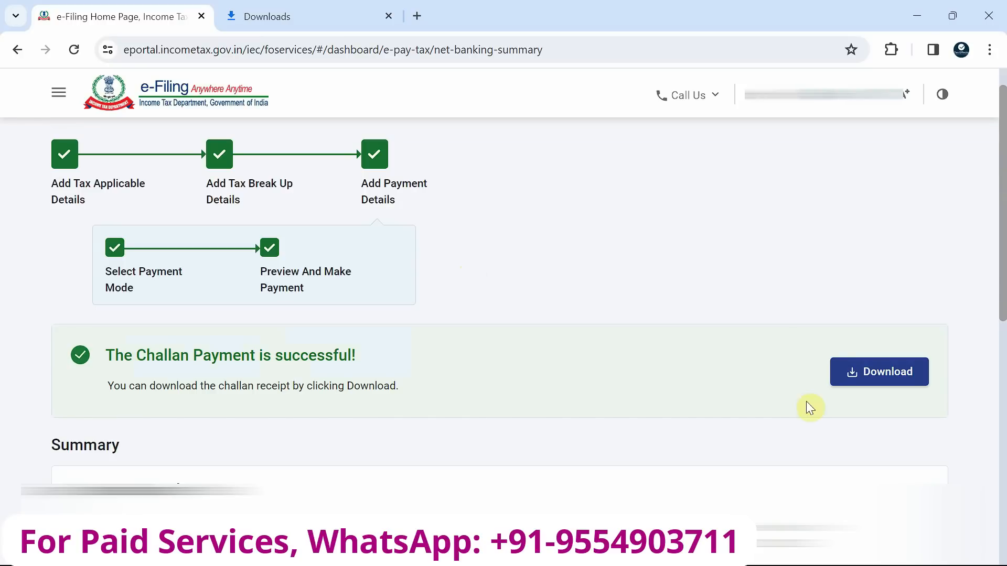
{"action": "left_click", "coordinate": [871, 384]}
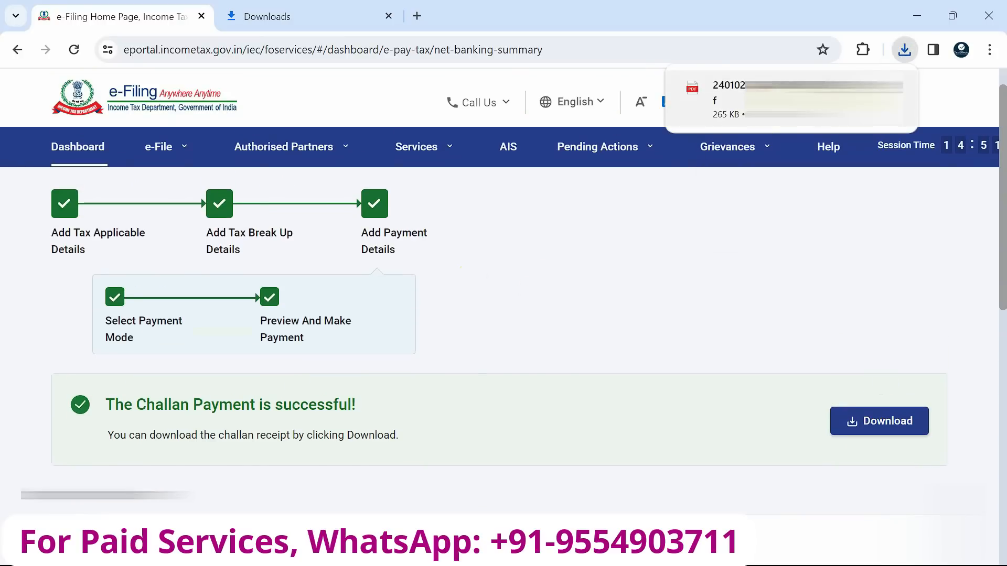
{"action": "left_click", "coordinate": [821, 100]}
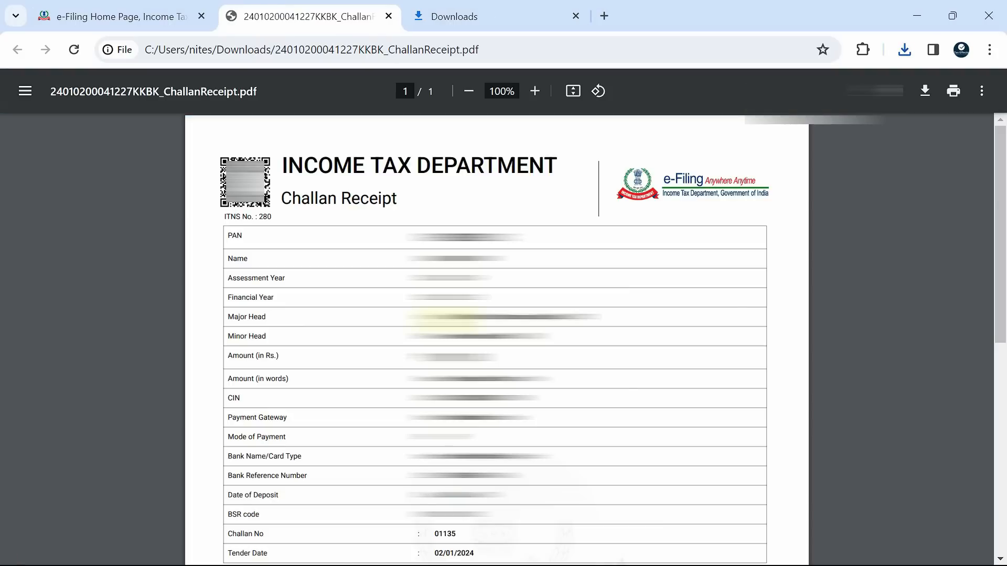
{"action": "scroll", "coordinate": [496, 341], "scroll_direction": "down", "scroll_amount": 3}
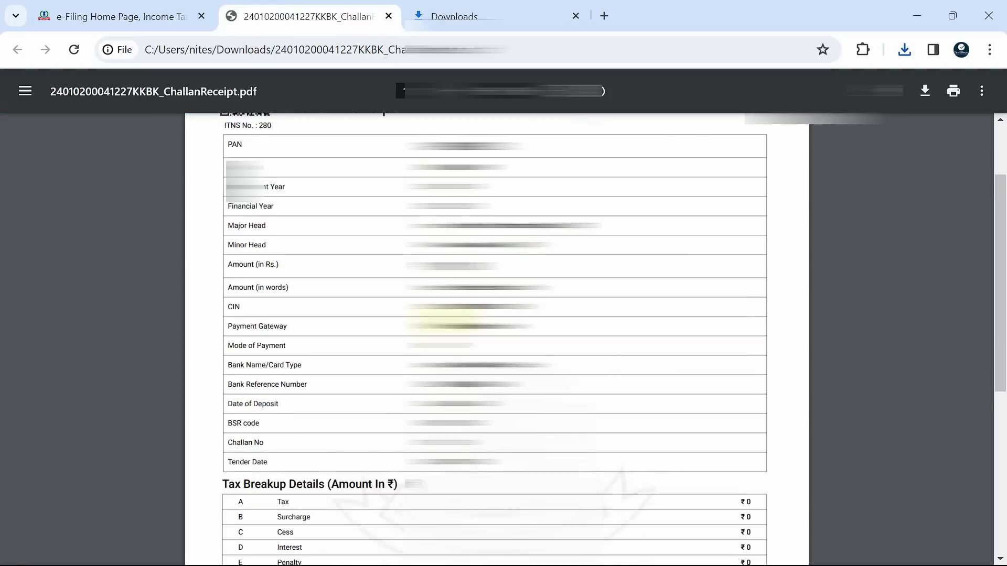
Fill the first payment row u/s 140B in Part B ATI with BSR code 0180002, deposit date 02/01/2024, the challan serial number and amount 1000
{"action": "scroll", "coordinate": [449, 319], "scroll_direction": "down", "scroll_amount": 1}
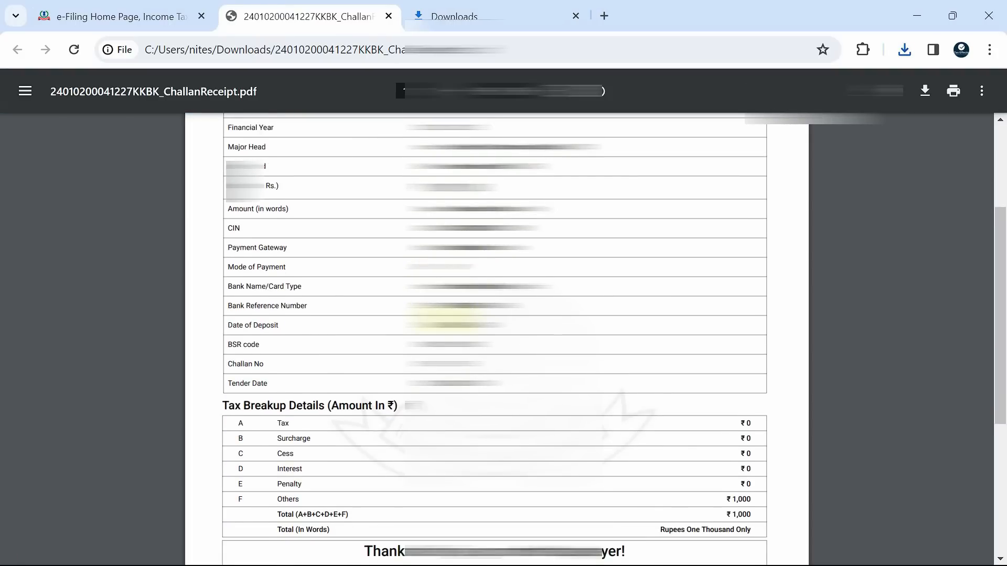
{"action": "scroll", "coordinate": [448, 319], "scroll_direction": "up", "scroll_amount": 3}
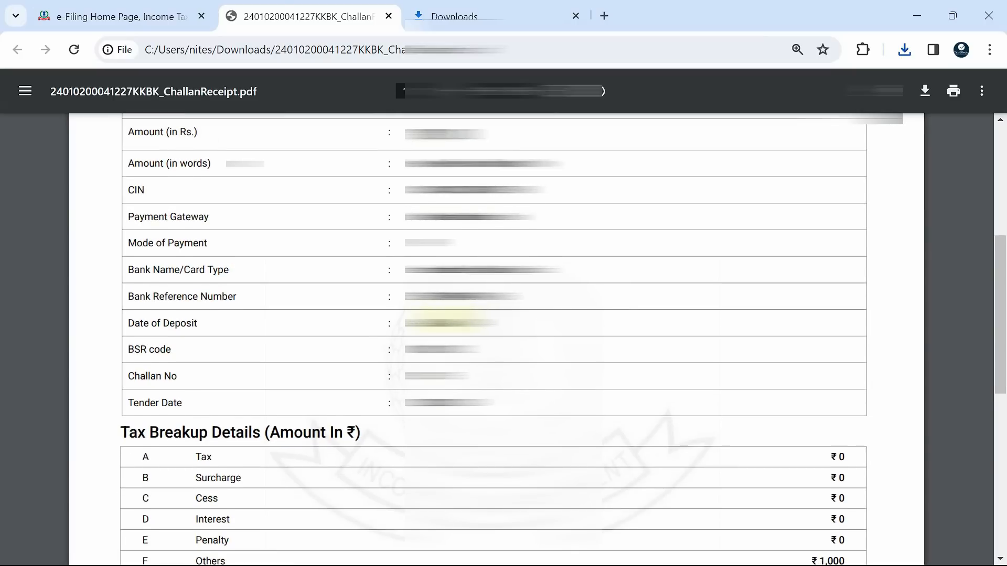
{"action": "scroll", "coordinate": [433, 313], "scroll_direction": "down", "scroll_amount": 1}
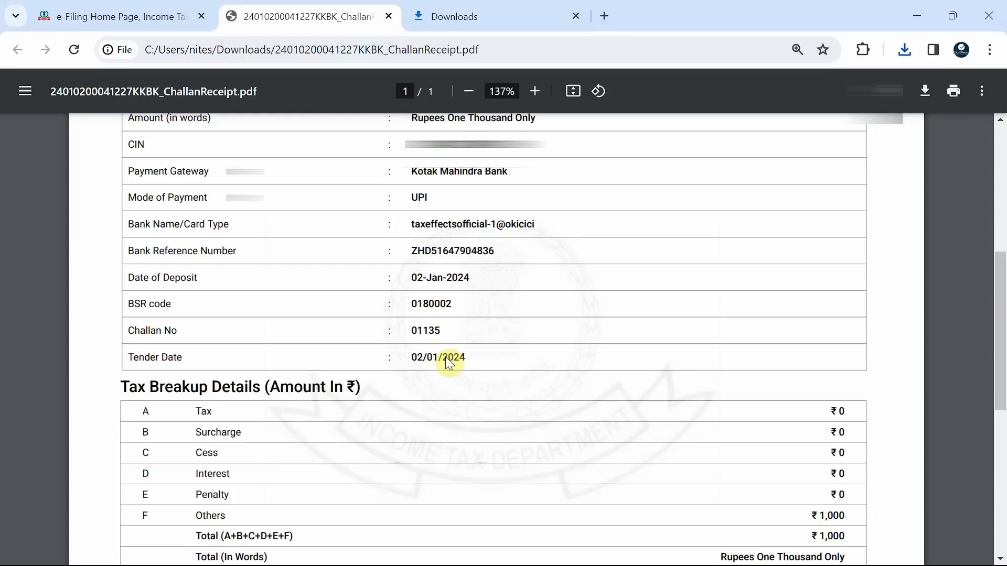
{"action": "key", "text": "alt+Tab"}
{"action": "scroll", "coordinate": [224, 337], "scroll_direction": "down", "scroll_amount": 2}
{"action": "left_click", "coordinate": [208, 319]}
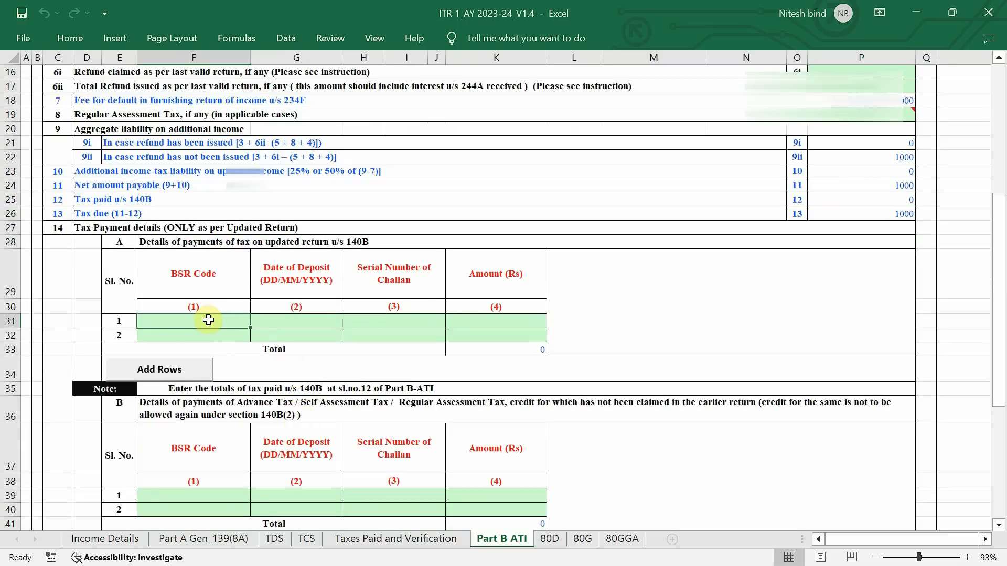
{"action": "left_click", "coordinate": [300, 321]}
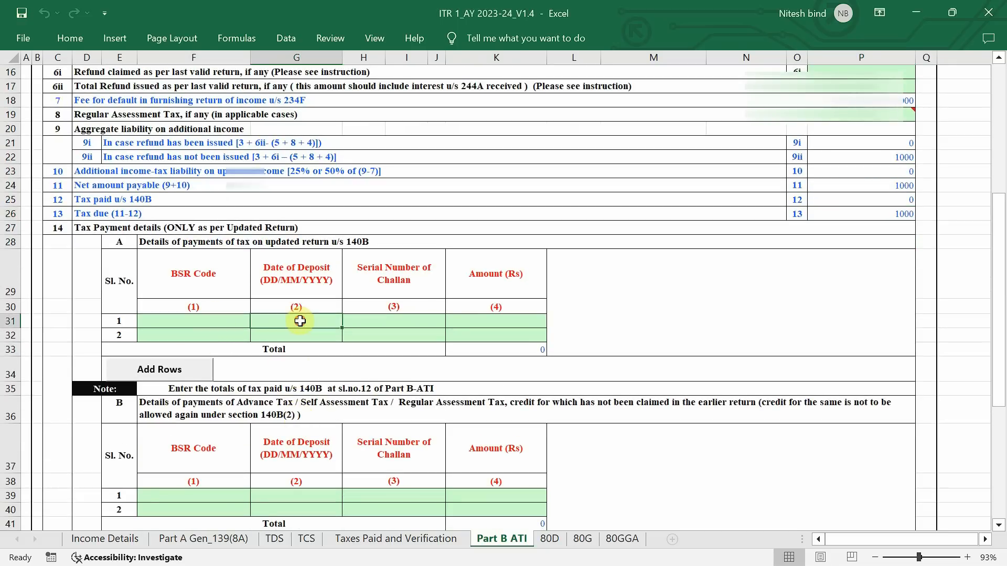
{"action": "left_click", "coordinate": [412, 318]}
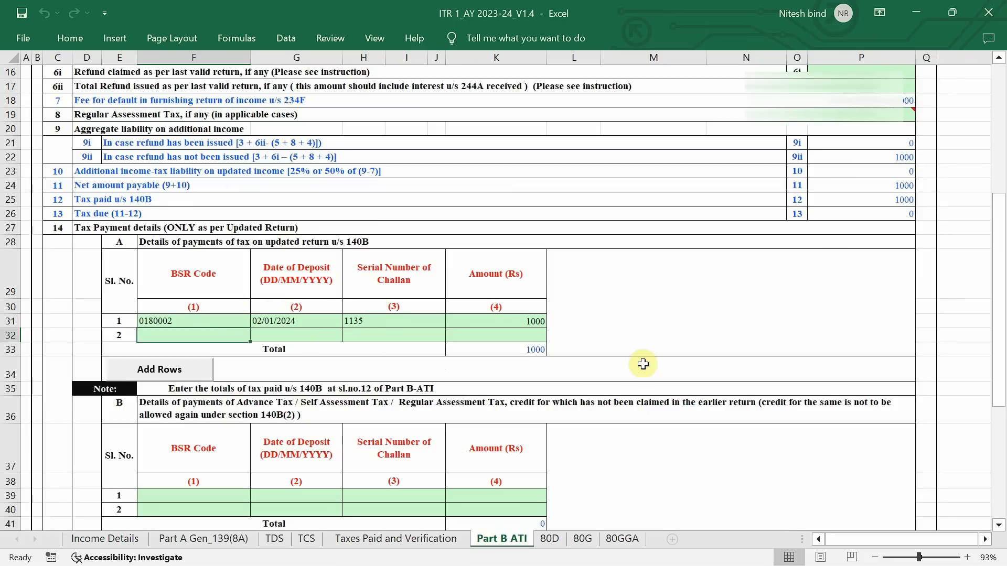
Check the tax paid u/s 140B and tax due rows against the challan entry in Part B ATI
{"action": "scroll", "coordinate": [642, 364], "scroll_direction": "up", "scroll_amount": 3}
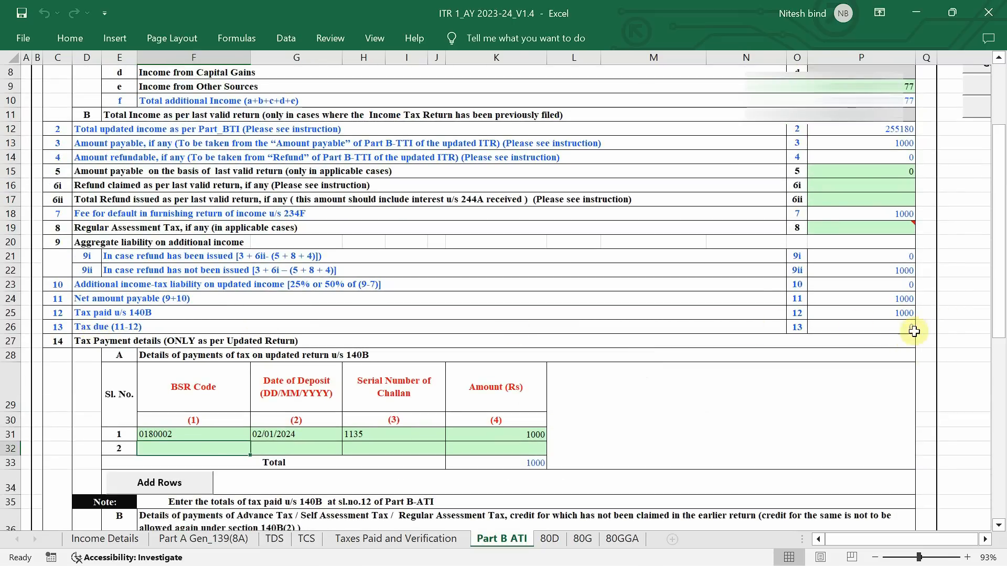
{"action": "left_click_drag", "start_coordinate": [66, 312], "coordinate": [90, 313]}
{"action": "left_click_drag", "start_coordinate": [483, 314], "coordinate": [848, 308]}
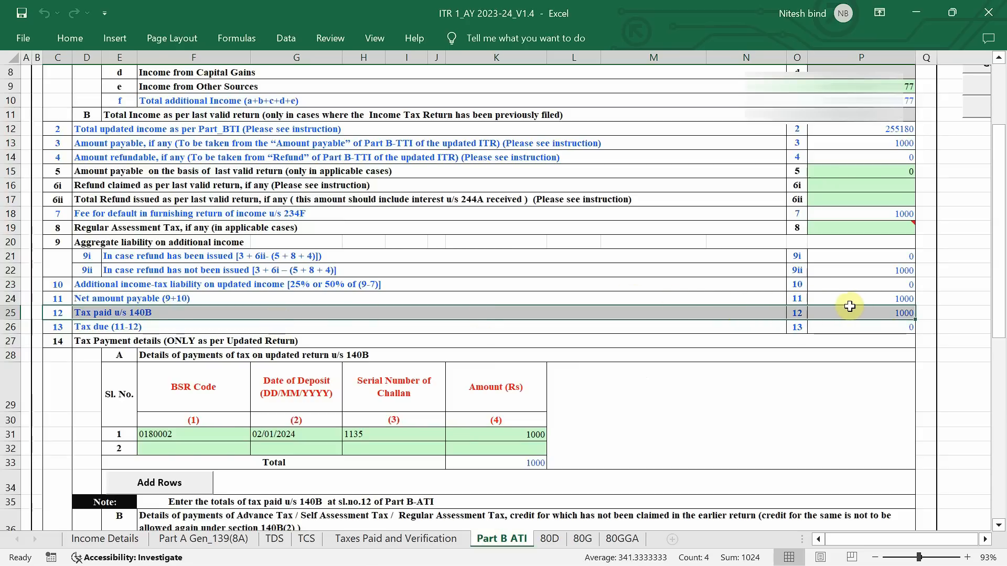
{"action": "left_click", "coordinate": [724, 421]}
{"action": "scroll", "coordinate": [725, 420], "scroll_direction": "down", "scroll_amount": 5}
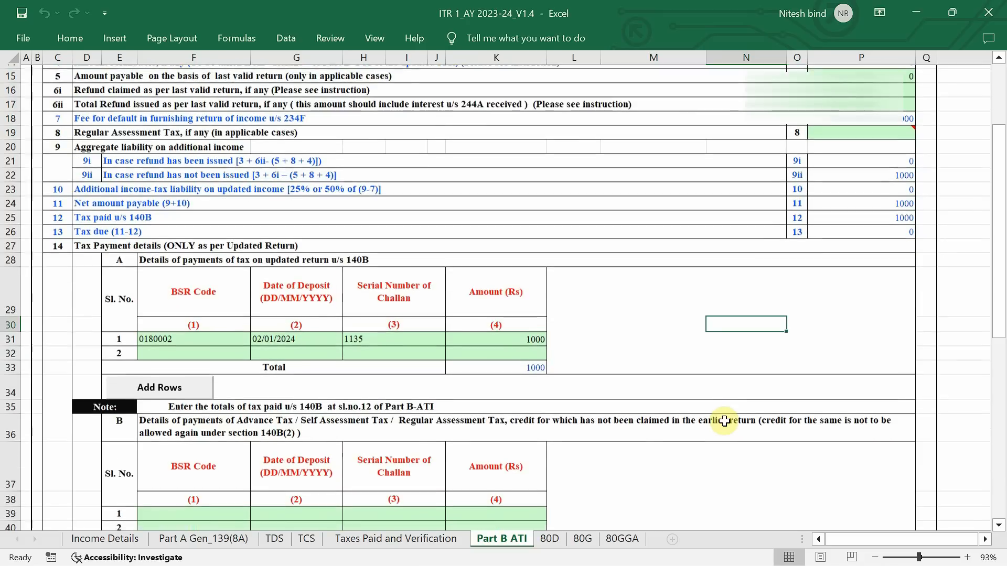
Recalculate the tax from the Income Details sheet
{"action": "left_click", "coordinate": [124, 539]}
{"action": "scroll", "coordinate": [759, 328], "scroll_direction": "up", "scroll_amount": 15}
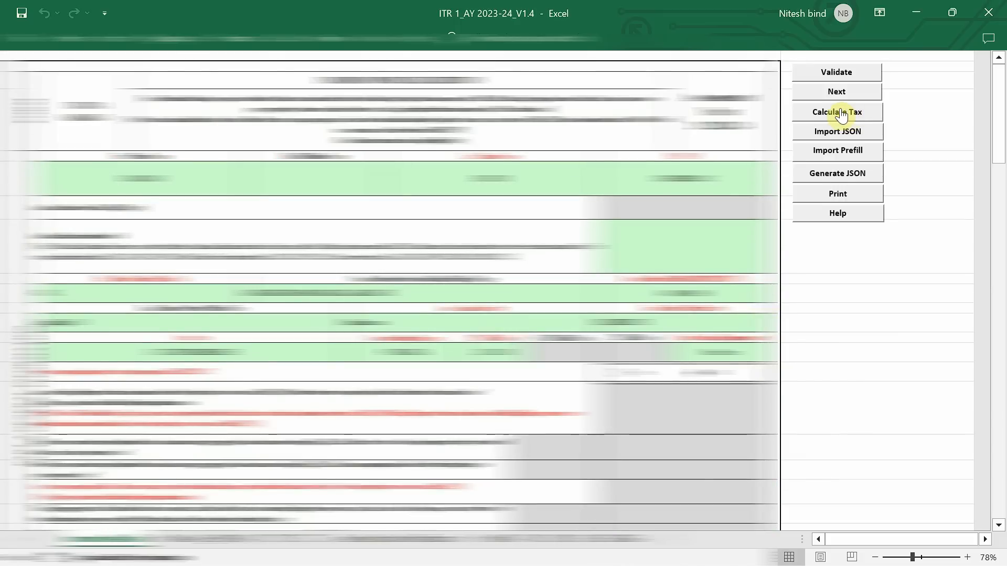
{"action": "left_click", "coordinate": [846, 110]}
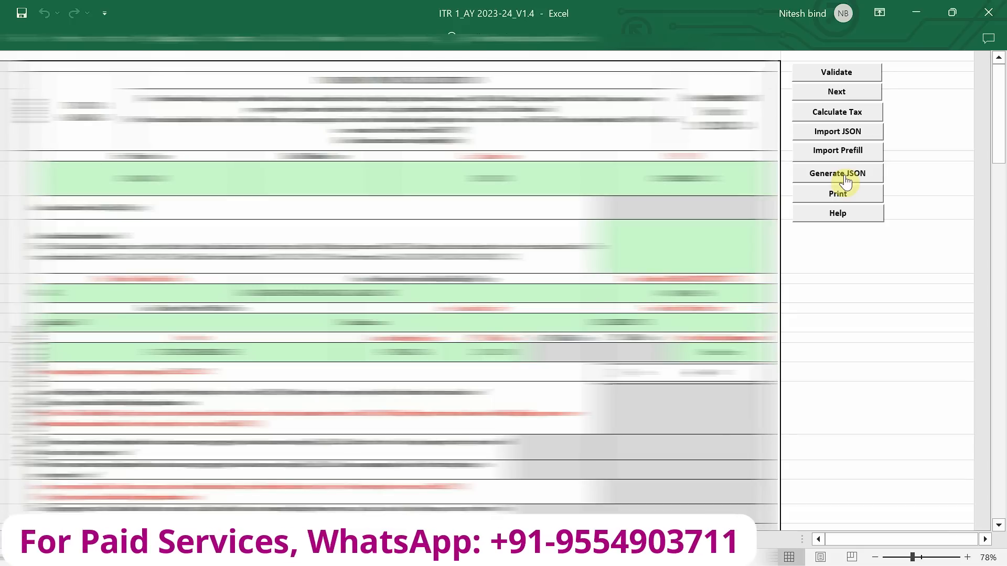
Generate the return's JSON, acknowledge the alert, and save the JSON file from the verification preview sheet
{"action": "left_click", "coordinate": [838, 178]}
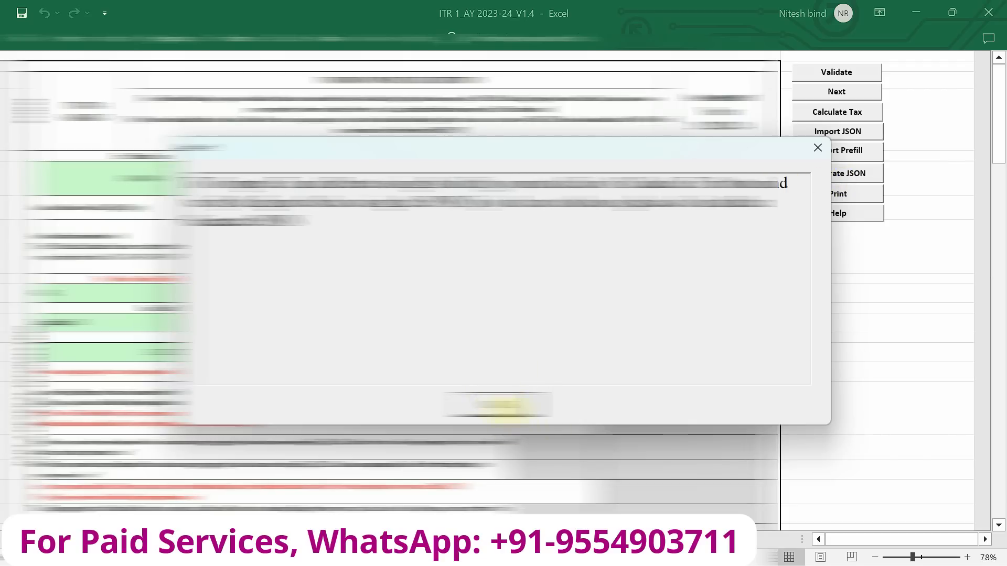
{"action": "left_click", "coordinate": [505, 405]}
{"action": "left_click", "coordinate": [505, 405]}
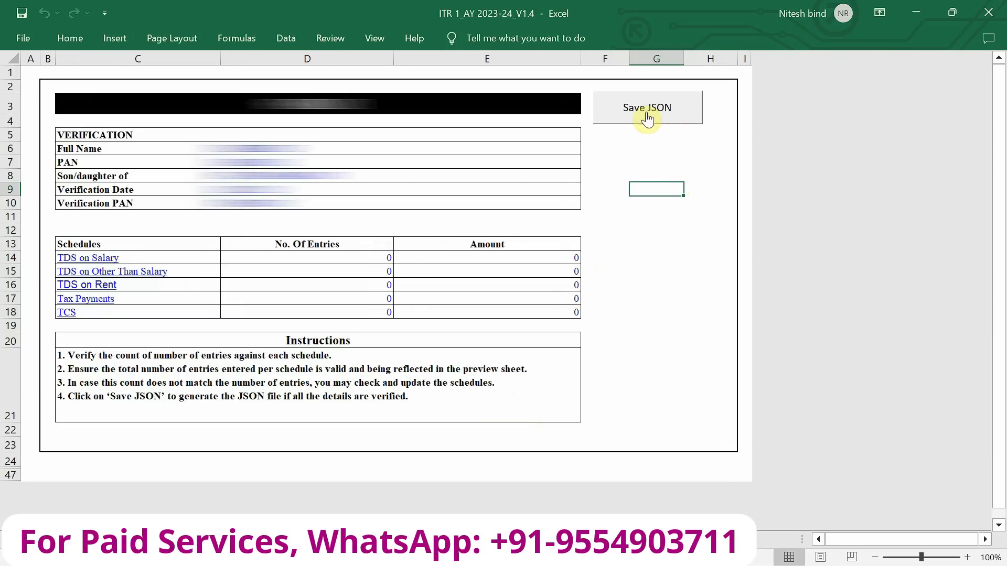
{"action": "left_click", "coordinate": [665, 110]}
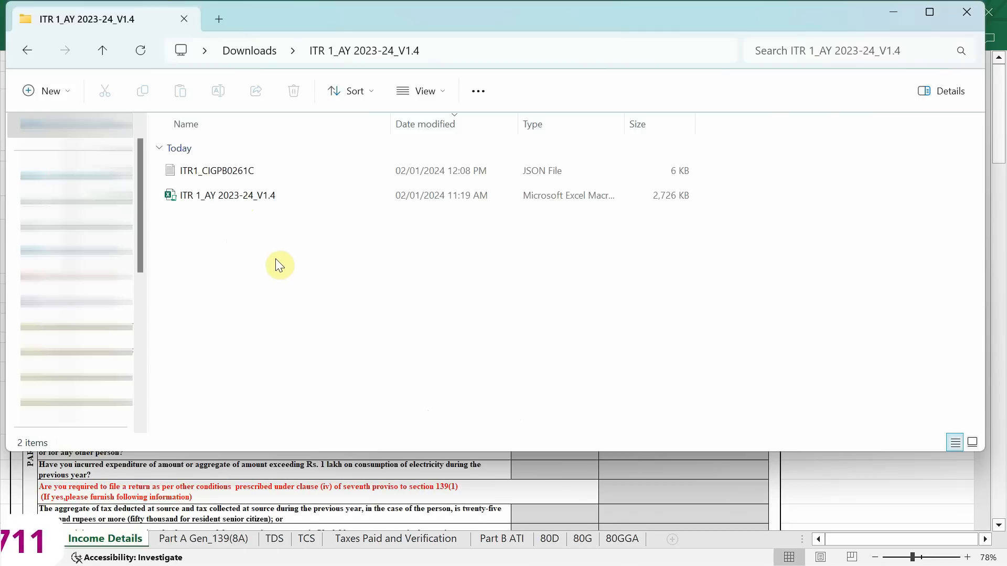
Locate the saved return JSON next to the Excel utility in the ITR 1_AY 2023-24_V1.4 downloads folder
{"action": "left_click", "coordinate": [219, 200]}
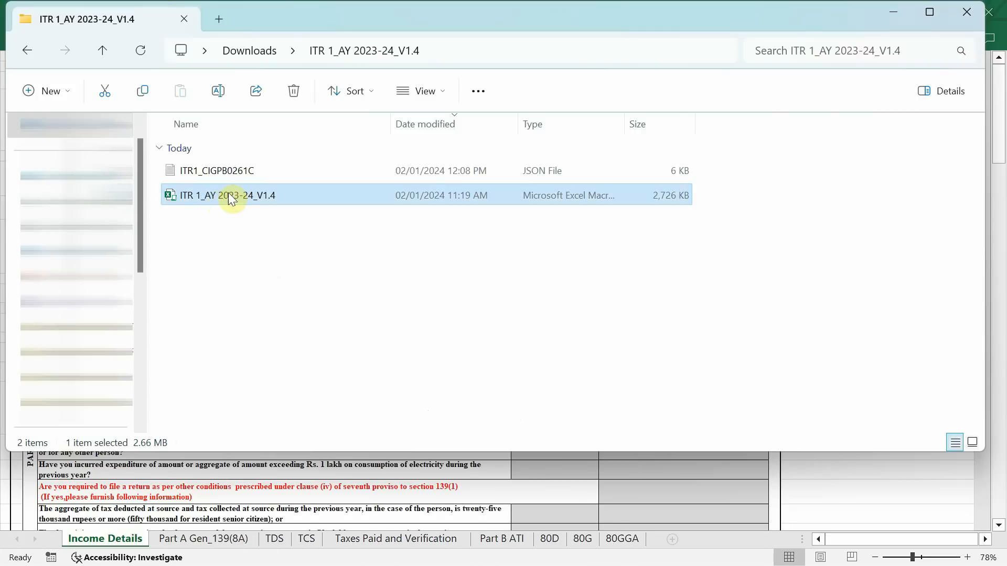
{"action": "left_click", "coordinate": [224, 174]}
{"action": "left_click", "coordinate": [220, 195]}
{"action": "left_click", "coordinate": [207, 166]}
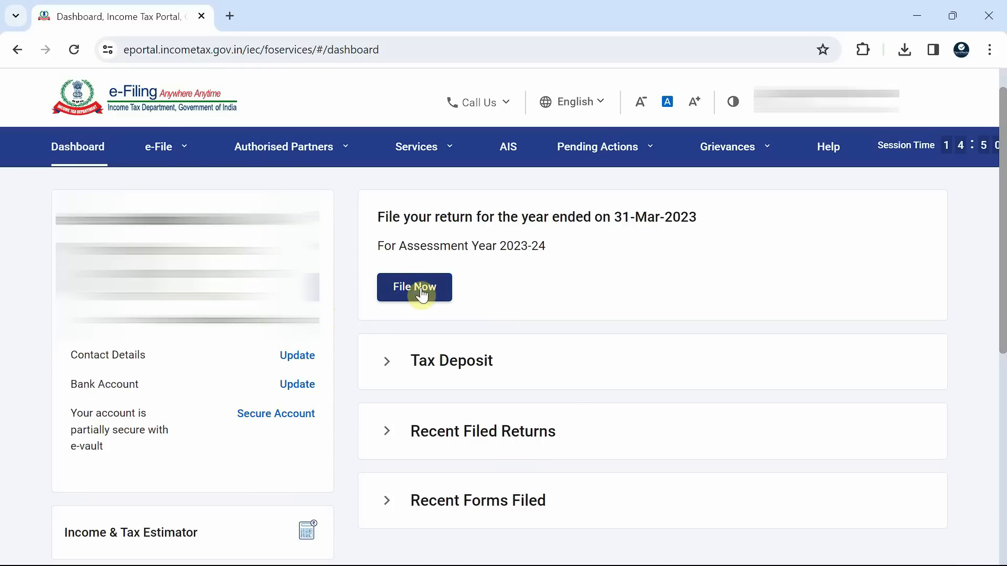
Start filing an income tax return on the e-Filing portal for assessment year 2023-24 with filing type 139(8A) - Updated Return
{"action": "left_click", "coordinate": [165, 138]}
{"action": "mouse_move", "coordinate": [169, 187]}
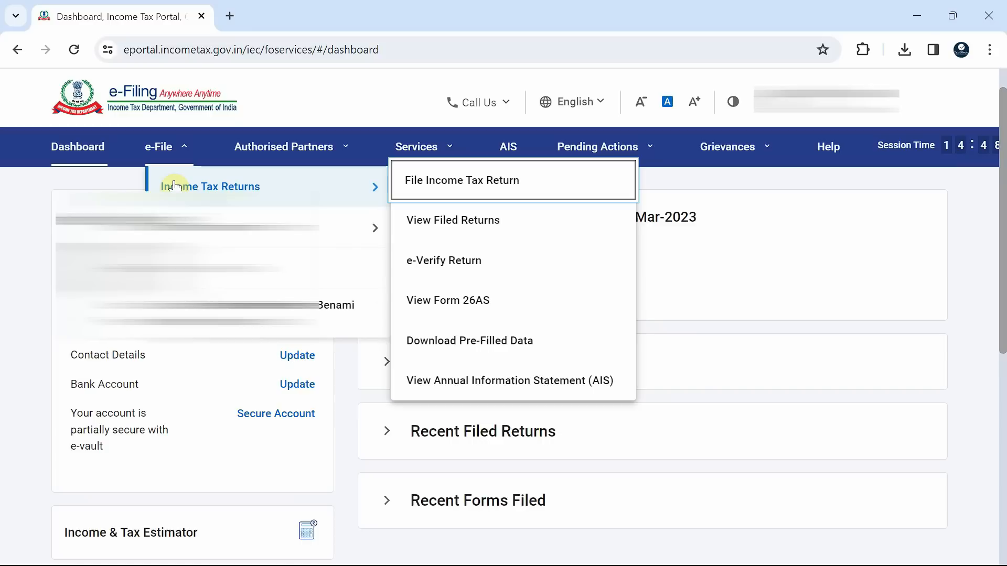
{"action": "left_click", "coordinate": [429, 184]}
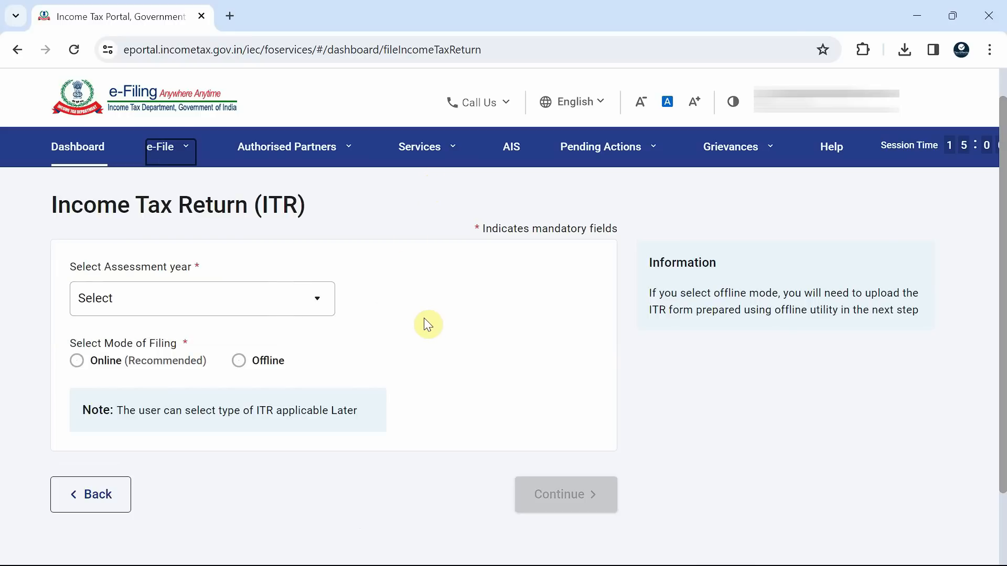
{"action": "scroll", "coordinate": [425, 320], "scroll_direction": "down", "scroll_amount": 2}
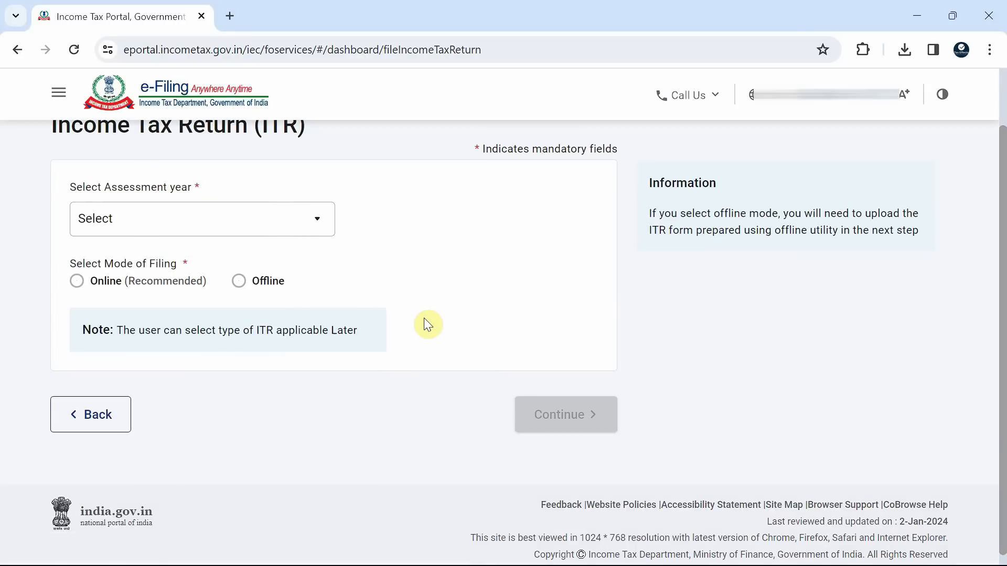
{"action": "left_click", "coordinate": [290, 228]}
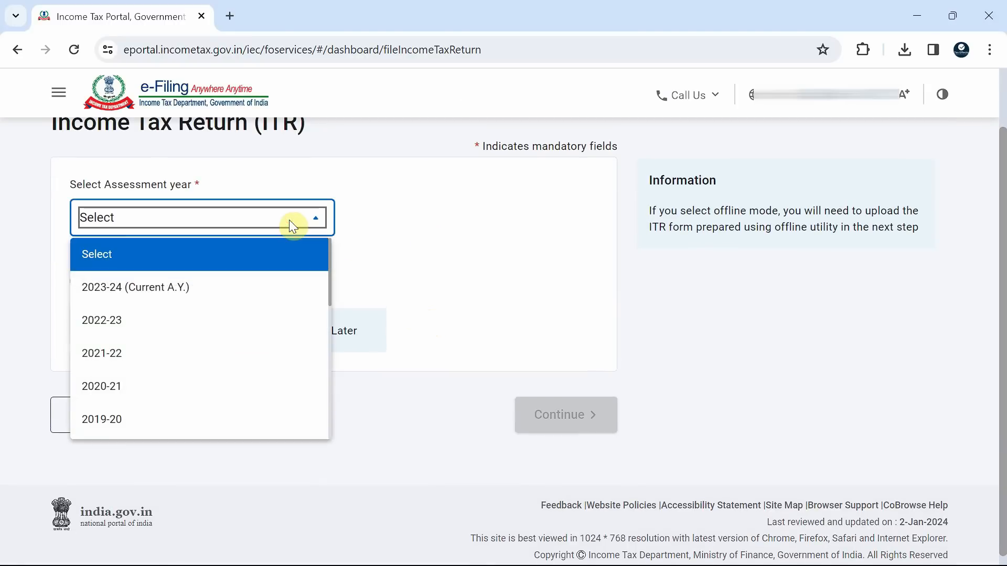
{"action": "left_click", "coordinate": [164, 301]}
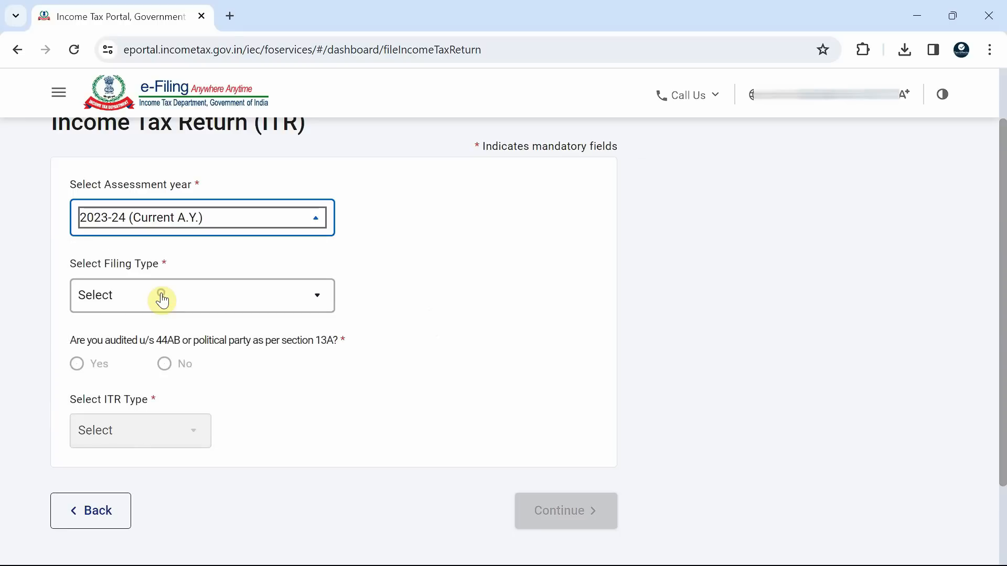
{"action": "left_click", "coordinate": [283, 295]}
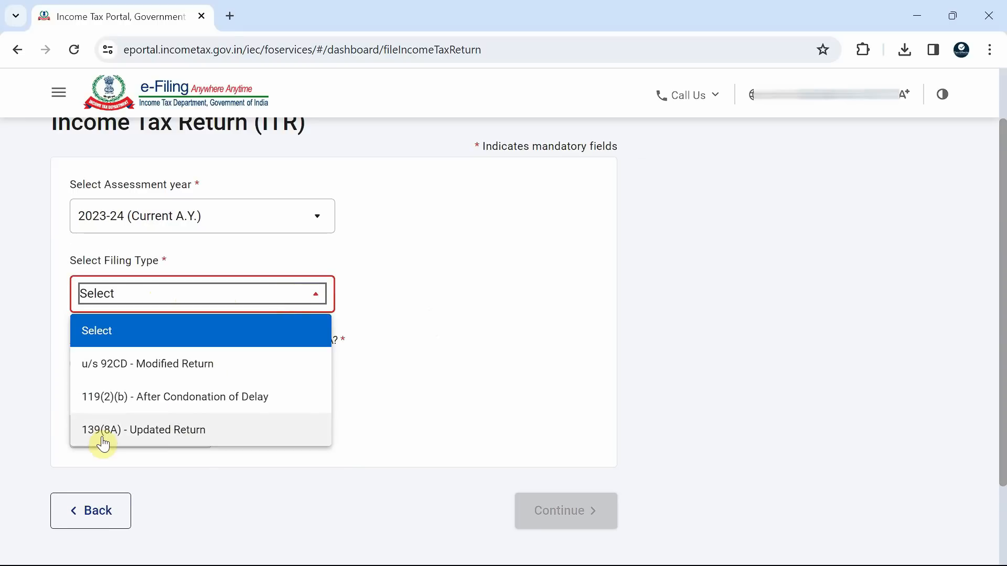
{"action": "left_click", "coordinate": [184, 437]}
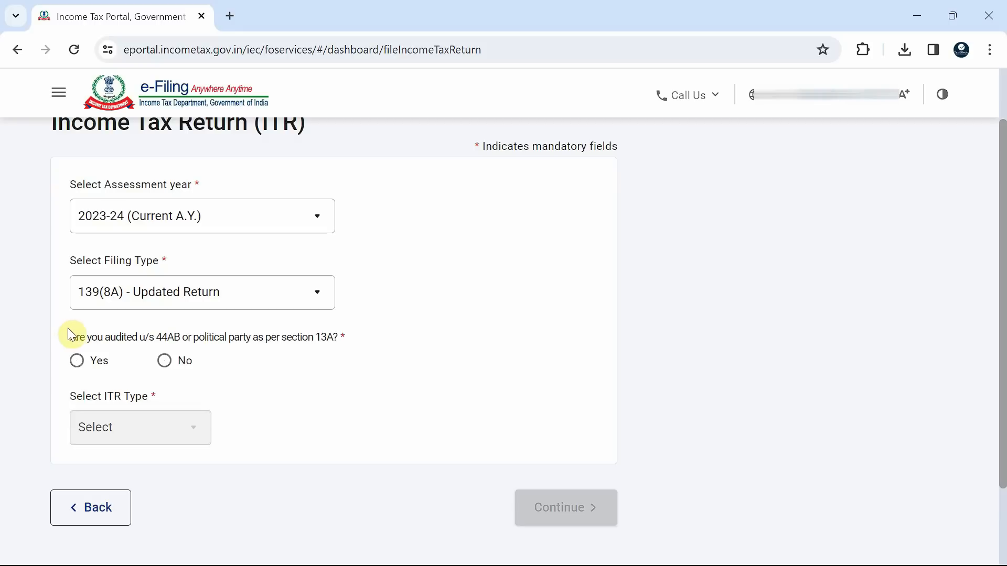
Answer No to the section 44AB audit question and choose ITR-1 as the ITR type
{"action": "left_click", "coordinate": [166, 362]}
{"action": "scroll", "coordinate": [238, 393], "scroll_direction": "down", "scroll_amount": 2}
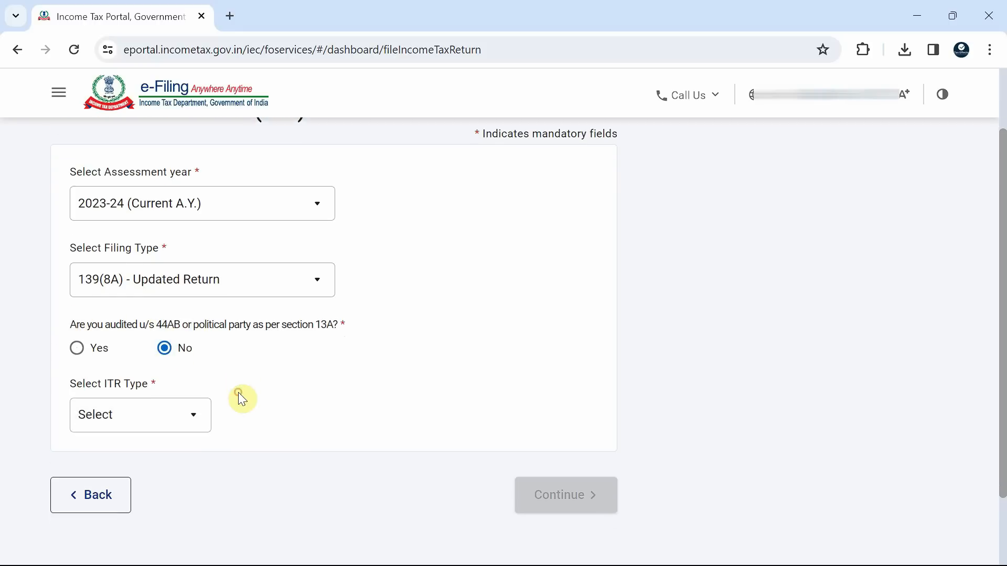
{"action": "left_click", "coordinate": [151, 367]}
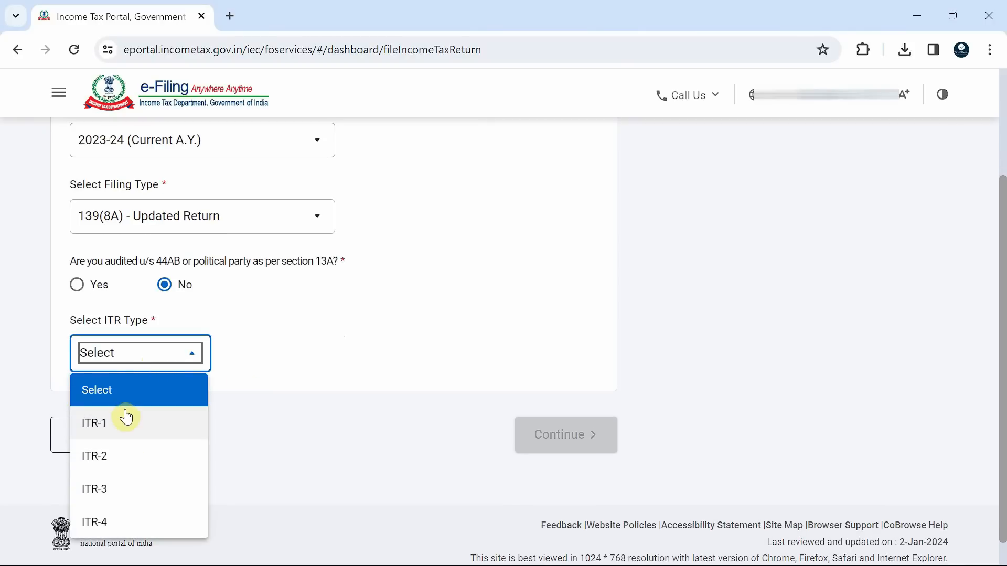
{"action": "left_click", "coordinate": [135, 427]}
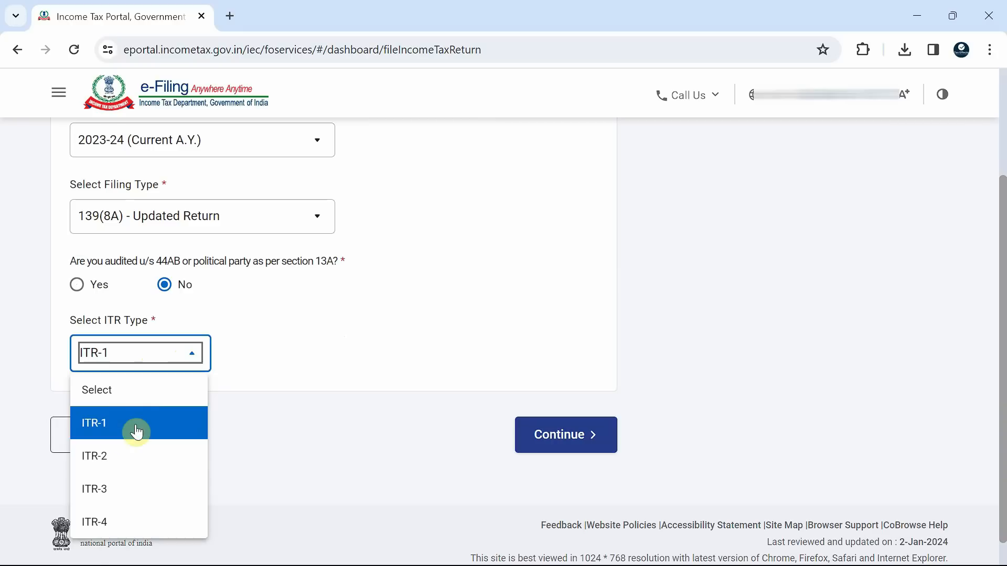
{"action": "left_click", "coordinate": [116, 432]}
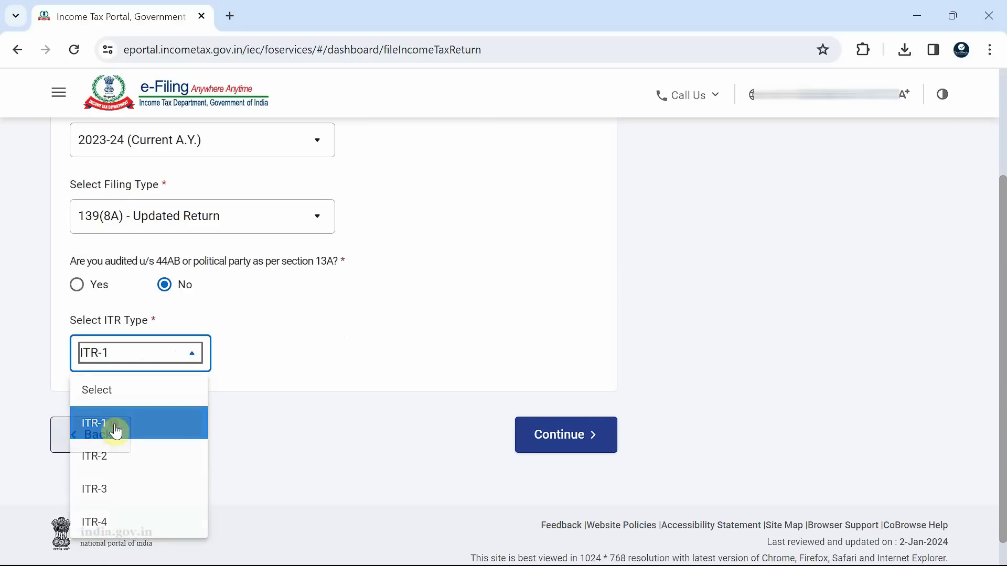
{"action": "left_click", "coordinate": [293, 379]}
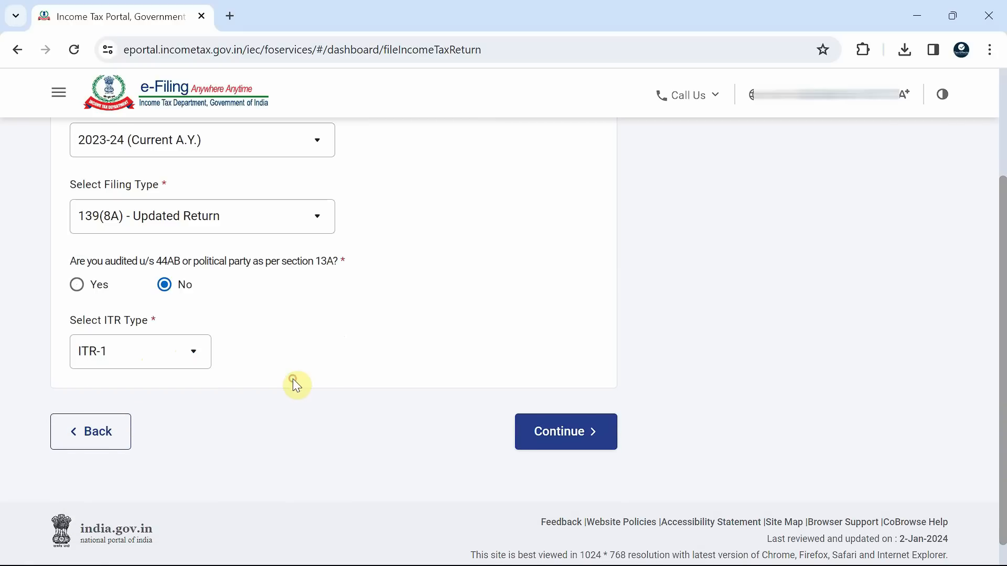
Continue past the updated return eligibility conditions by confirming them, and attach the saved ITR-1 JSON file
{"action": "left_click", "coordinate": [569, 430]}
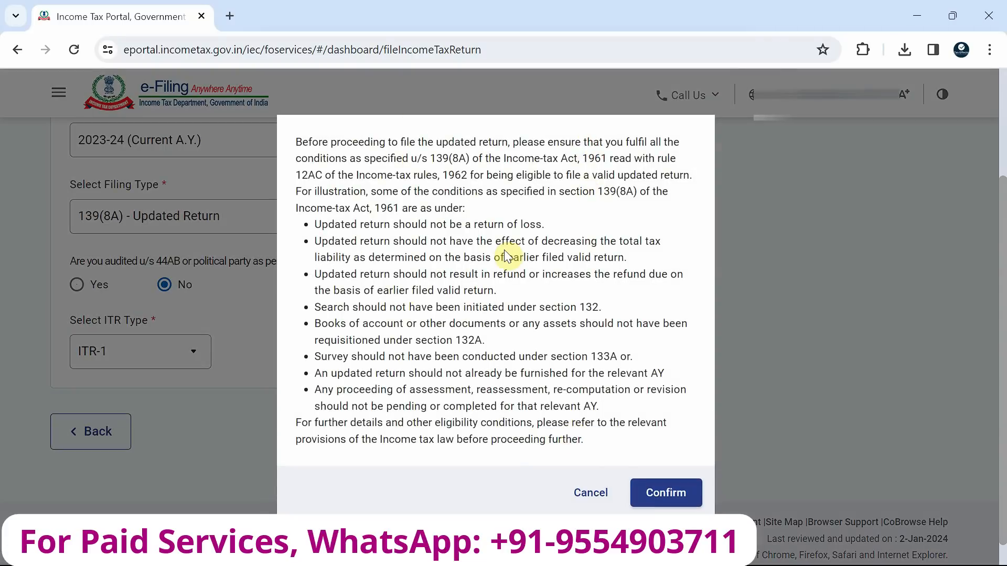
{"action": "left_click", "coordinate": [673, 496]}
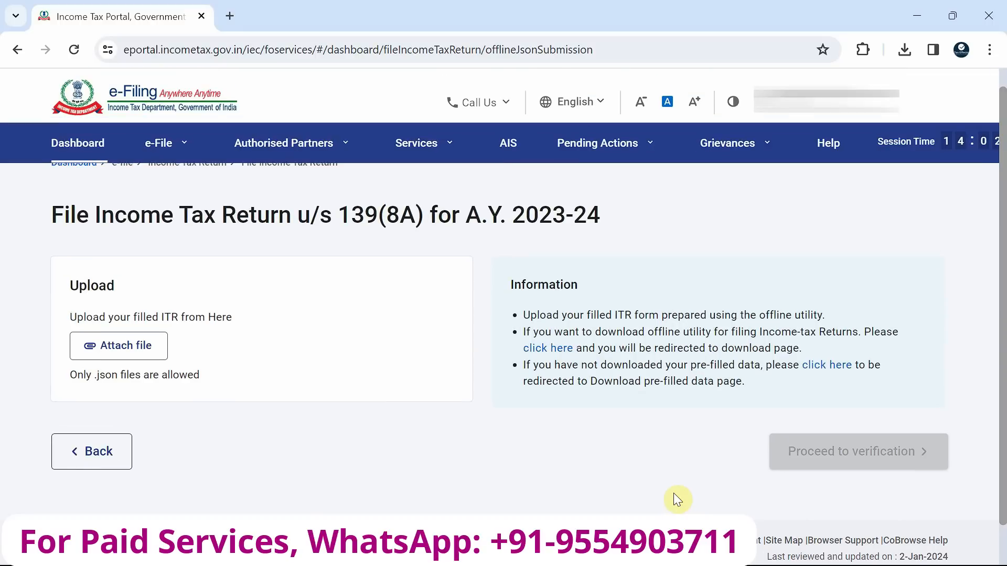
{"action": "left_click", "coordinate": [146, 356]}
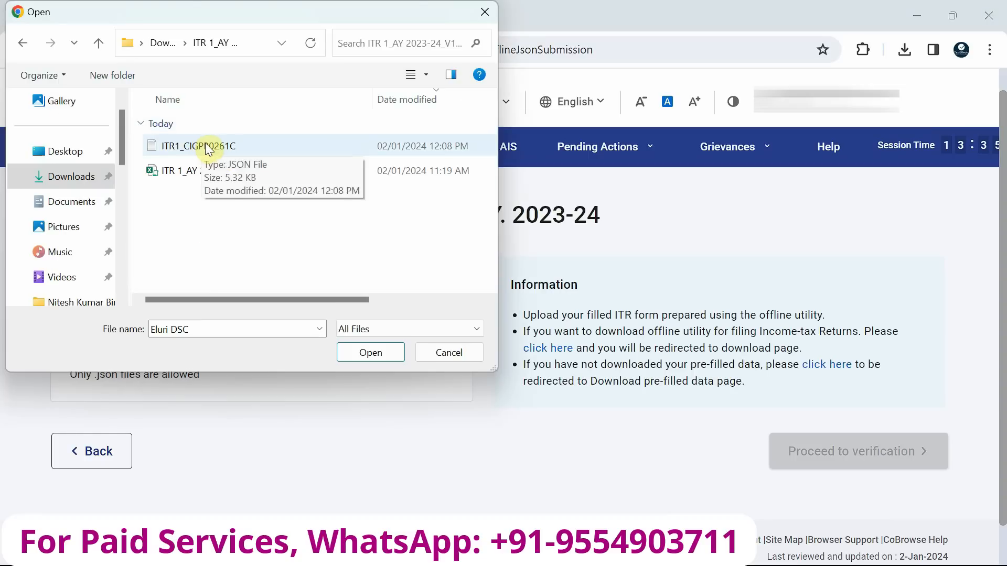
{"action": "double_click", "coordinate": [203, 148]}
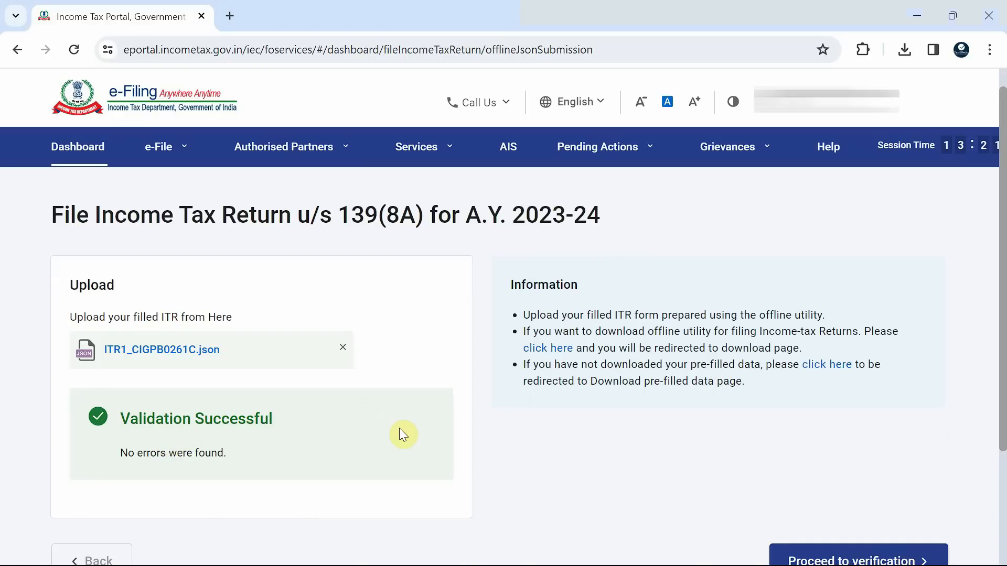
Proceed to verification of the uploaded return and continue with instant eVerification via Aadhaar OTP, prevalidated bank or demat account
{"action": "scroll", "coordinate": [398, 428], "scroll_direction": "down", "scroll_amount": 2}
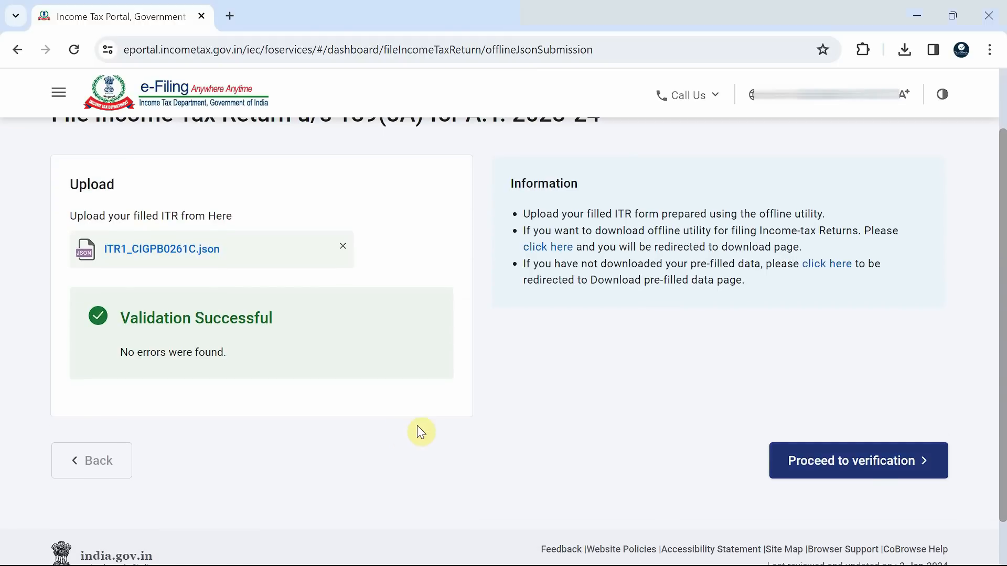
{"action": "left_click", "coordinate": [877, 477]}
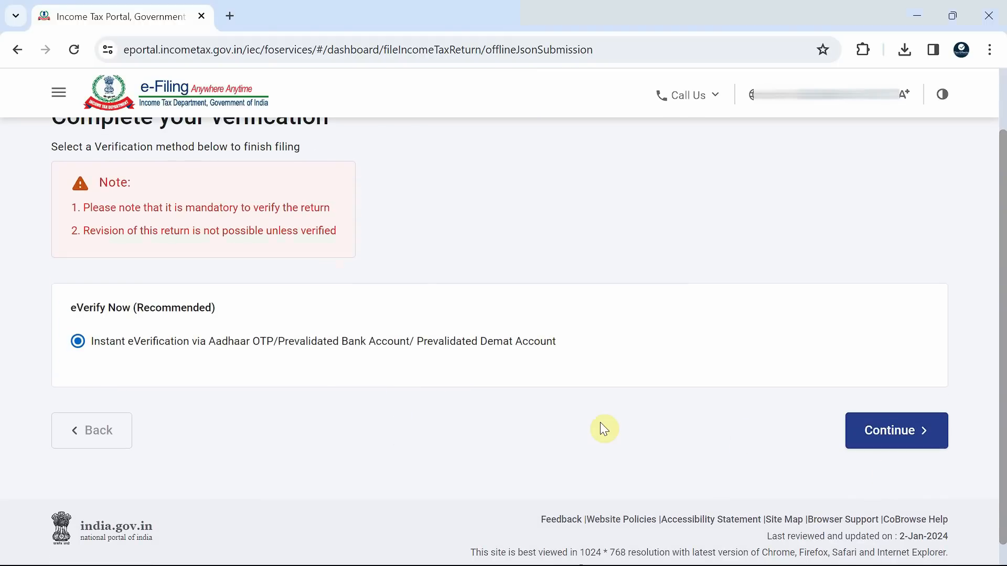
{"action": "left_click", "coordinate": [900, 437]}
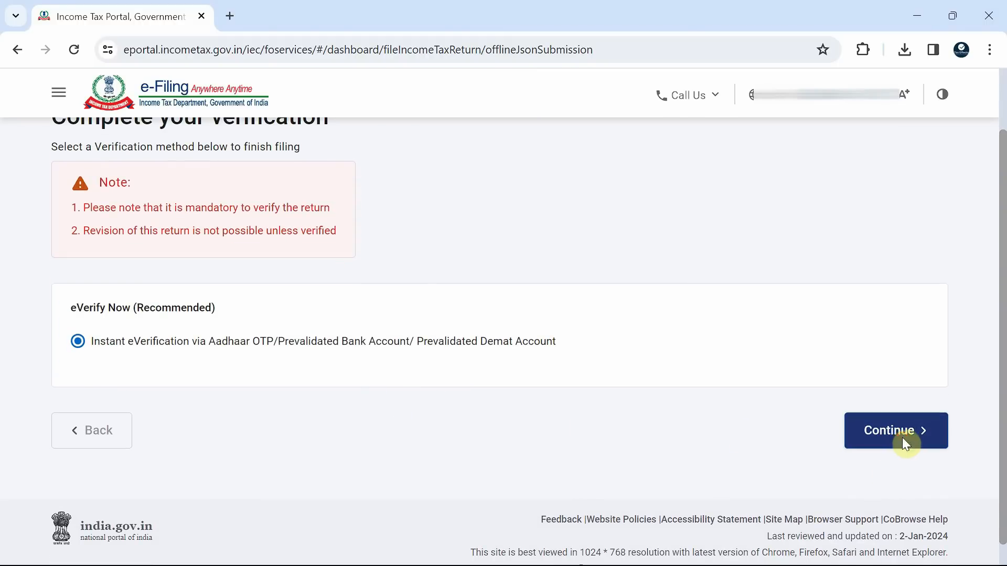
Choose e-verification by OTP on the Aadhaar-registered mobile number, and generate the Aadhaar OTP after agreeing to validate the Aadhaar details
{"action": "scroll", "coordinate": [318, 381], "scroll_direction": "down", "scroll_amount": 3}
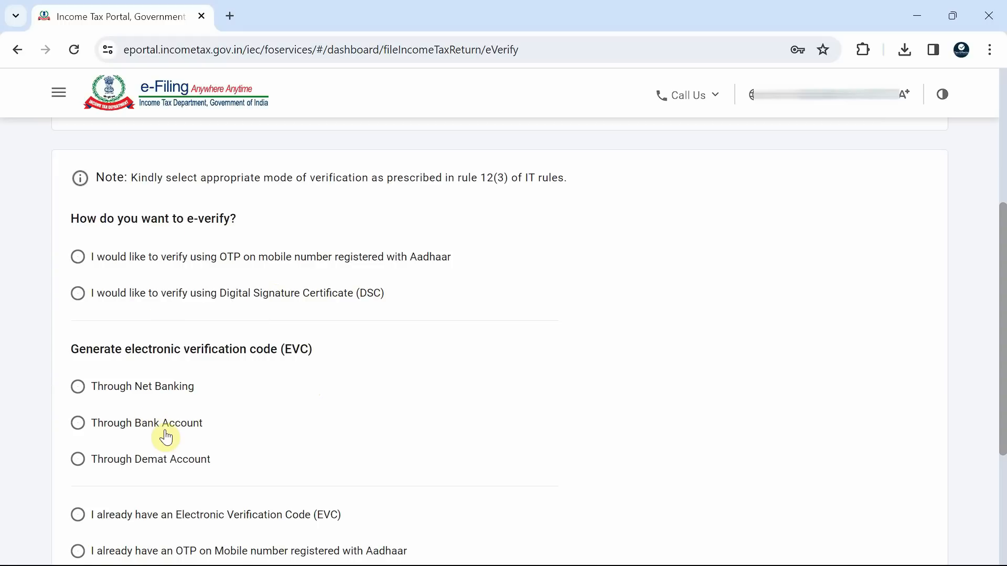
{"action": "left_click", "coordinate": [313, 262]}
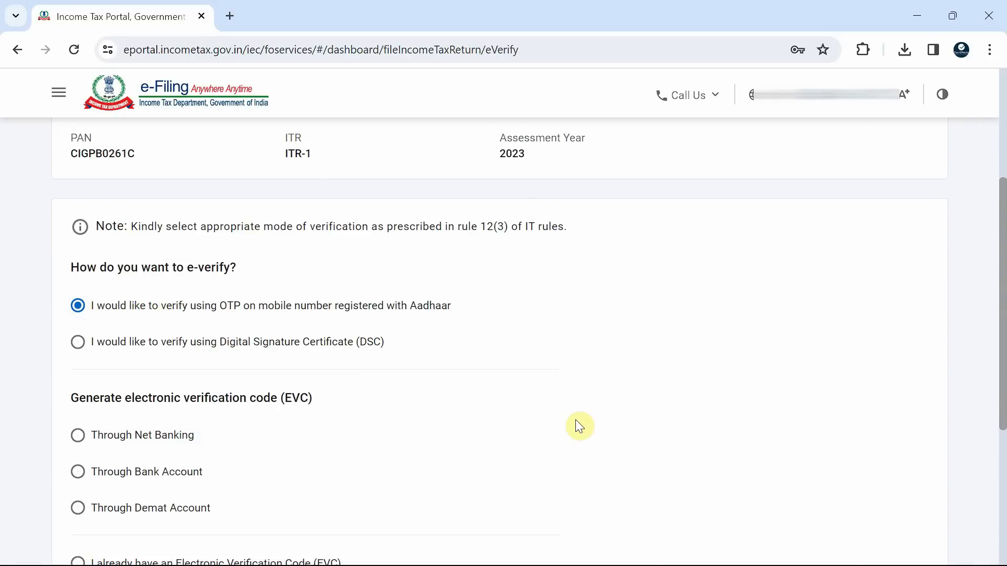
{"action": "scroll", "coordinate": [577, 422], "scroll_direction": "down", "scroll_amount": 5}
{"action": "left_click", "coordinate": [900, 412]}
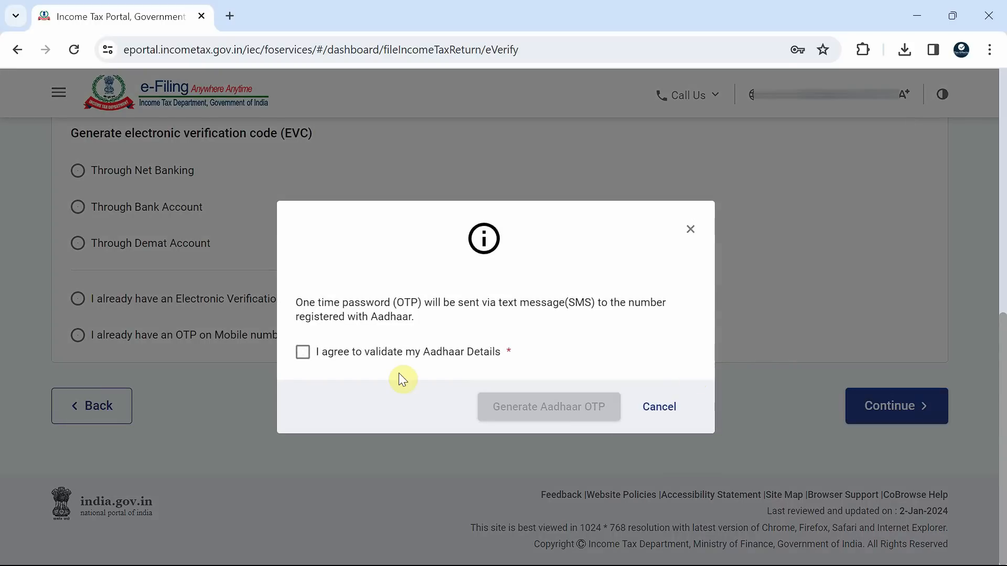
{"action": "left_click", "coordinate": [385, 355]}
{"action": "left_click", "coordinate": [548, 414]}
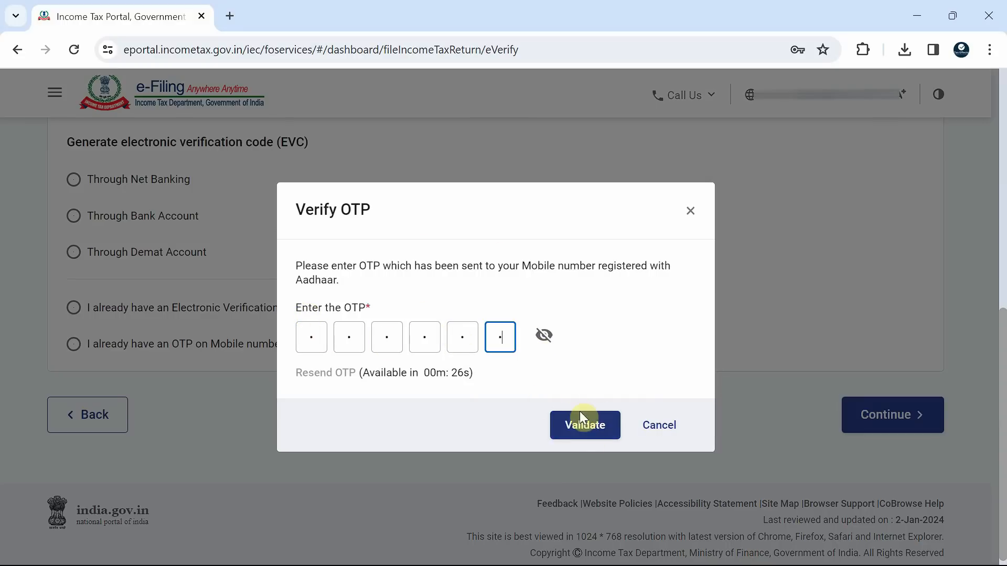
Validate the Aadhaar OTP entered in the verification field and confirm submission of the income tax return
{"action": "left_click", "coordinate": [580, 432]}
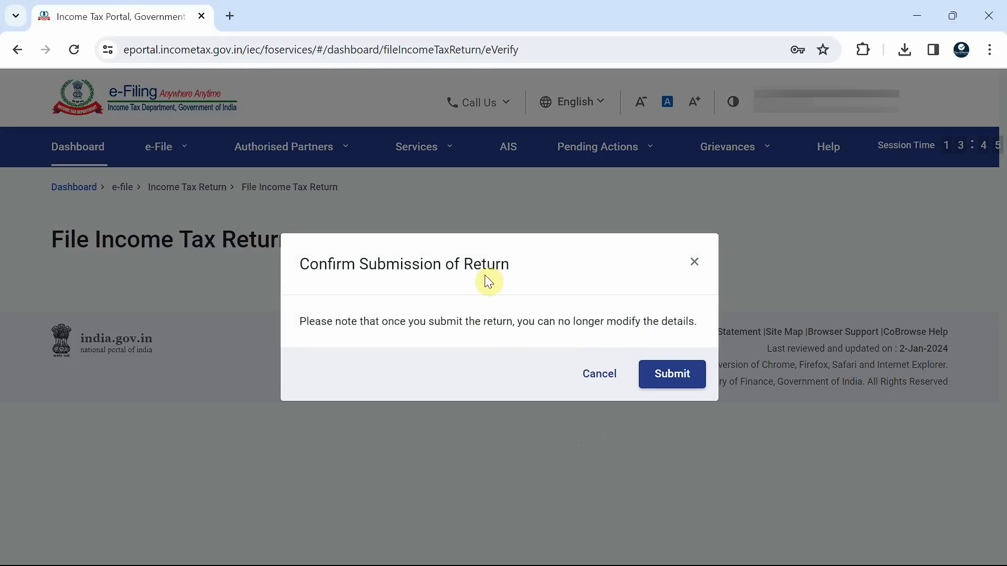
{"action": "left_click", "coordinate": [680, 385]}
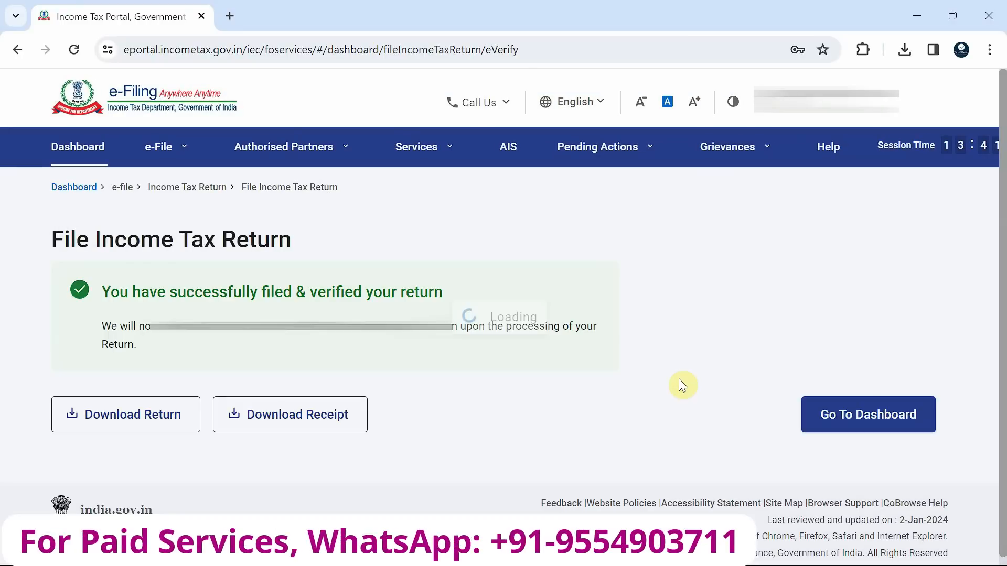